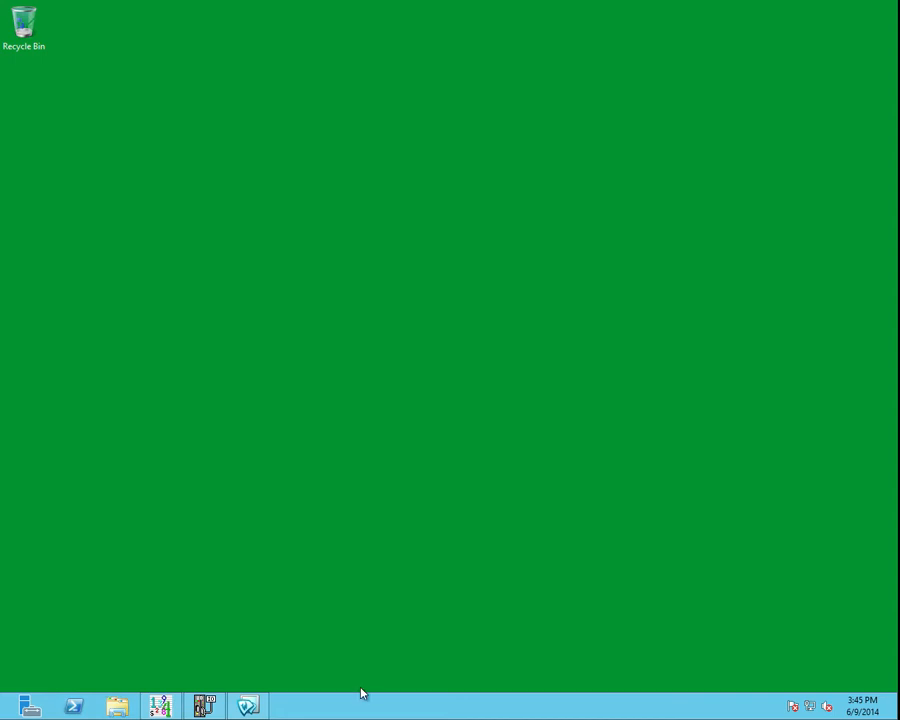
# Launch Trend and add the server X00DEV to the server list using integrated security
pyautogui.press('super')
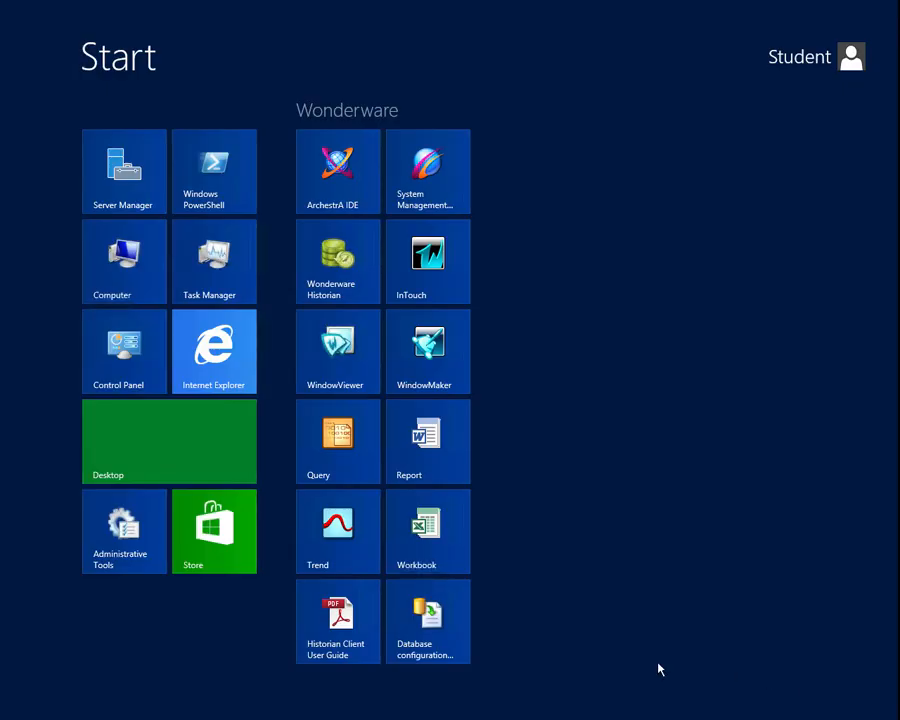
pyautogui.click(364, 558)
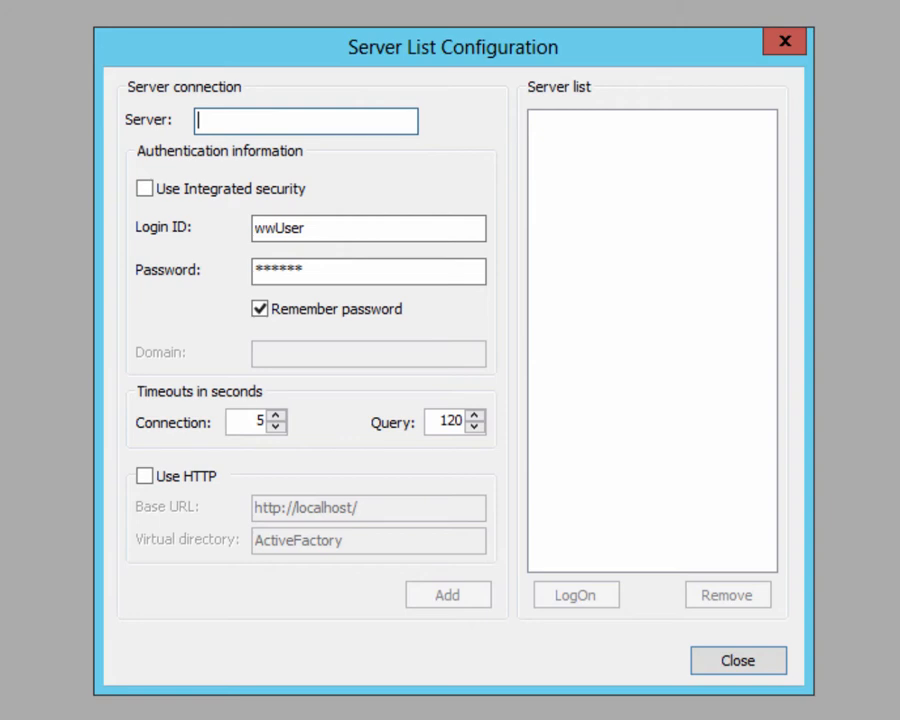
pyautogui.write('X00DEV')
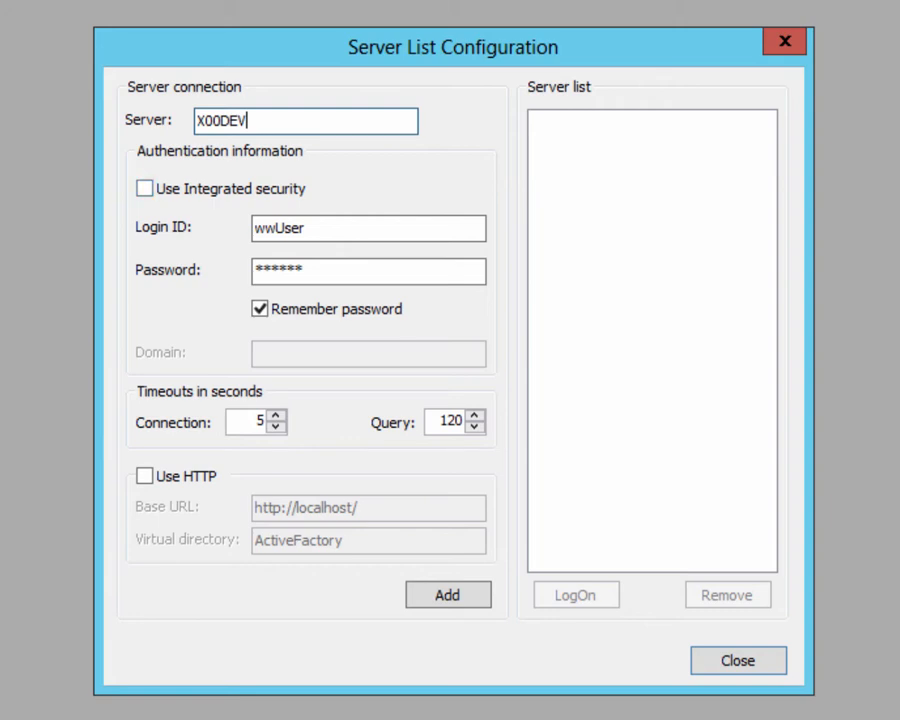
pyautogui.click(145, 188)
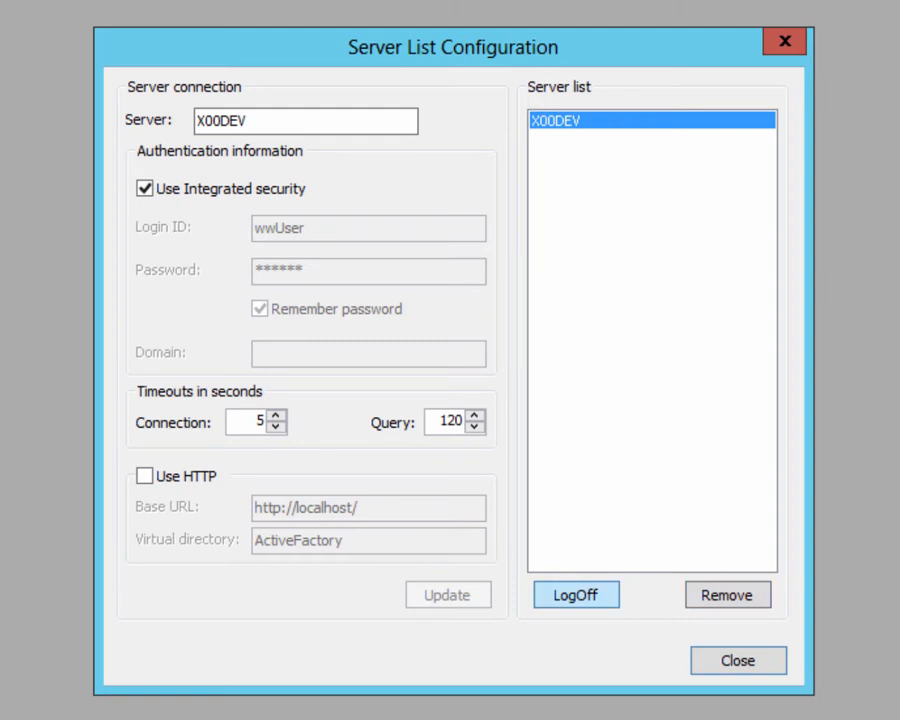
# Log off from the X00DEV server, log back on, and close the server list configuration
pyautogui.click(576, 595)
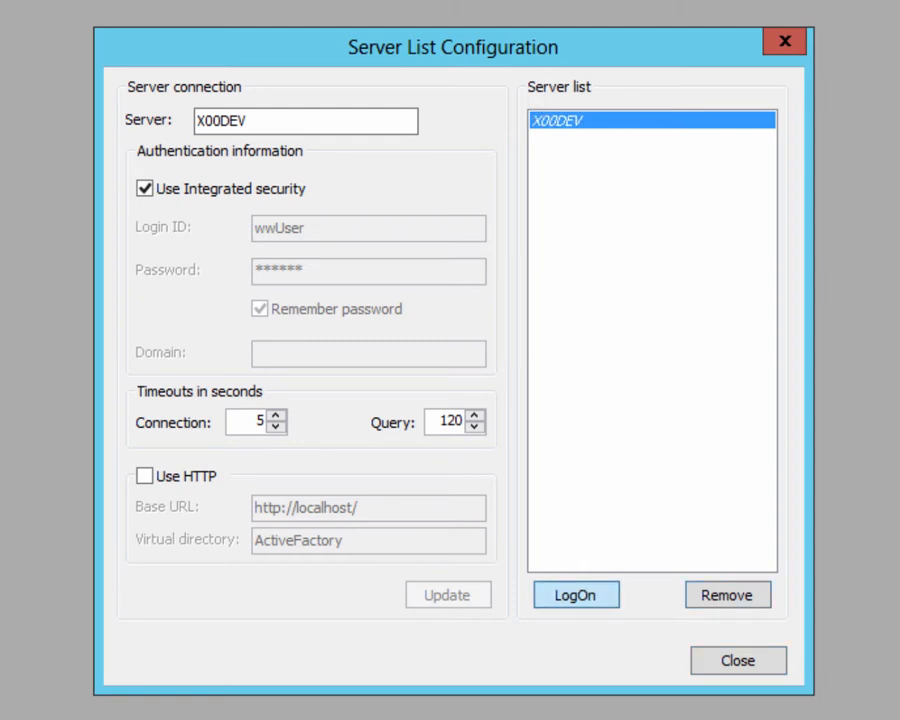
pyautogui.click(576, 595)
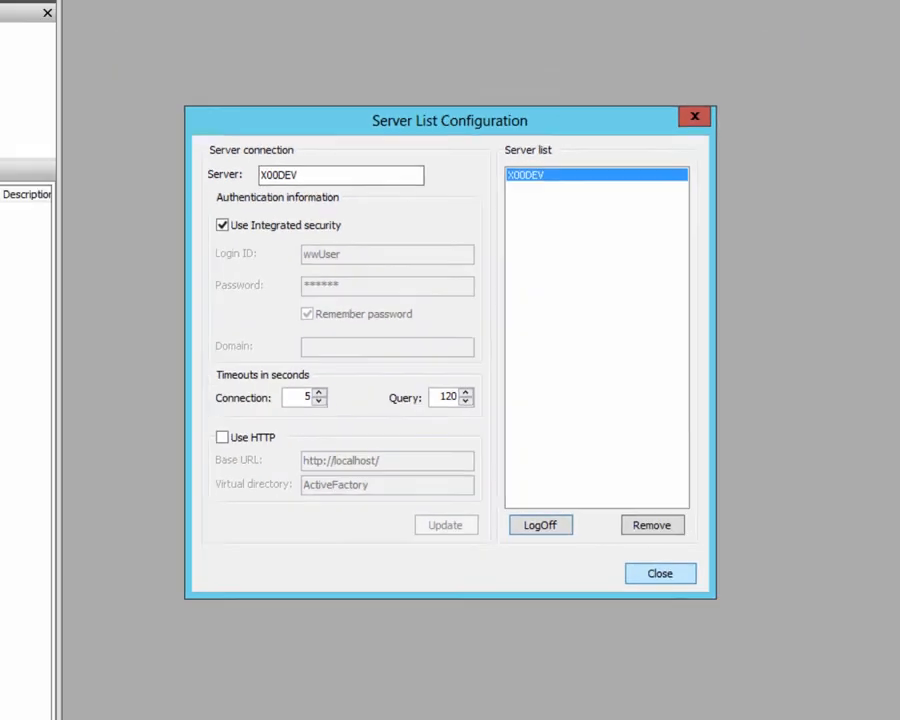
pyautogui.click(738, 661)
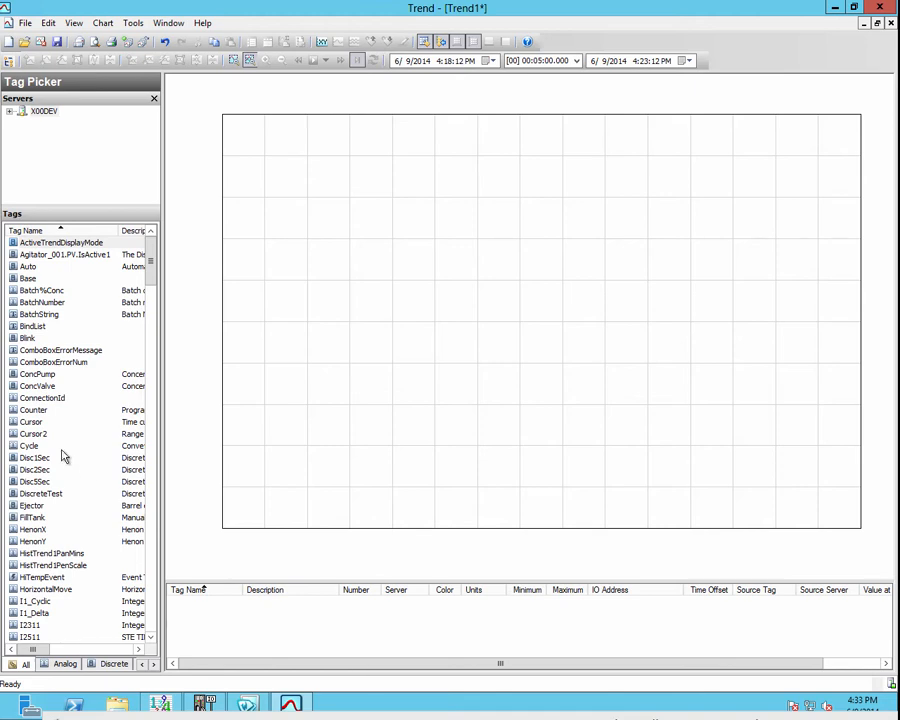
# Add the ConcValve, M100.LT.PV, M100.TT.PV and Mixer tags to the trend
pyautogui.doubleClick(40, 387)
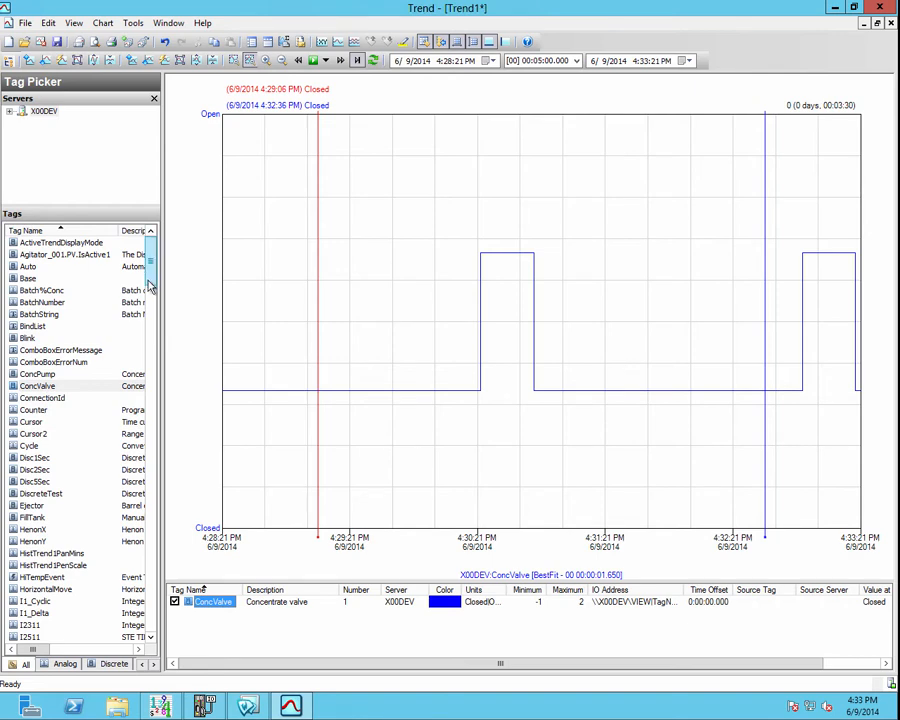
pyautogui.moveTo(150, 283); pyautogui.dragTo(150, 300)
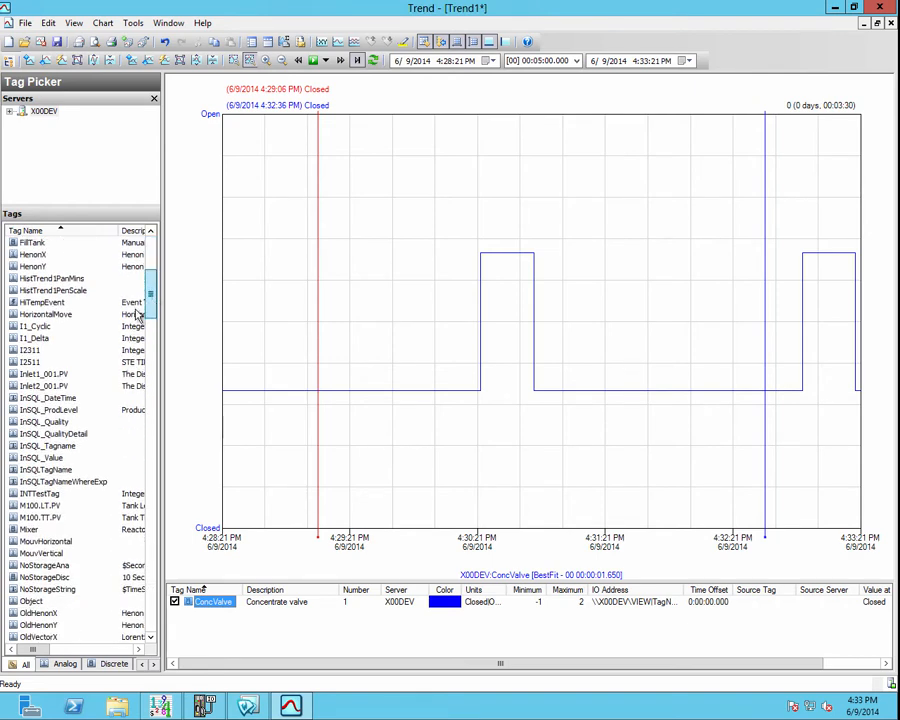
pyautogui.click(40, 505)
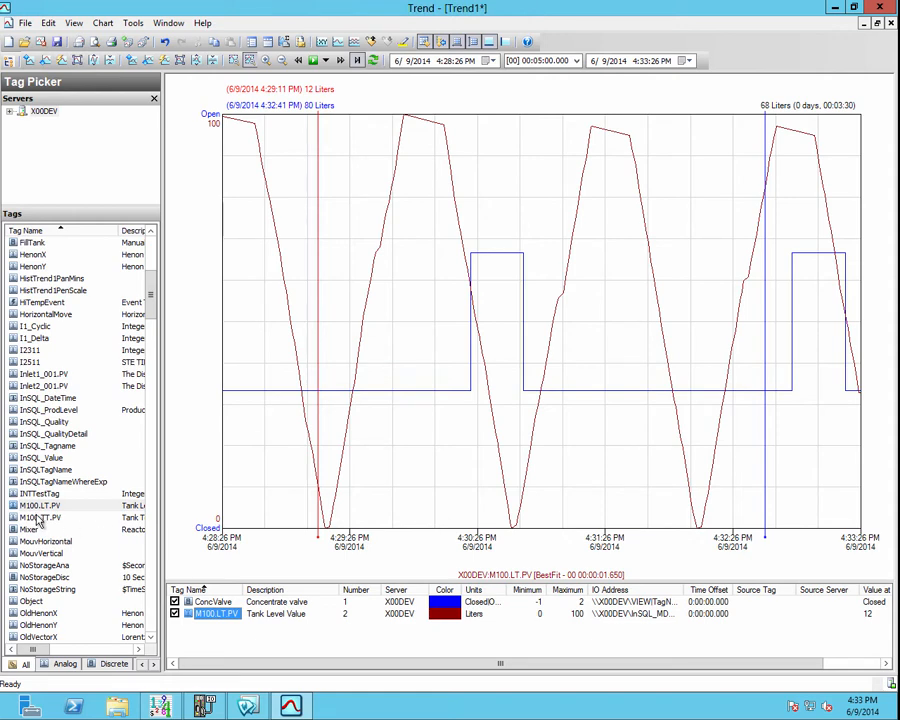
pyautogui.moveTo(37, 519); pyautogui.dragTo(295, 553)
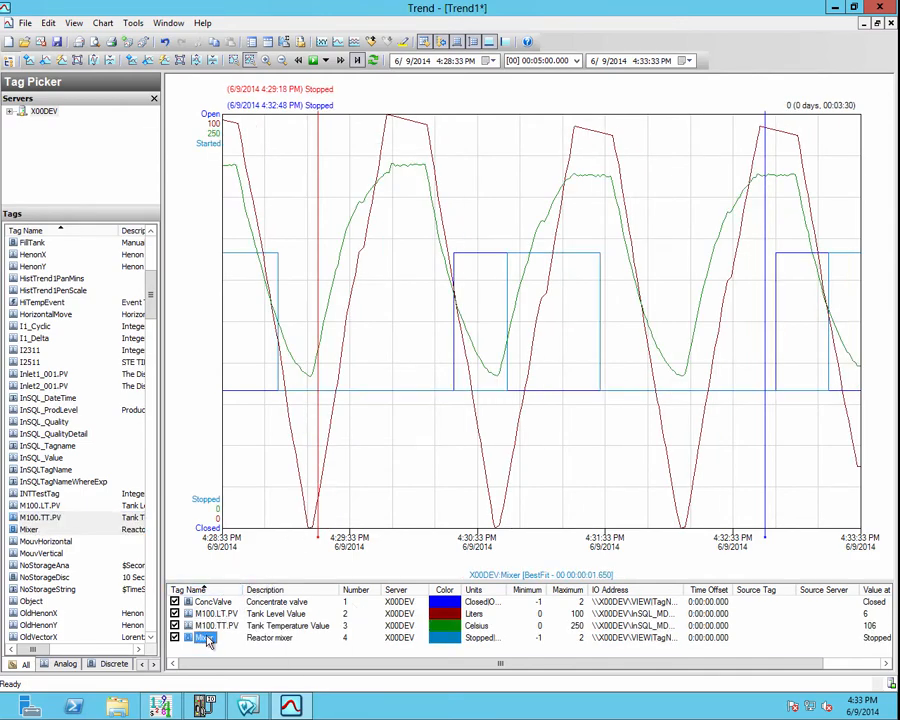
# Delete the Mixer and M100.TT.PV tags from the trend, and hide and redisplay the M100.LT.PV curve
pyautogui.press('Delete')
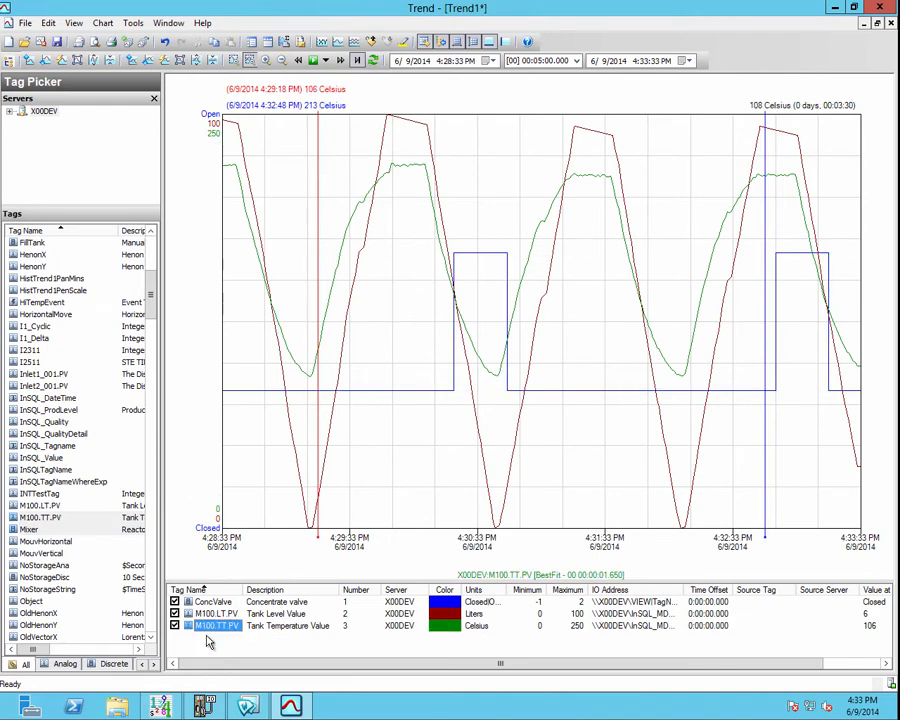
pyautogui.rightClick(203, 627)
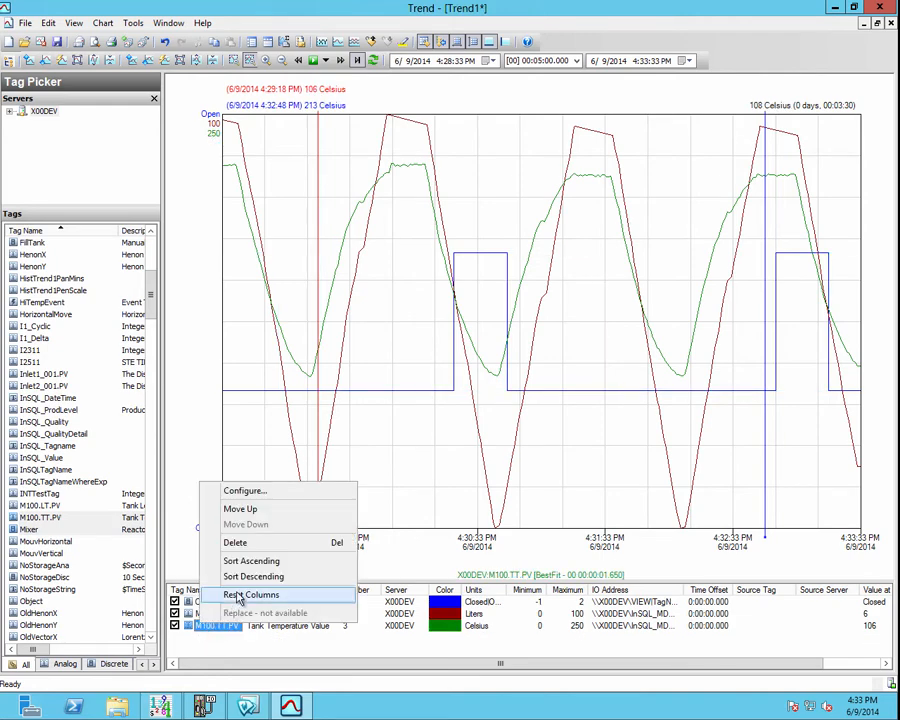
pyautogui.click(257, 543)
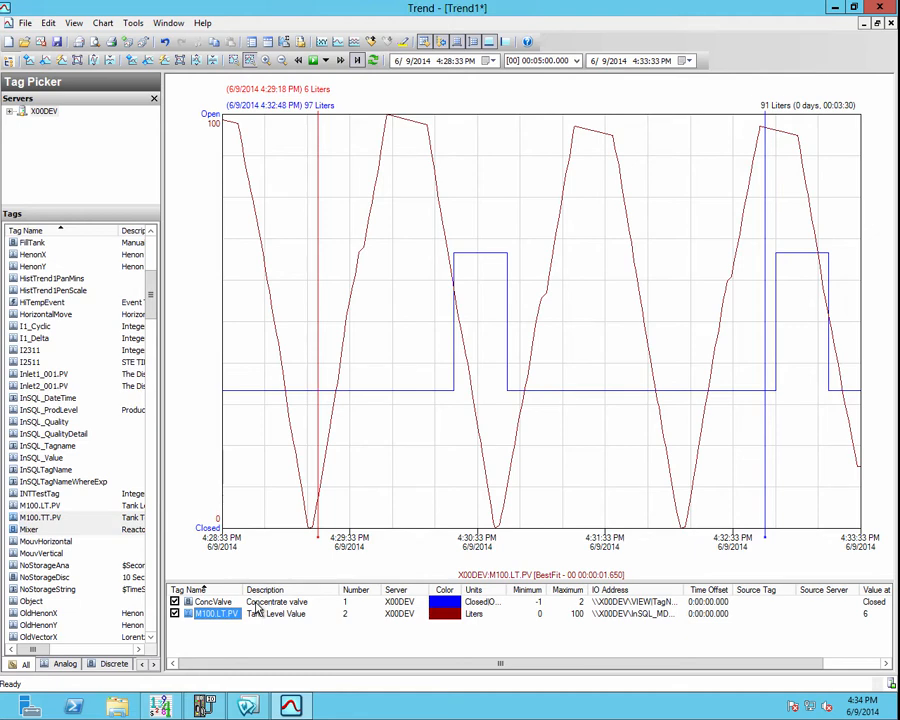
pyautogui.click(175, 614)
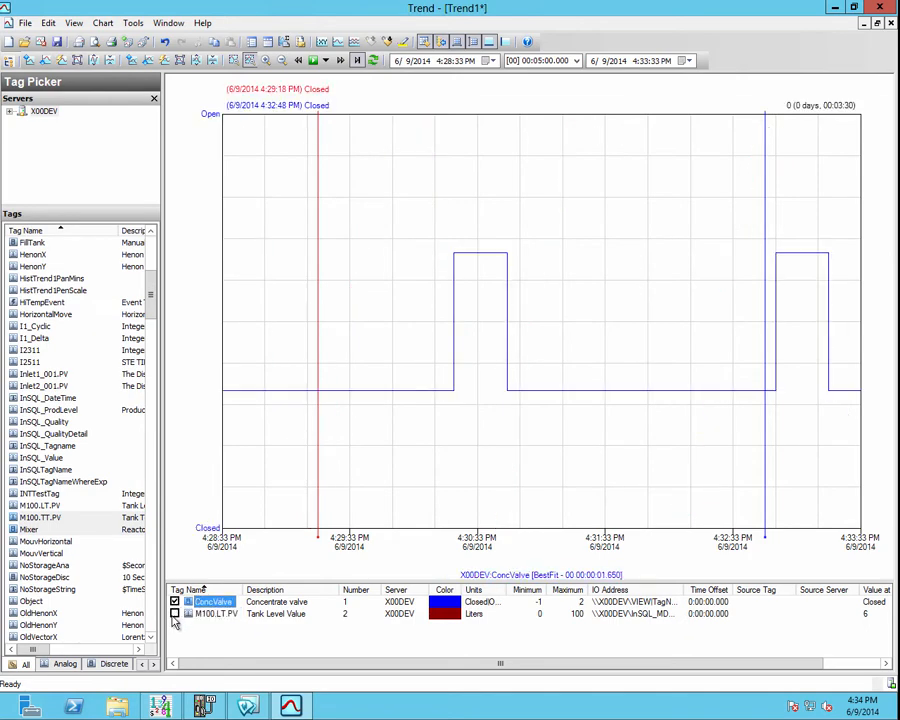
pyautogui.click(175, 614)
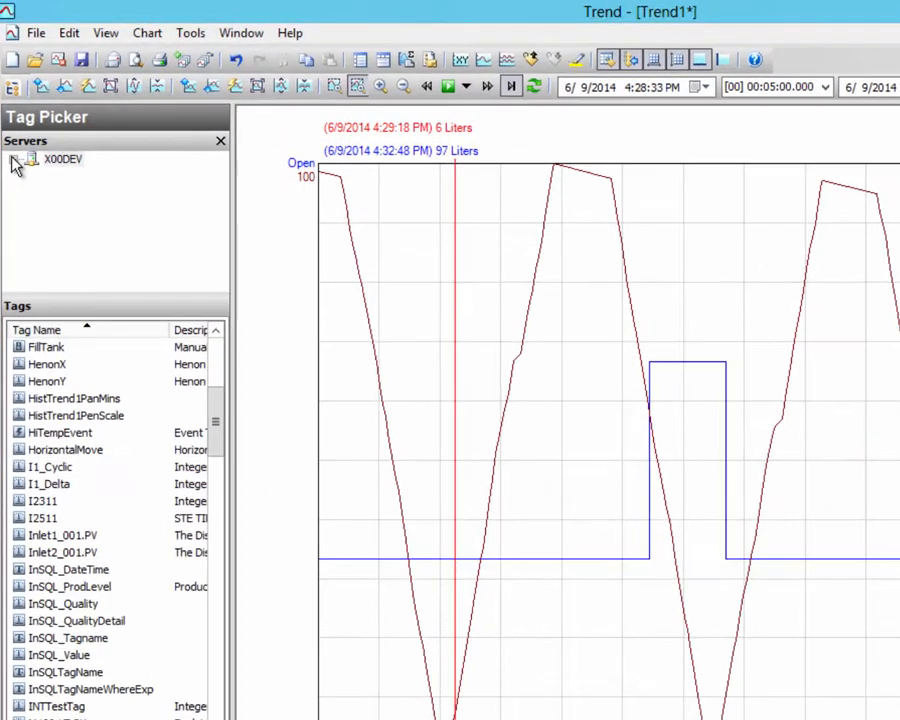
# Expand the X00DEV server's Public Groups and view the analog summary, analog, discrete and event tag groups
pyautogui.doubleClick(22, 111)
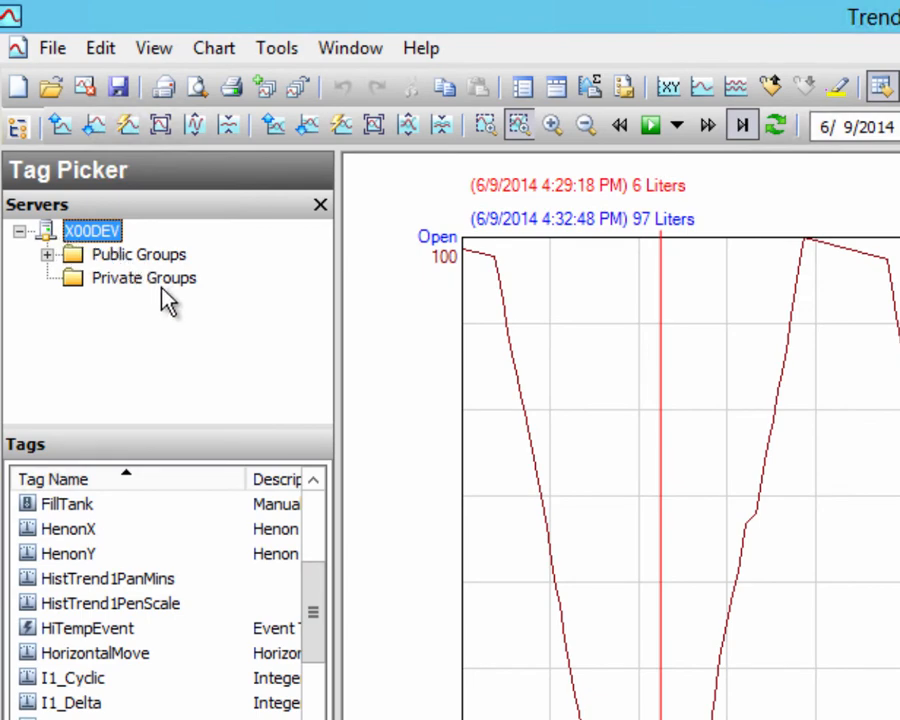
pyautogui.click(48, 256)
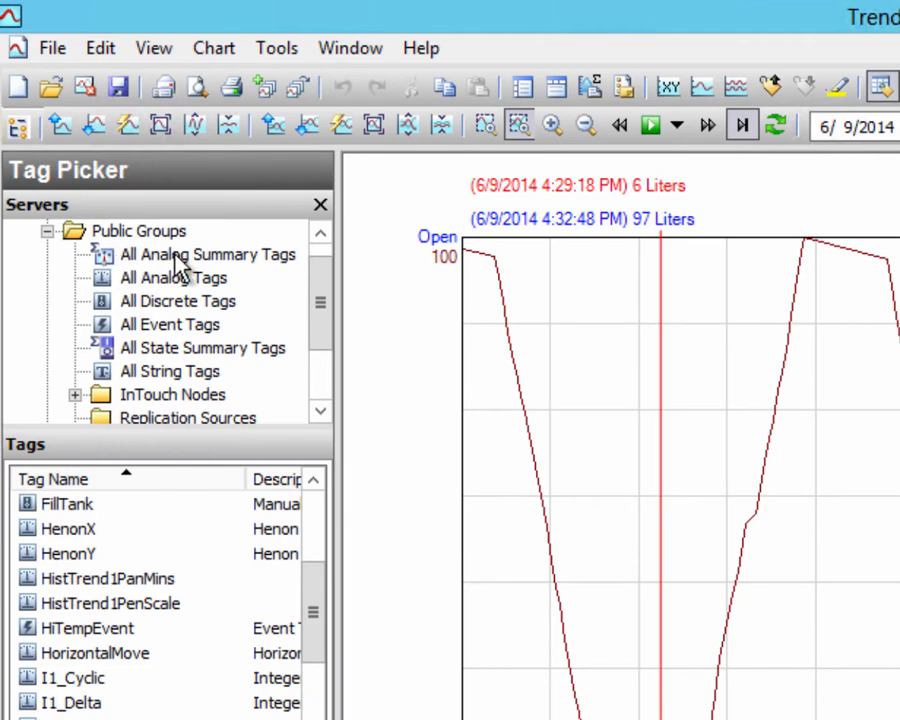
pyautogui.click(175, 256)
pyautogui.click(168, 284)
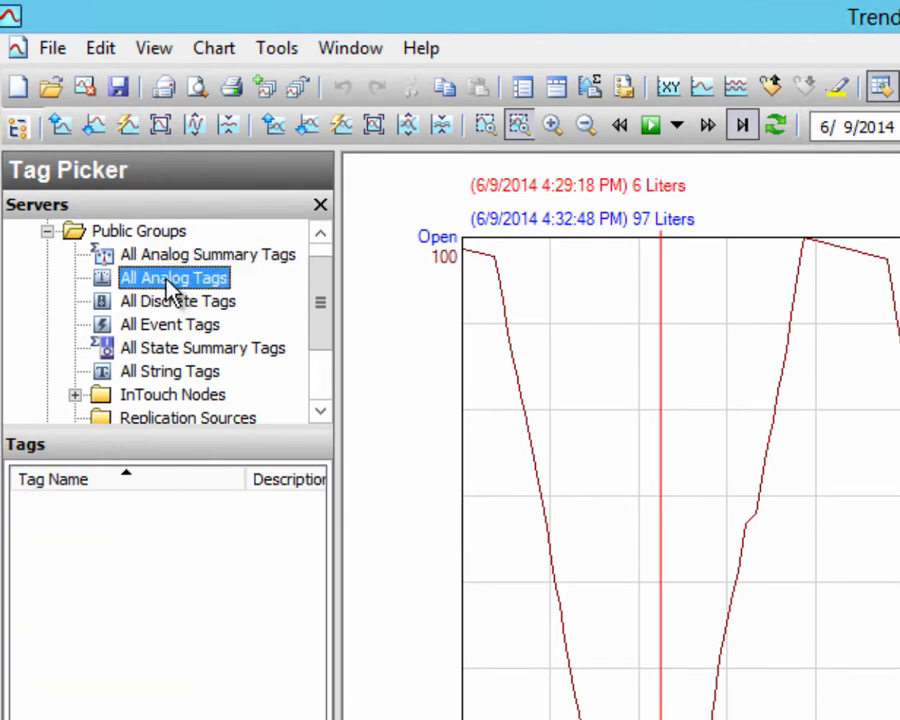
pyautogui.click(176, 300)
pyautogui.click(178, 327)
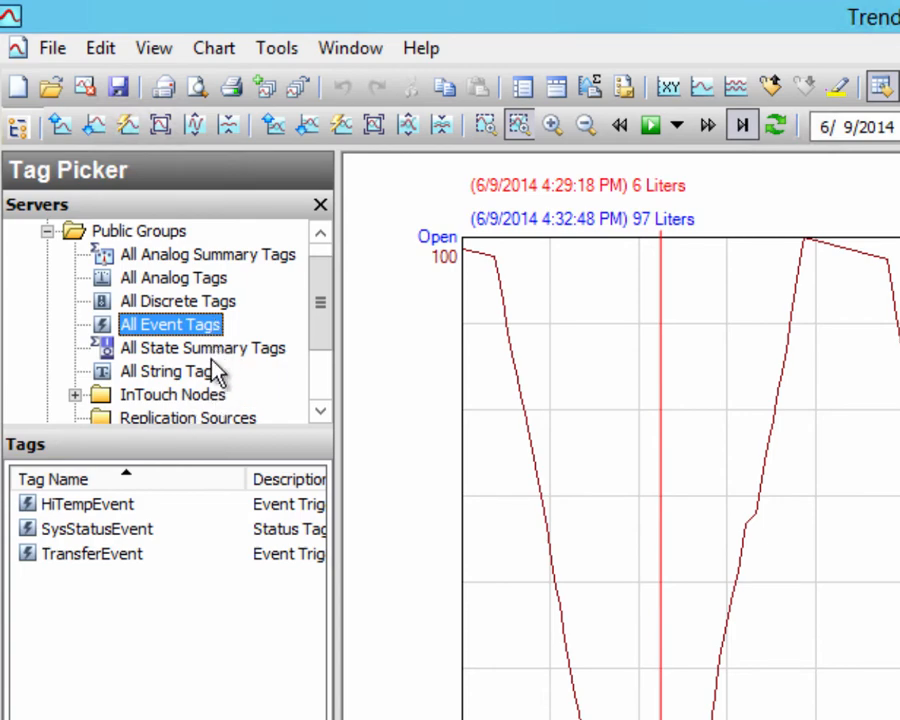
# Browse the tags of the X00DEV node under InTouch Nodes and view the Replication Sources group
pyautogui.click(75, 396)
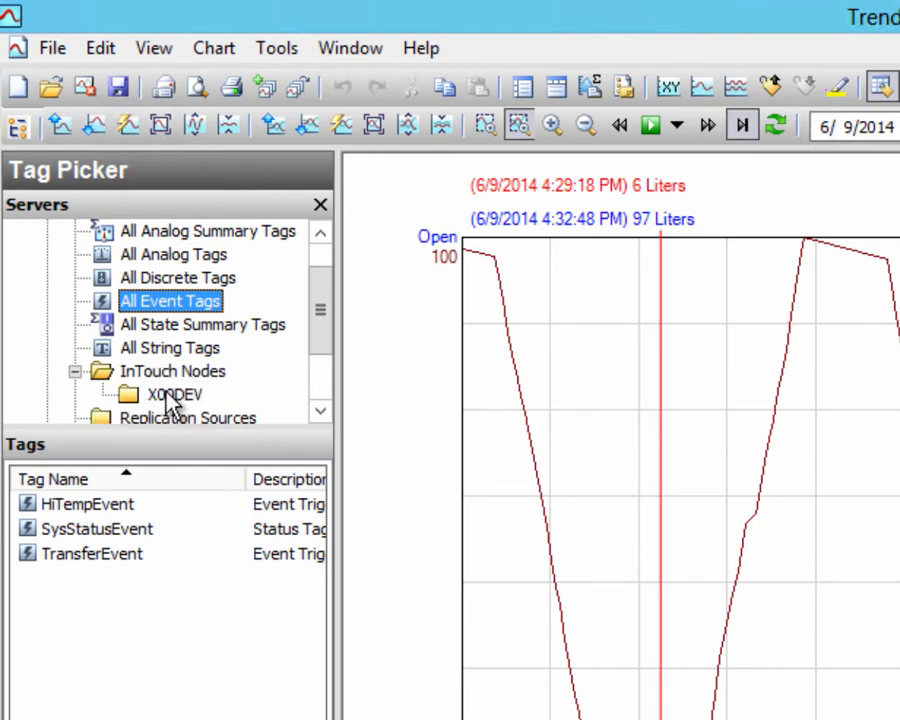
pyautogui.click(170, 394)
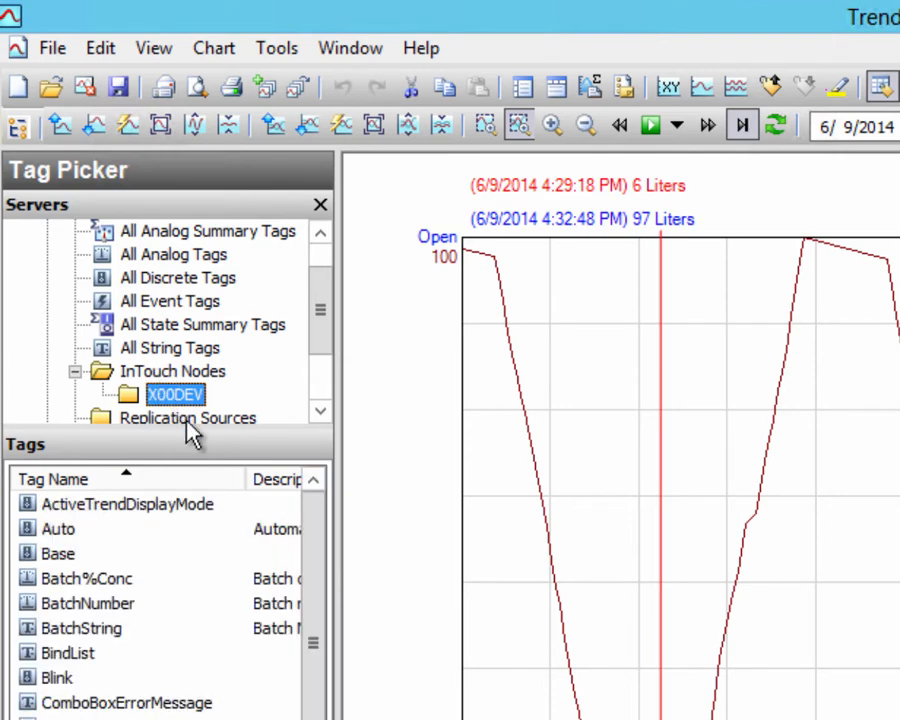
pyautogui.moveTo(311, 563); pyautogui.dragTo(311, 719)
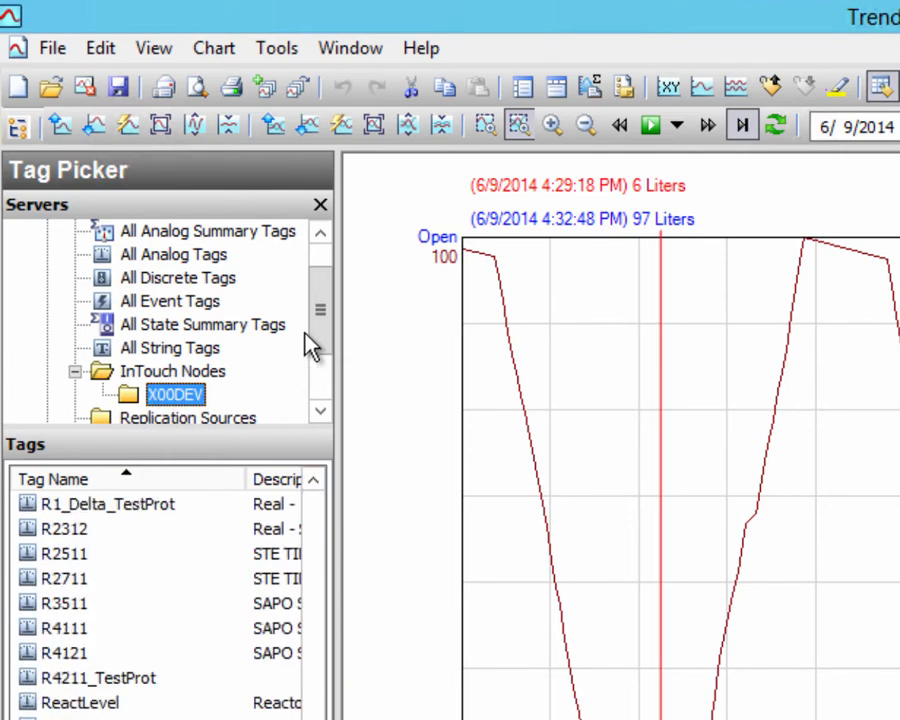
pyautogui.moveTo(312, 342); pyautogui.dragTo(331, 388)
pyautogui.click(186, 327)
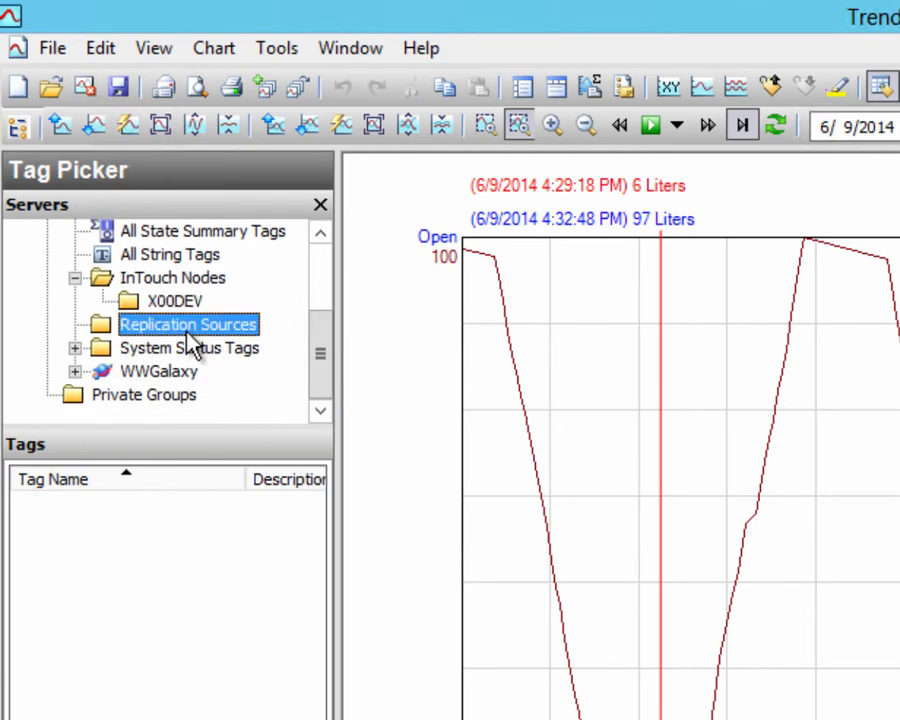
# Expand System Status Tags, select all tags in its Error group, and collapse System Status Tags again
pyautogui.click(178, 352)
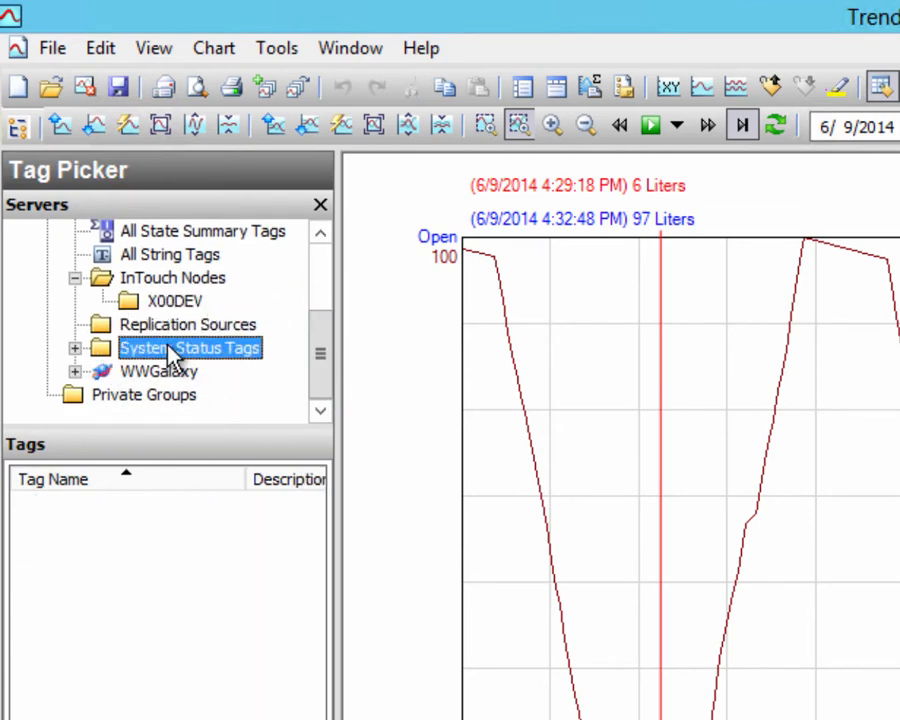
pyautogui.click(75, 349)
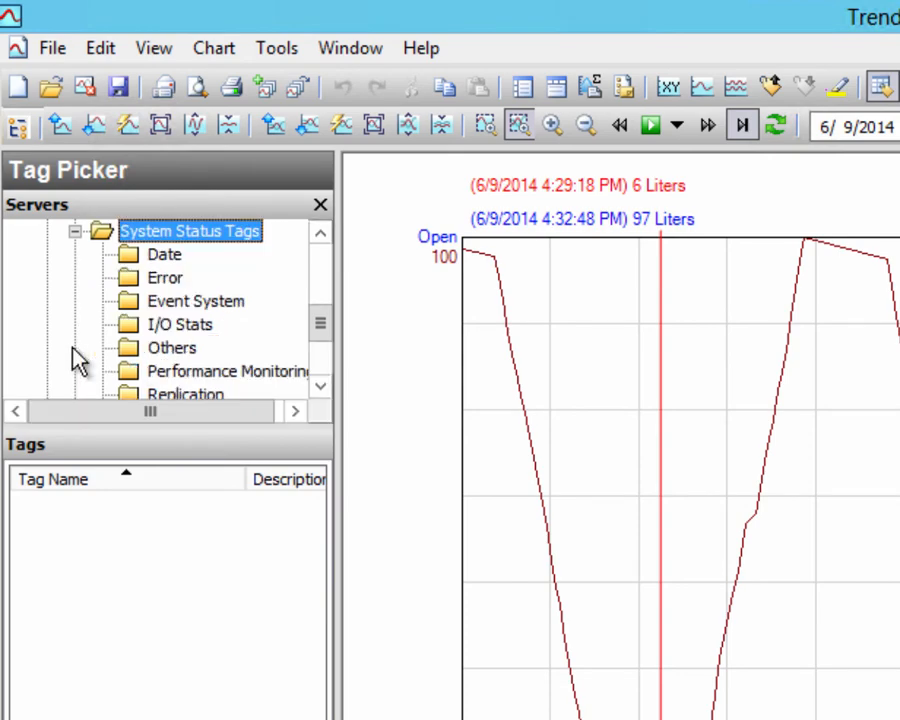
pyautogui.click(160, 277)
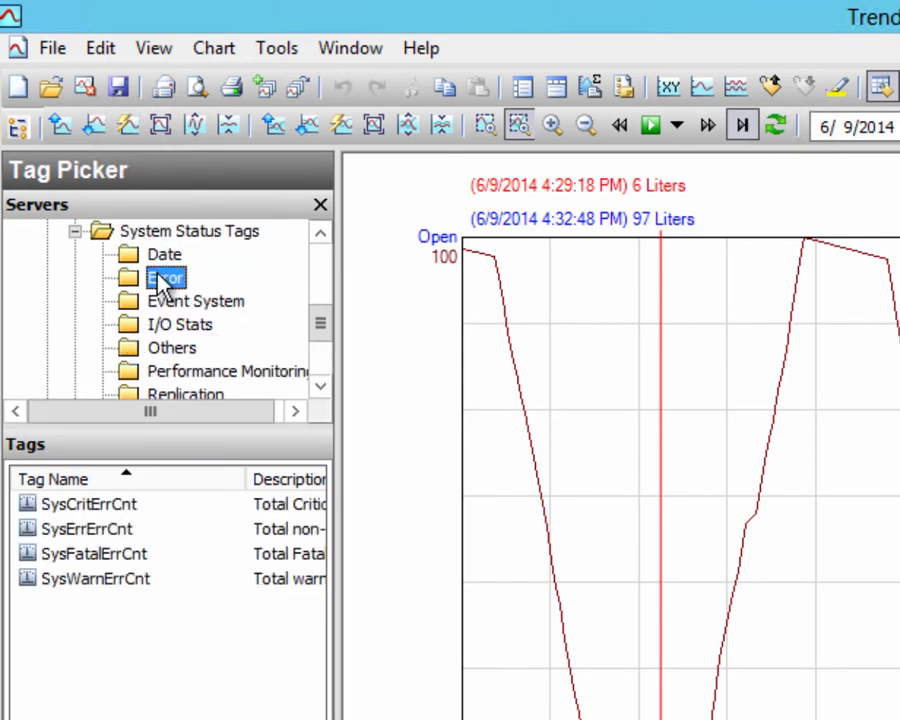
pyautogui.moveTo(165, 633); pyautogui.dragTo(22, 506)
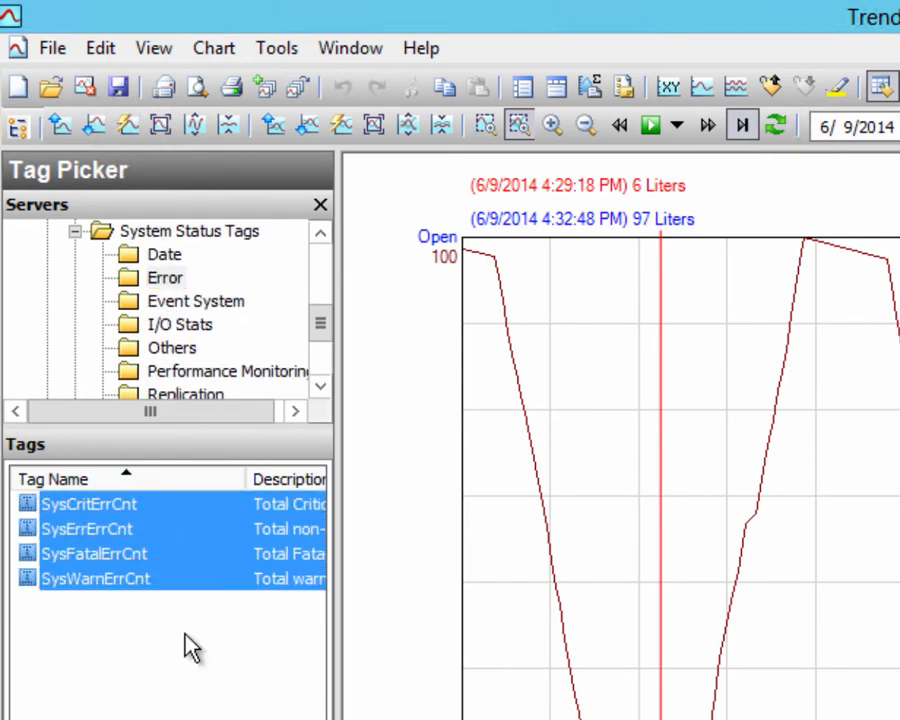
pyautogui.click(75, 231)
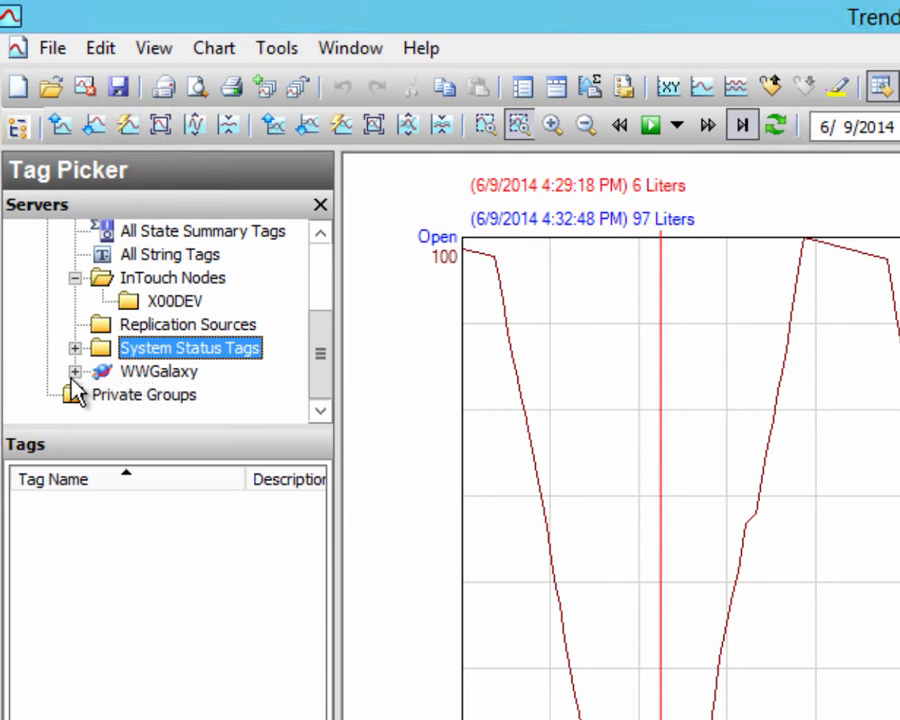
# Expand the WWGalaxy group and its ControlSystem area to view the objects inside
pyautogui.click(152, 374)
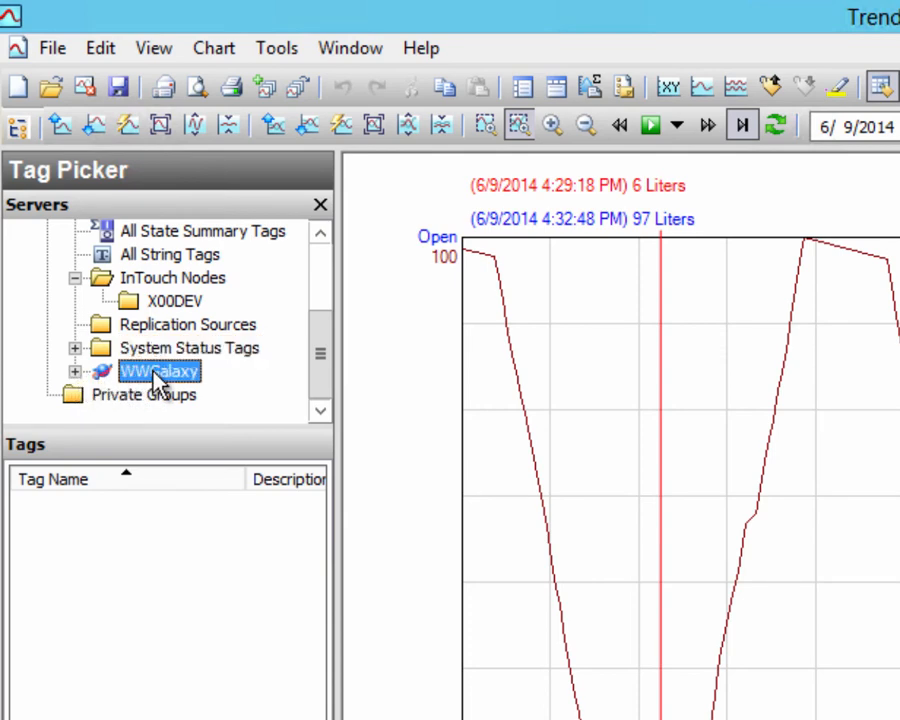
pyautogui.click(75, 371)
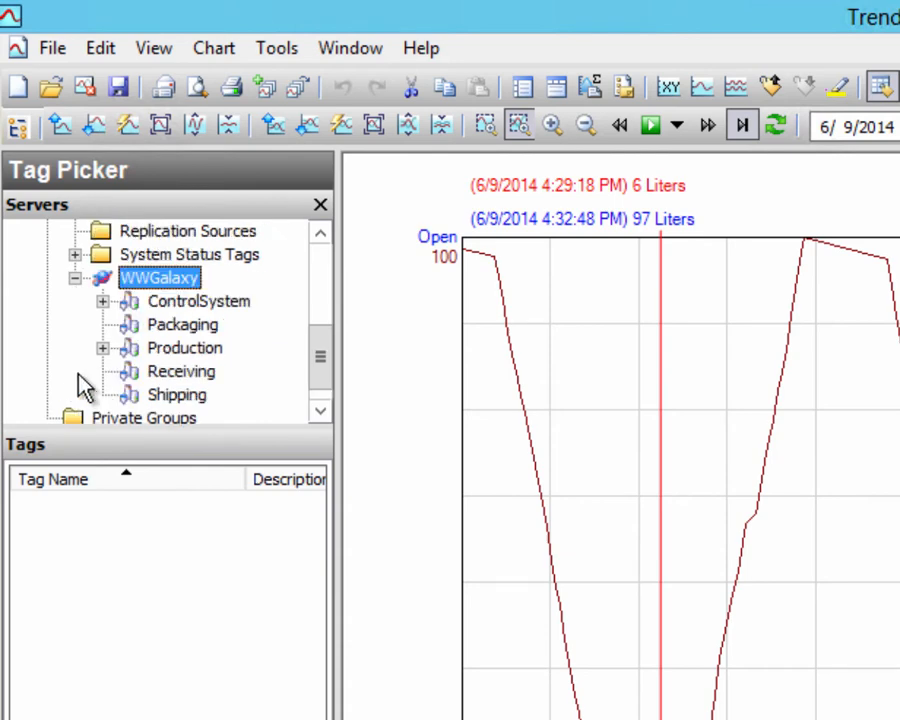
pyautogui.click(102, 301)
pyautogui.click(320, 376)
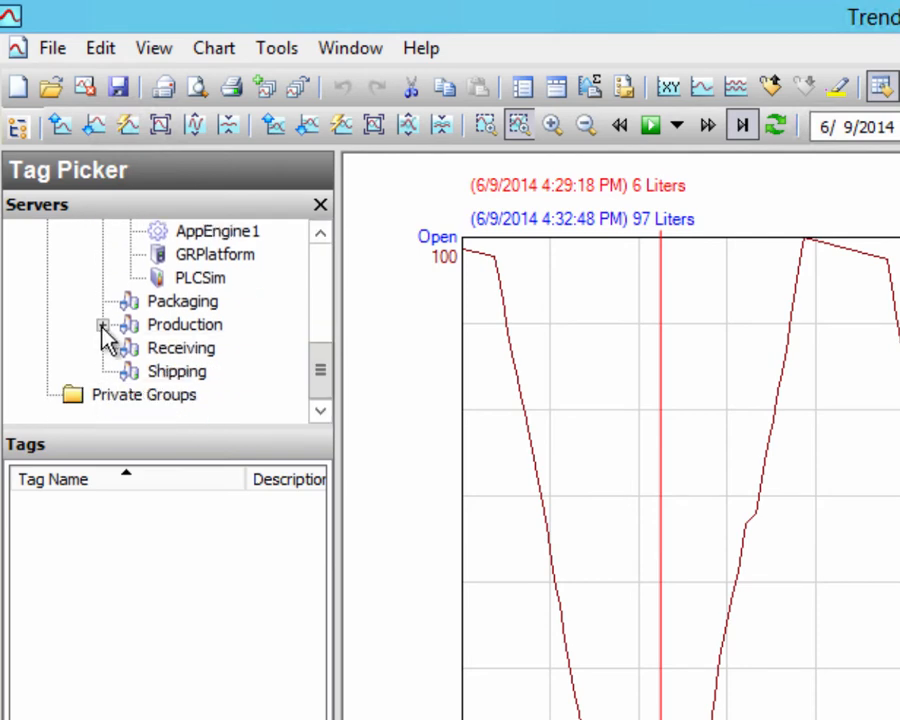
# Expand Production, Line1 and M100, and view the tags of the agitator, both inlets and the outlet
pyautogui.click(103, 326)
pyautogui.click(130, 348)
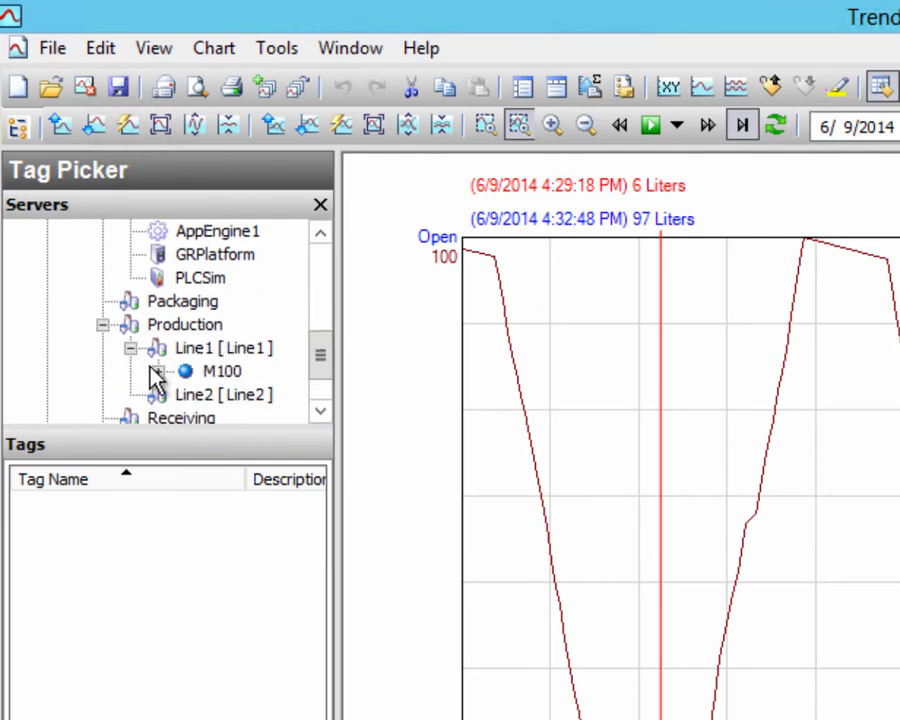
pyautogui.click(157, 371)
pyautogui.click(268, 300)
pyautogui.click(262, 326)
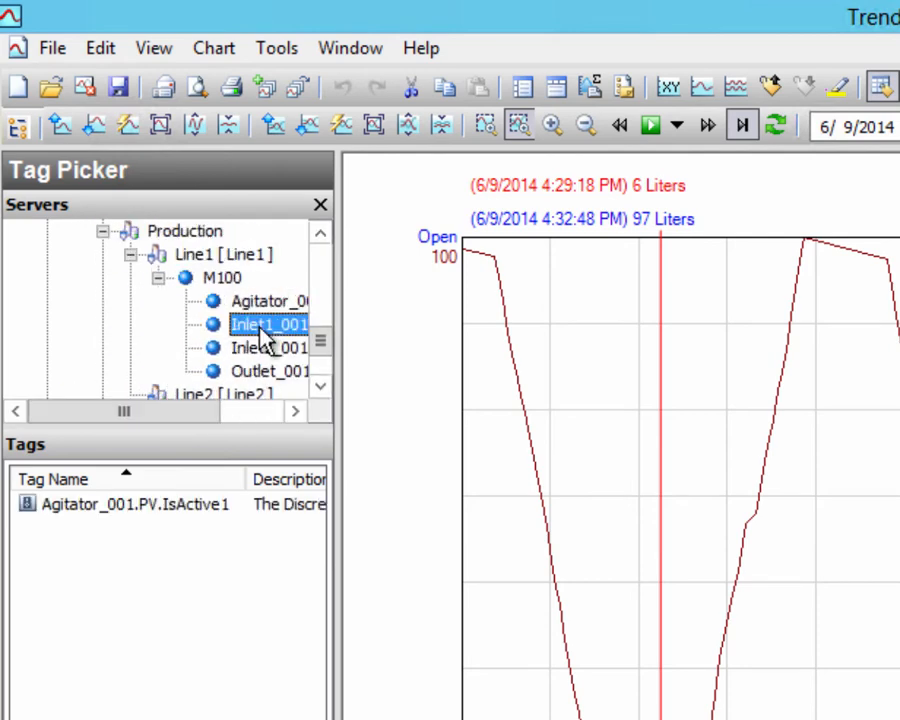
pyautogui.click(265, 348)
pyautogui.click(256, 373)
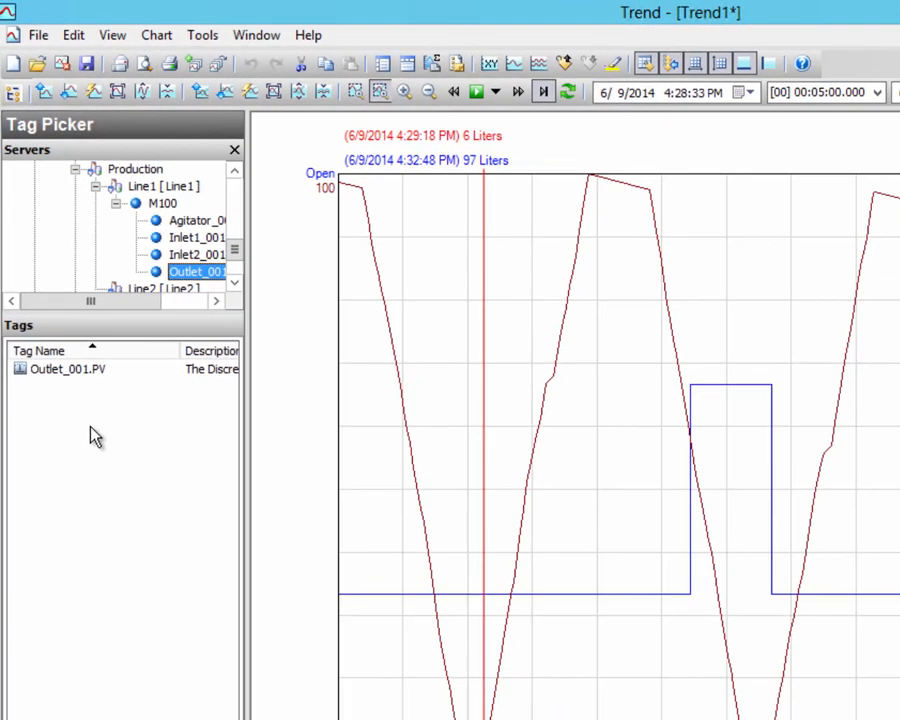
# Show the Tag Picker tags by hierarchical name and select the M100.Outlet.PV tag
pyautogui.rightClick(90, 428)
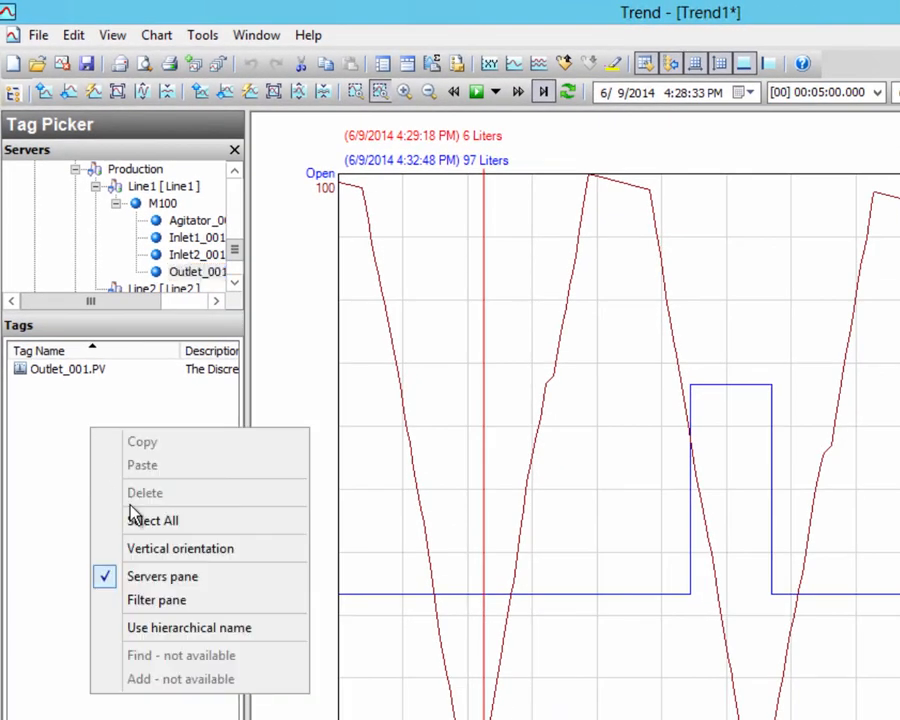
pyautogui.click(167, 630)
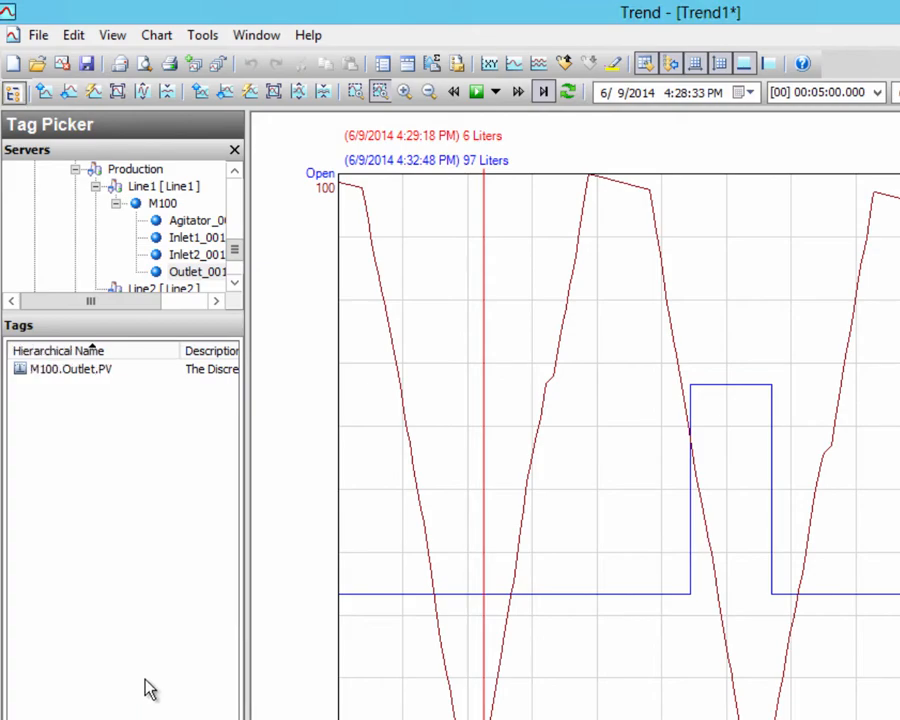
pyautogui.click(75, 372)
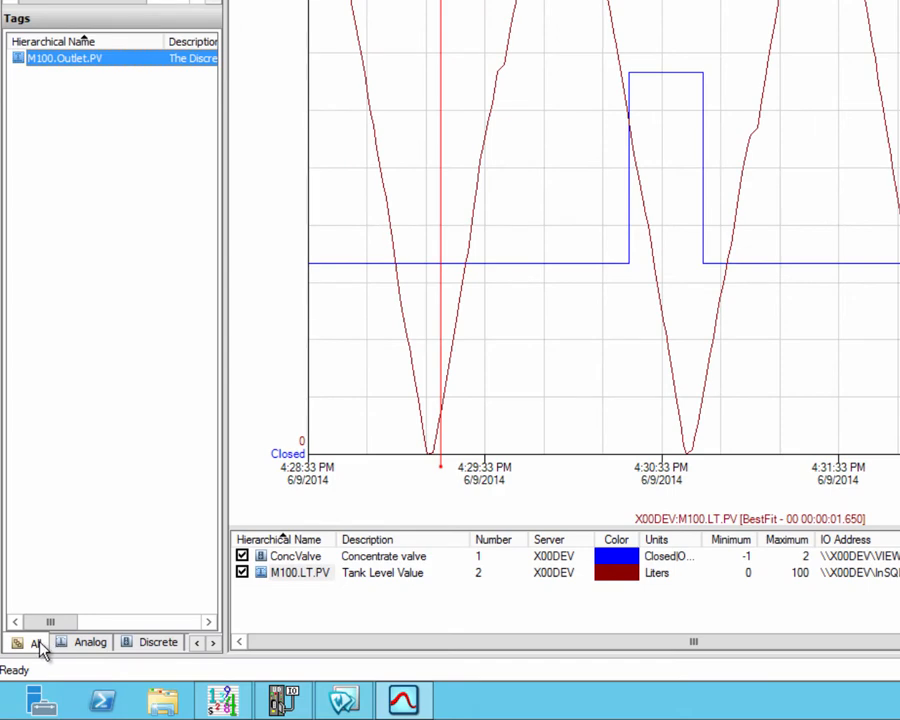
# Look through the available tag type categories for the outlet's tags, from All to State Summary and back
pyautogui.click(38, 645)
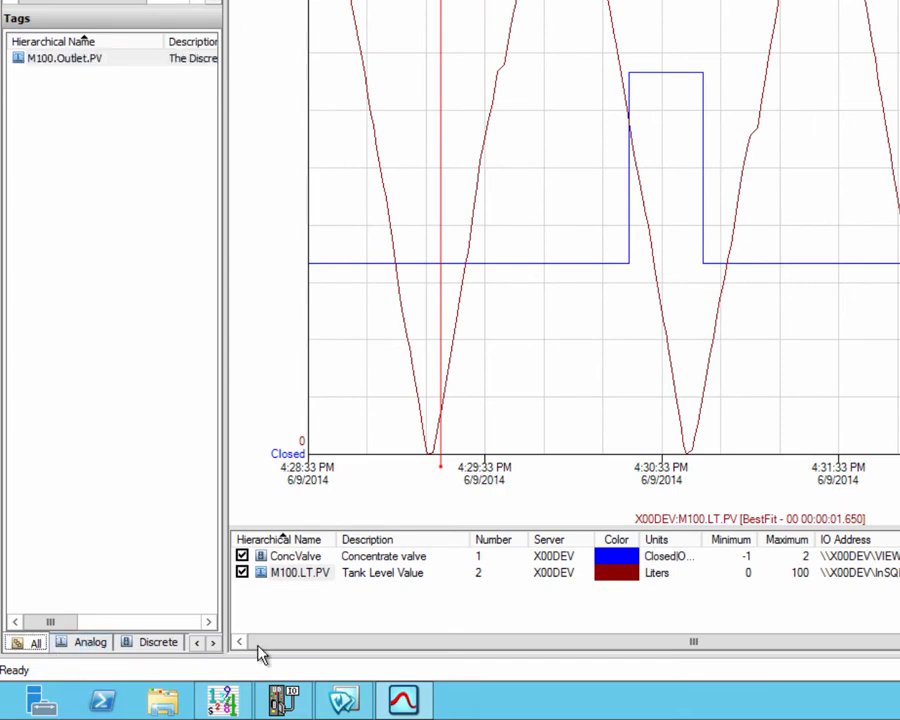
pyautogui.click(213, 643)
pyautogui.click(213, 643)
pyautogui.click(213, 643)
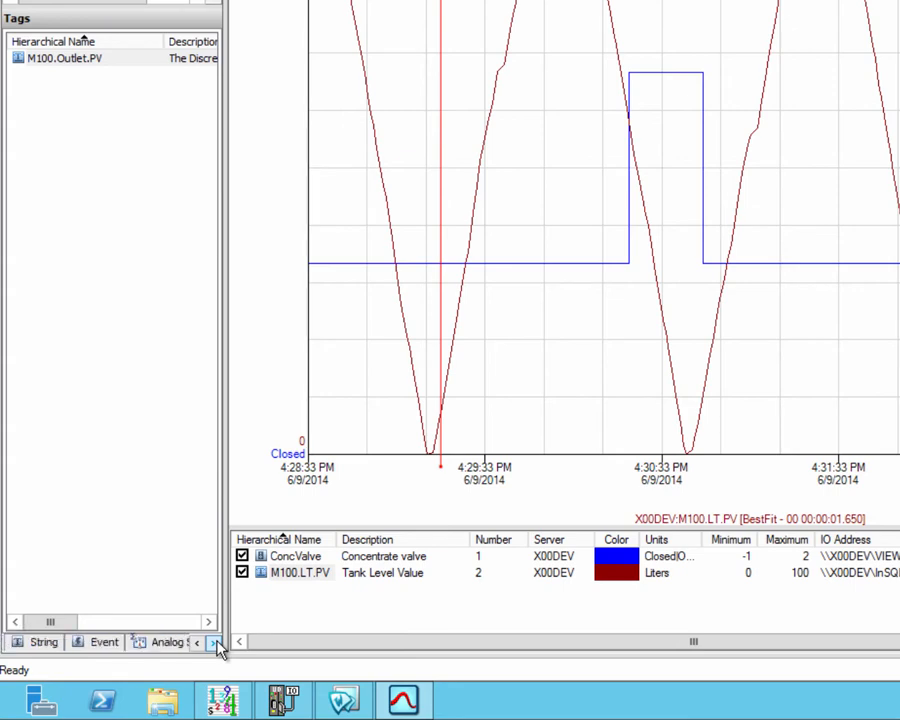
pyautogui.click(213, 643)
pyautogui.click(213, 643)
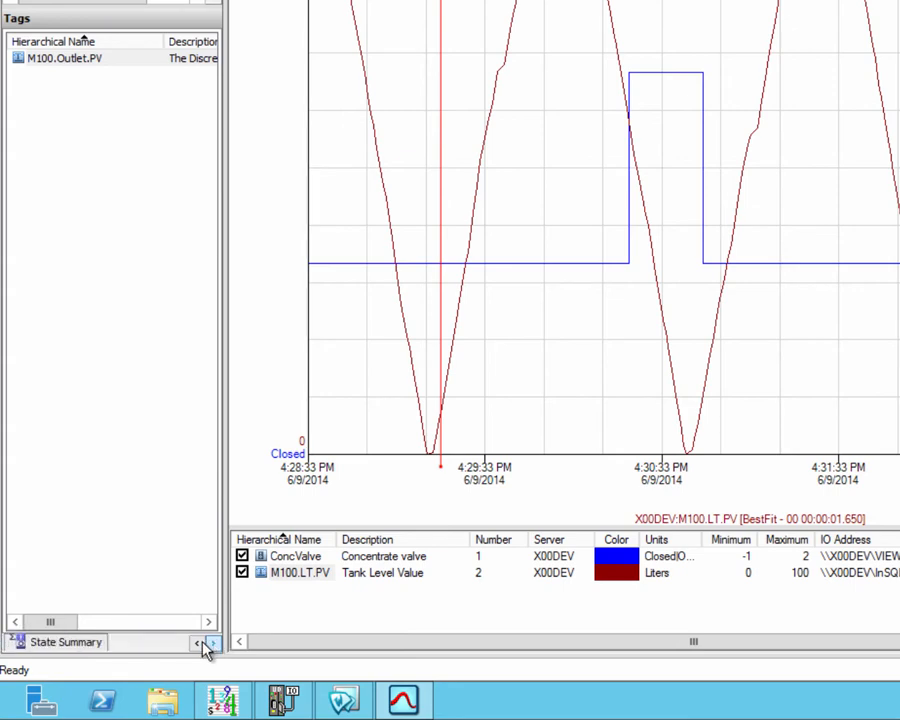
pyautogui.click(197, 643)
pyautogui.click(197, 643)
pyautogui.click(197, 643)
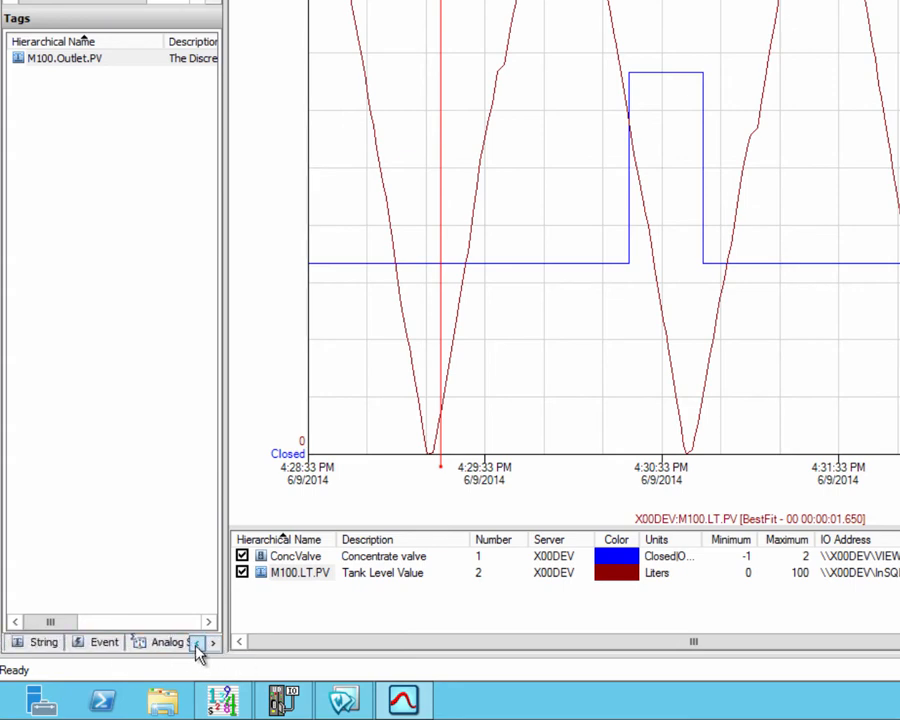
pyautogui.click(197, 643)
pyautogui.click(197, 643)
pyautogui.click(197, 643)
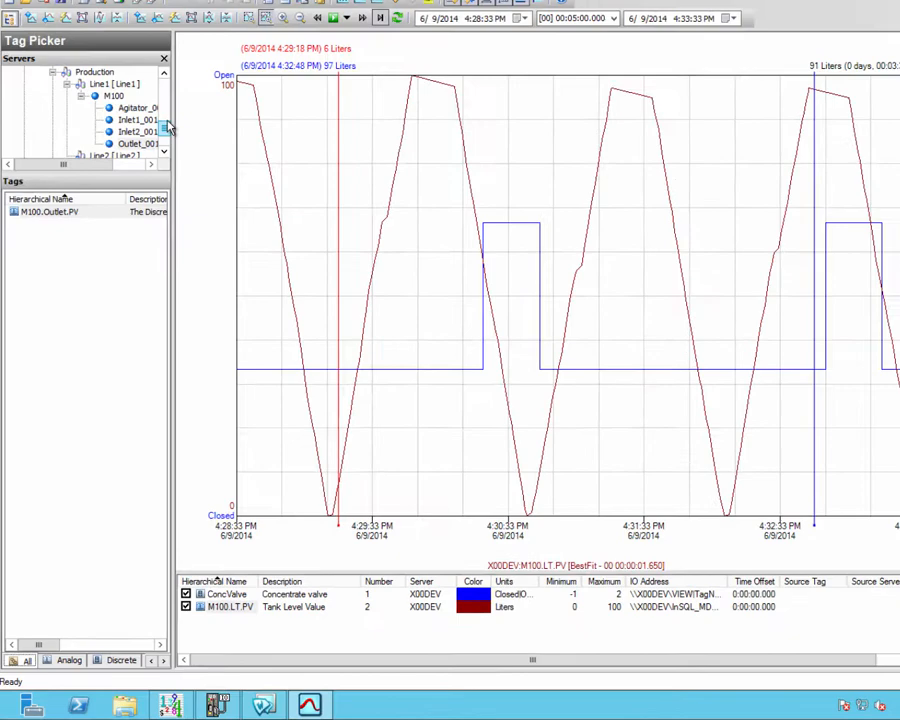
# Select the X00DEV server and view its analog, discrete and string tags, returning to the discrete ones
pyautogui.moveTo(165, 125); pyautogui.dragTo(161, 113)
pyautogui.click(44, 111)
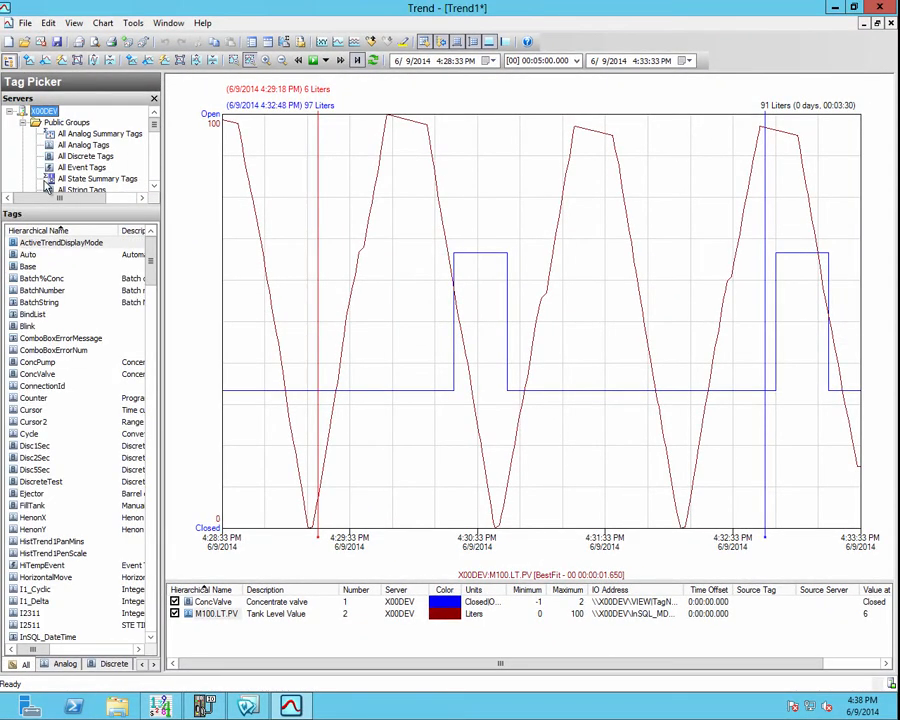
pyautogui.click(54, 664)
pyautogui.click(112, 664)
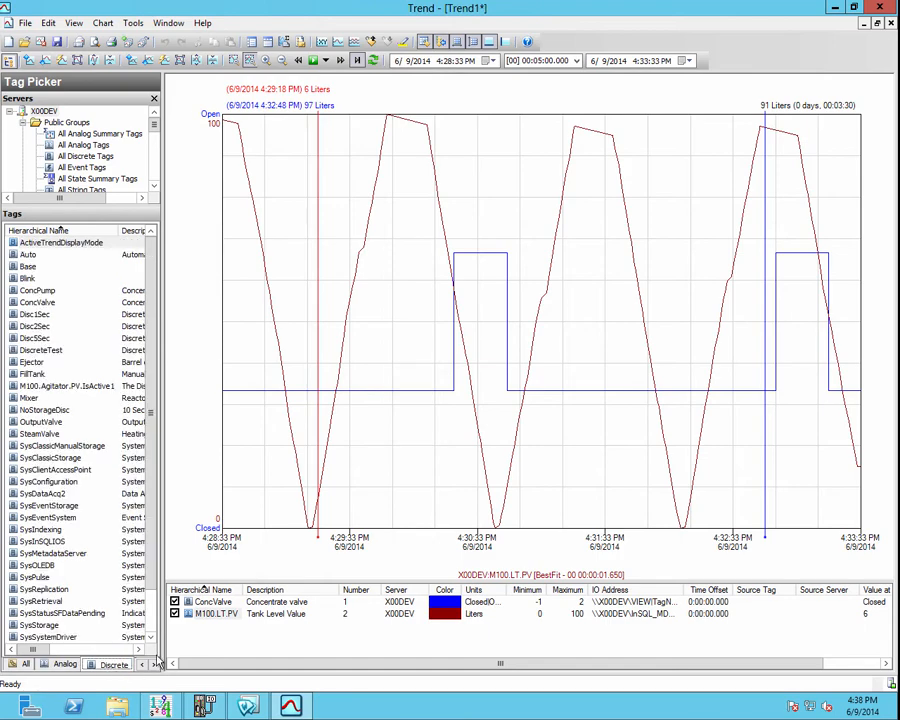
pyautogui.click(153, 664)
pyautogui.click(118, 663)
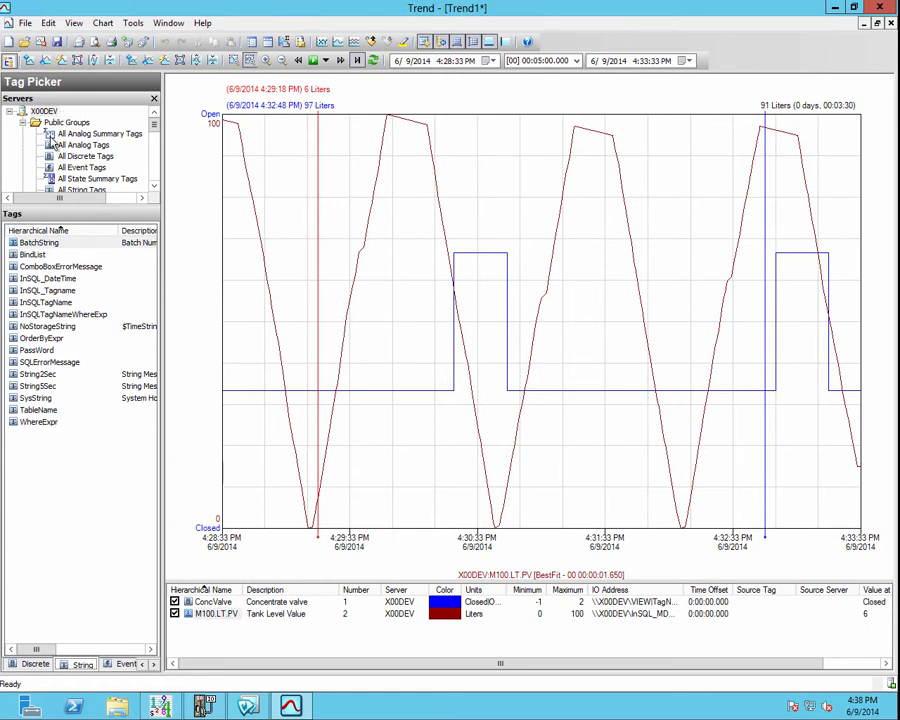
pyautogui.click(37, 666)
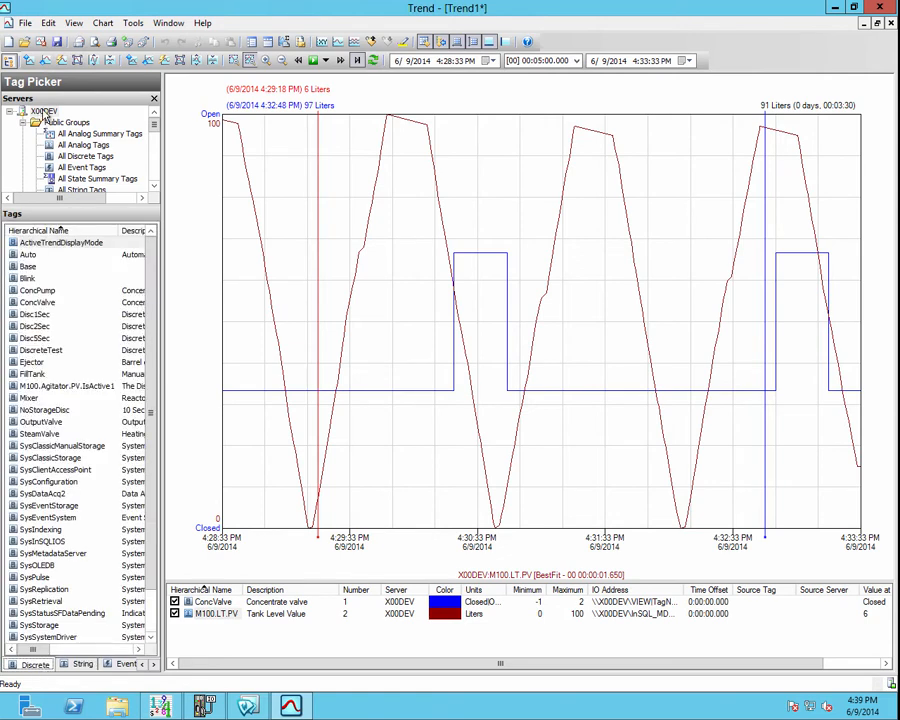
# View the All Event Tags group and display the Filter pane in the Tag Picker
pyautogui.click(80, 167)
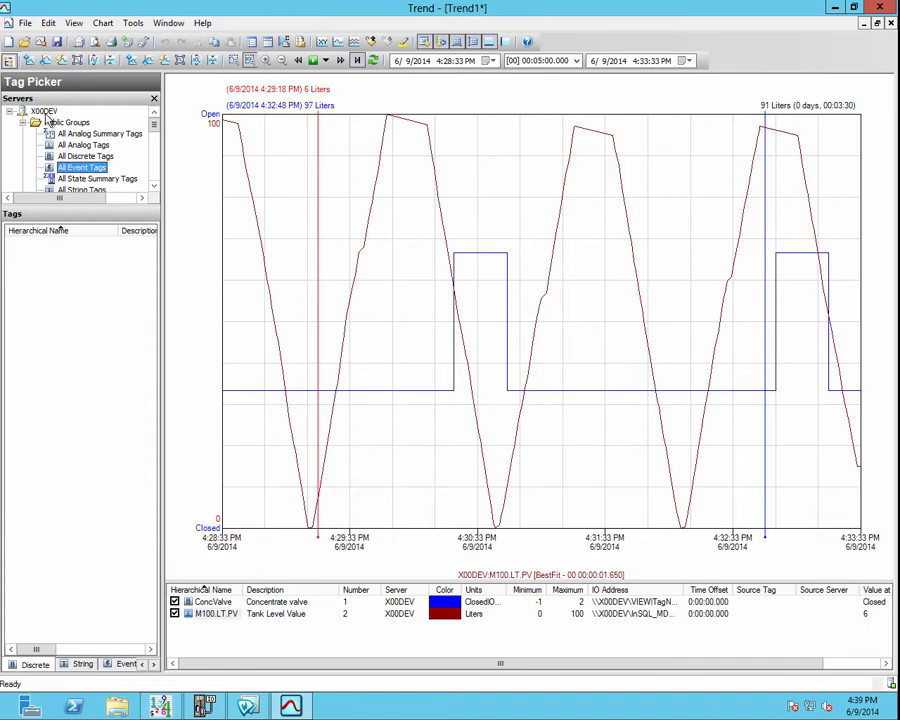
pyautogui.click(106, 276)
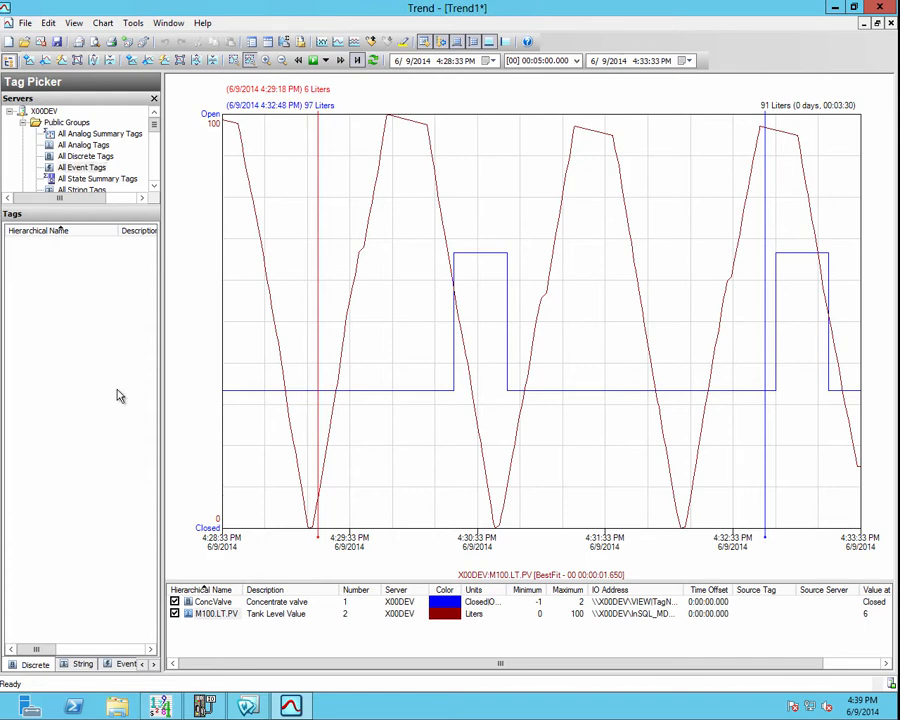
pyautogui.rightClick(83, 393)
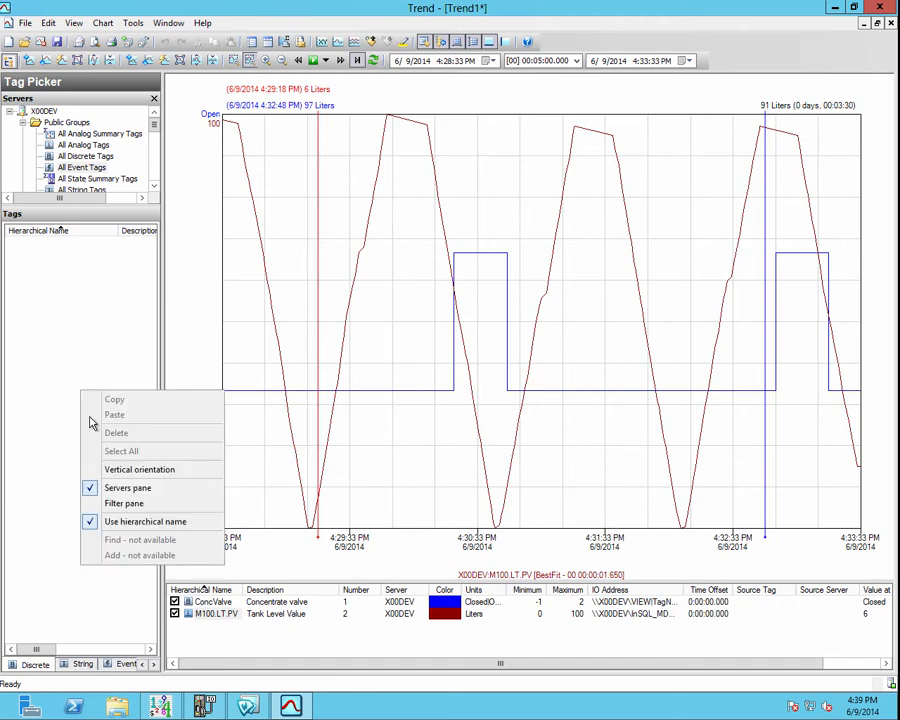
pyautogui.click(119, 505)
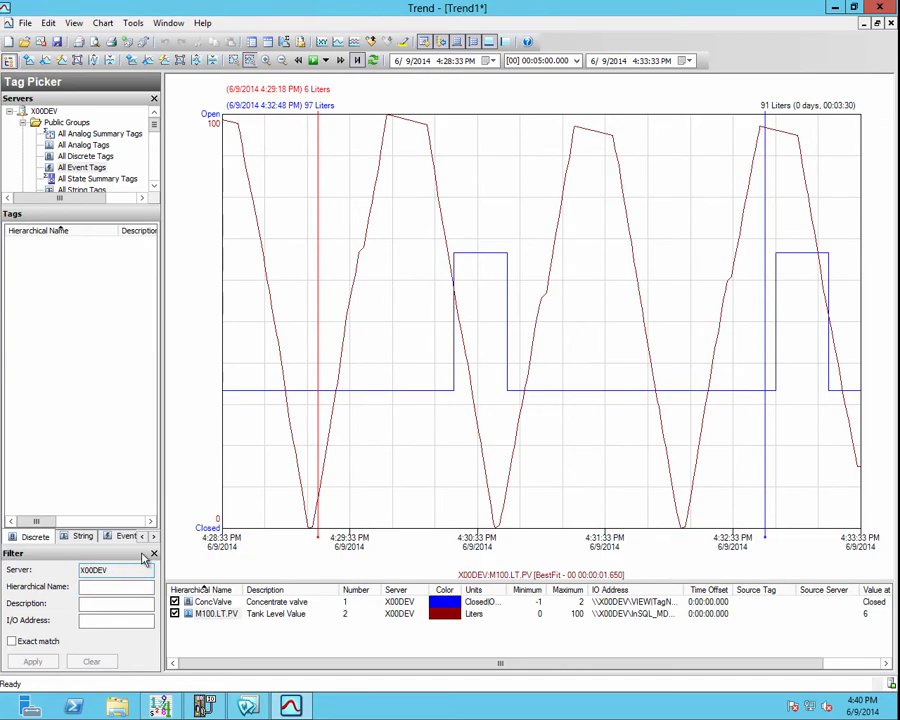
# List tags of all types from the X00DEV server and show them by tag name instead of hierarchical name
pyautogui.click(50, 112)
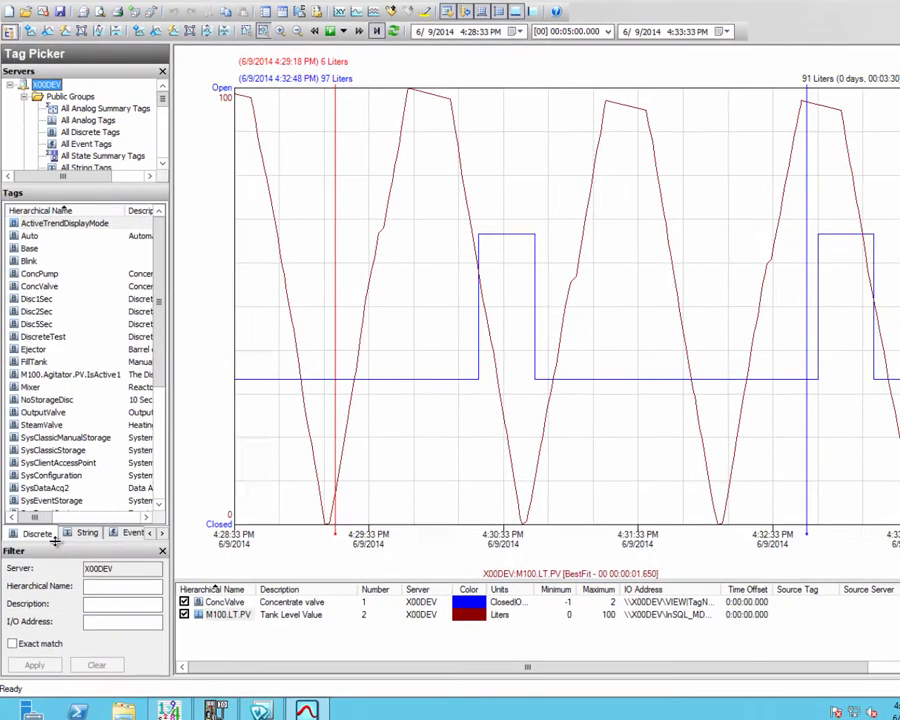
pyautogui.click(150, 532)
pyautogui.click(150, 532)
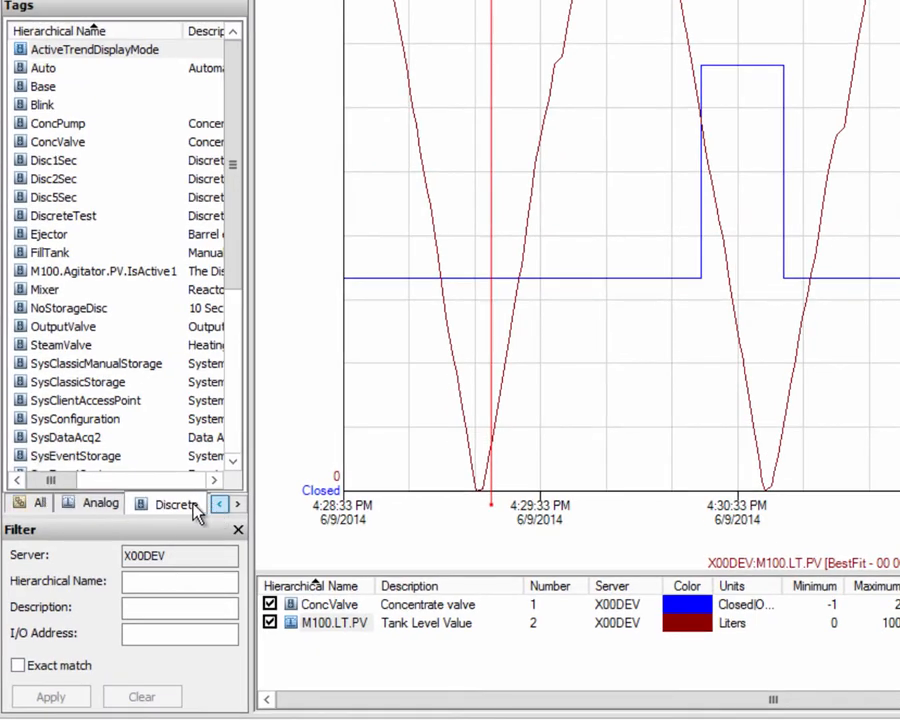
pyautogui.click(32, 504)
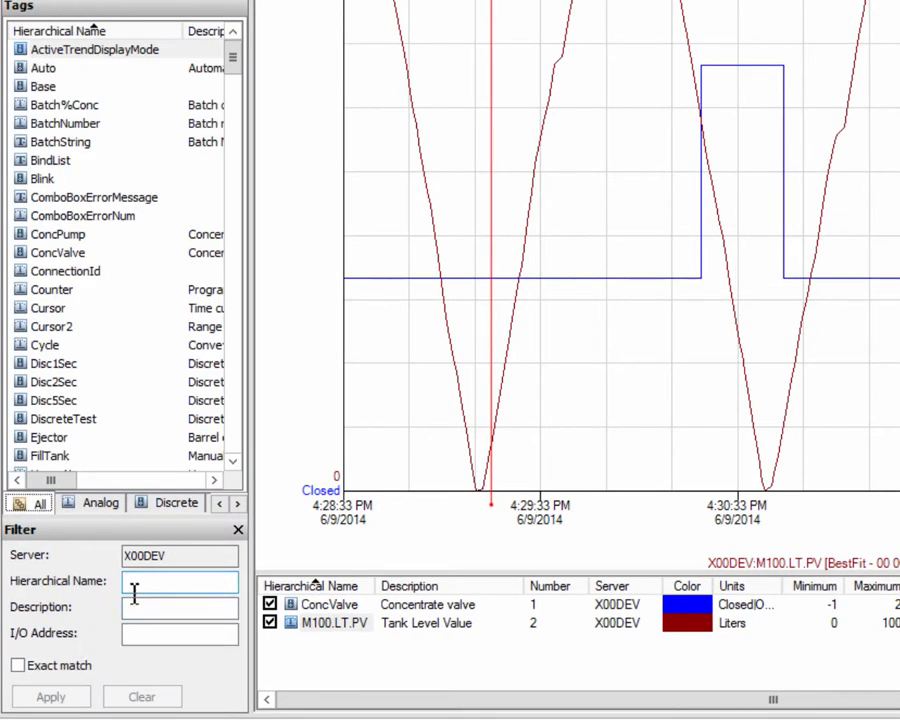
pyautogui.click(182, 556)
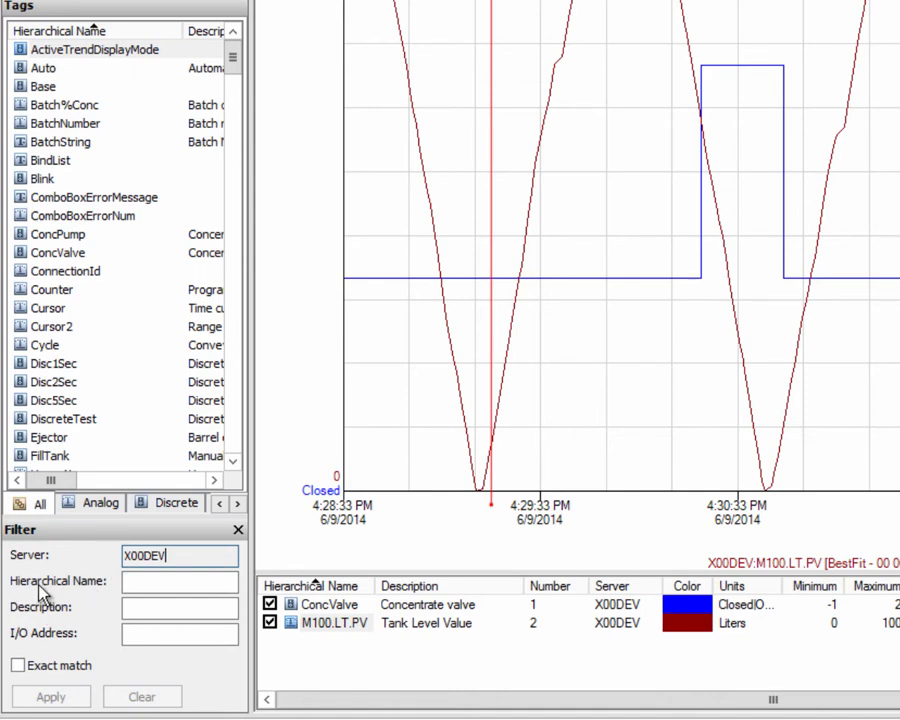
pyautogui.rightClick(136, 271)
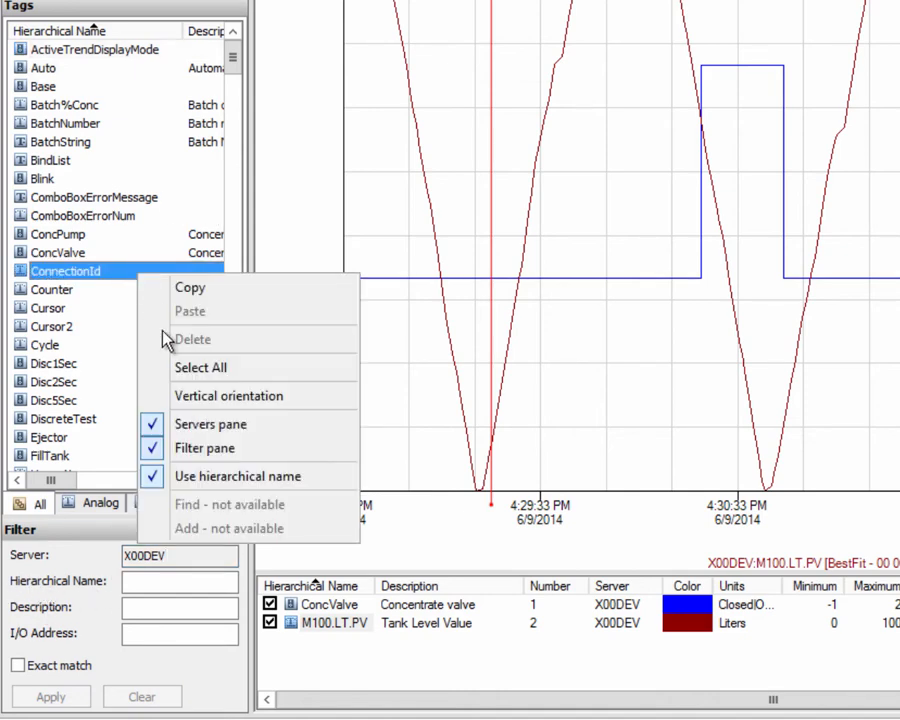
pyautogui.click(210, 480)
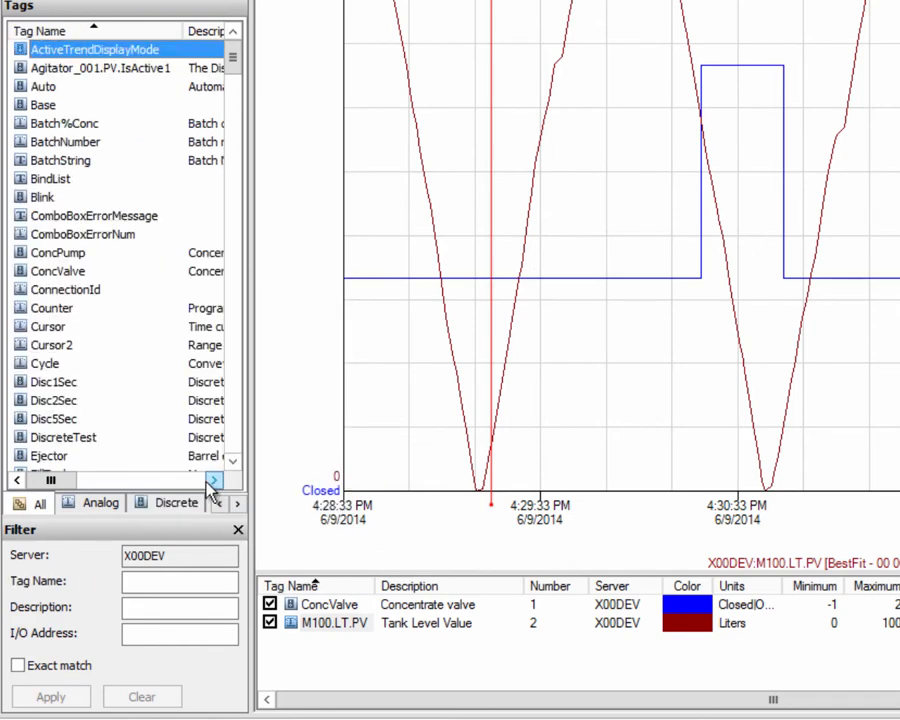
# Filter the server's tags by the tag name DISC
pyautogui.click(128, 582)
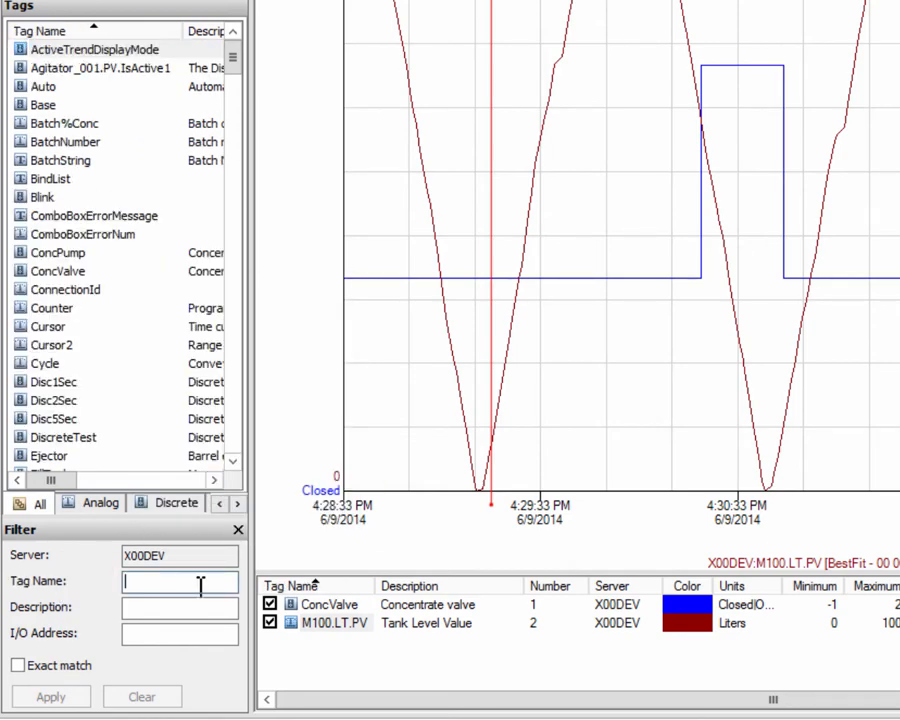
pyautogui.write('DISC')
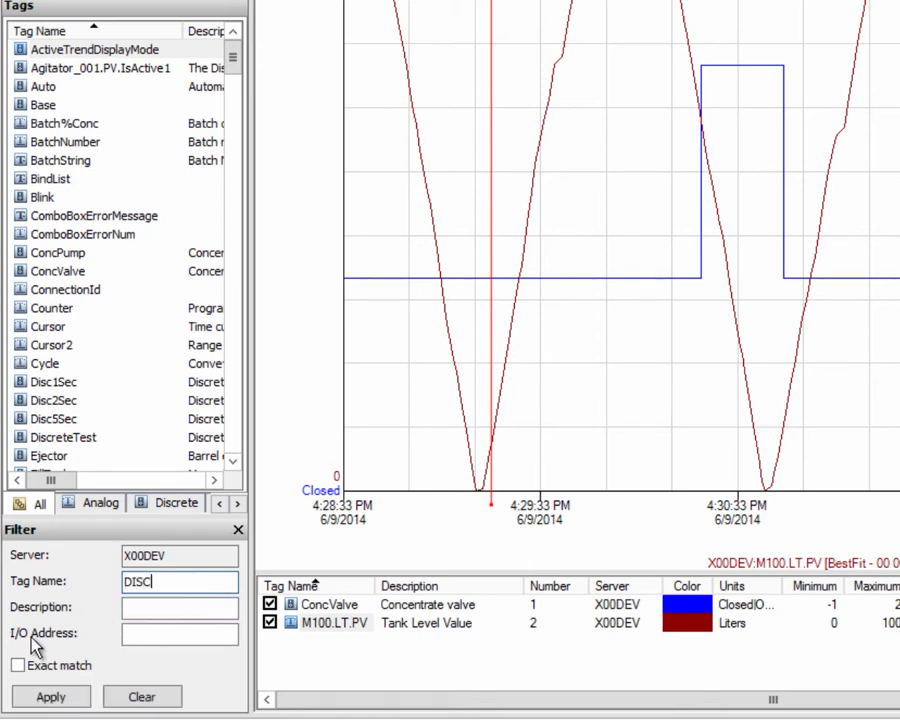
pyautogui.click(54, 698)
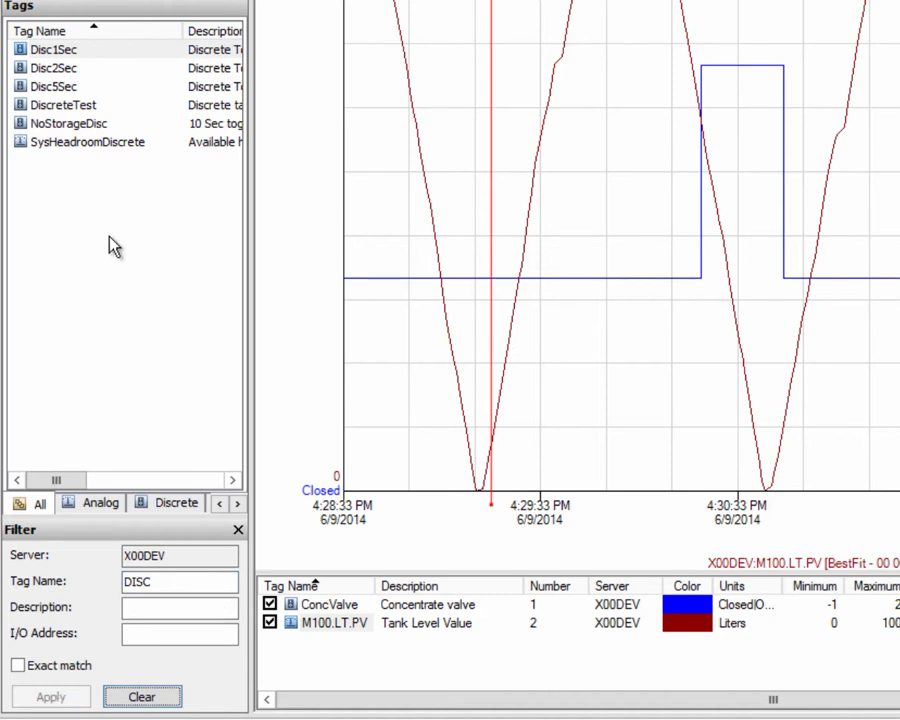
# Require an exact match for the DISC tag name filter and apply it
pyautogui.click(169, 640)
pyautogui.click(18, 666)
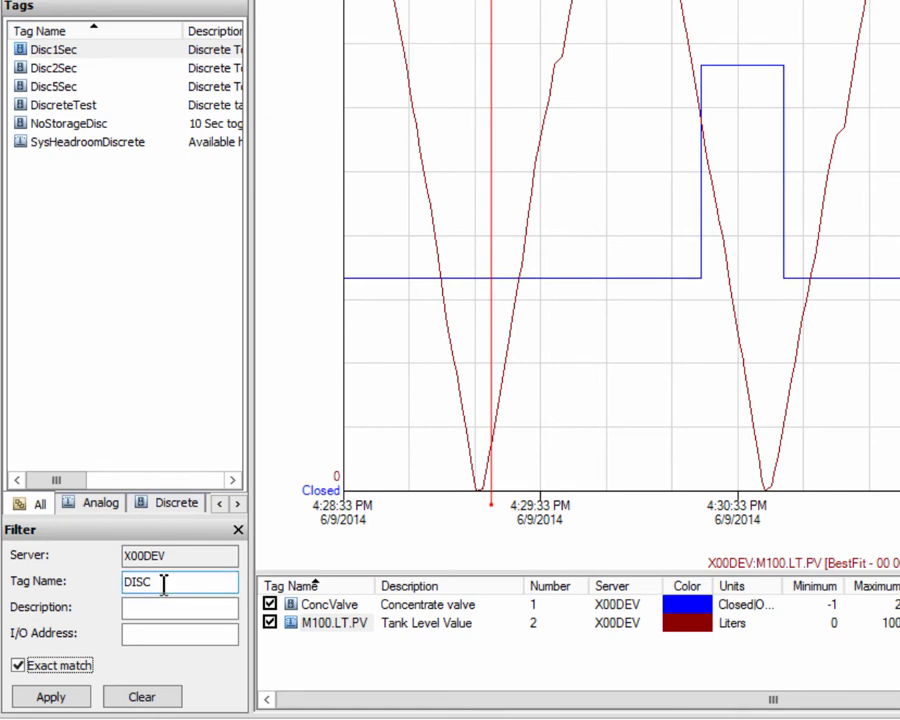
pyautogui.moveTo(235, 583); pyautogui.dragTo(114, 590)
pyautogui.click(66, 699)
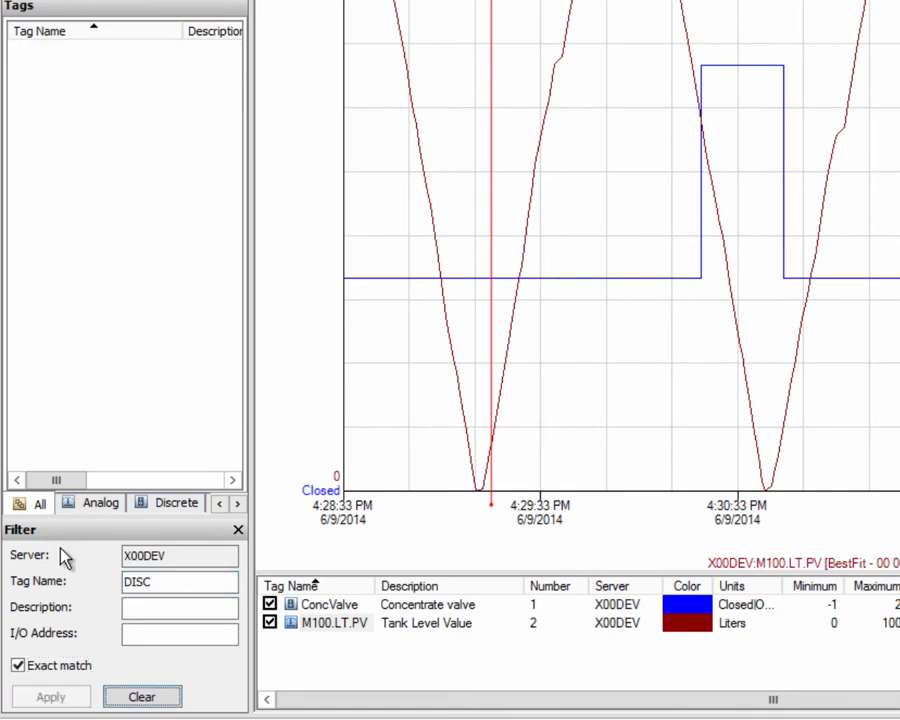
# Add the % wildcard to make the tag name filter DISC% and apply it with exact match
pyautogui.click(184, 585)
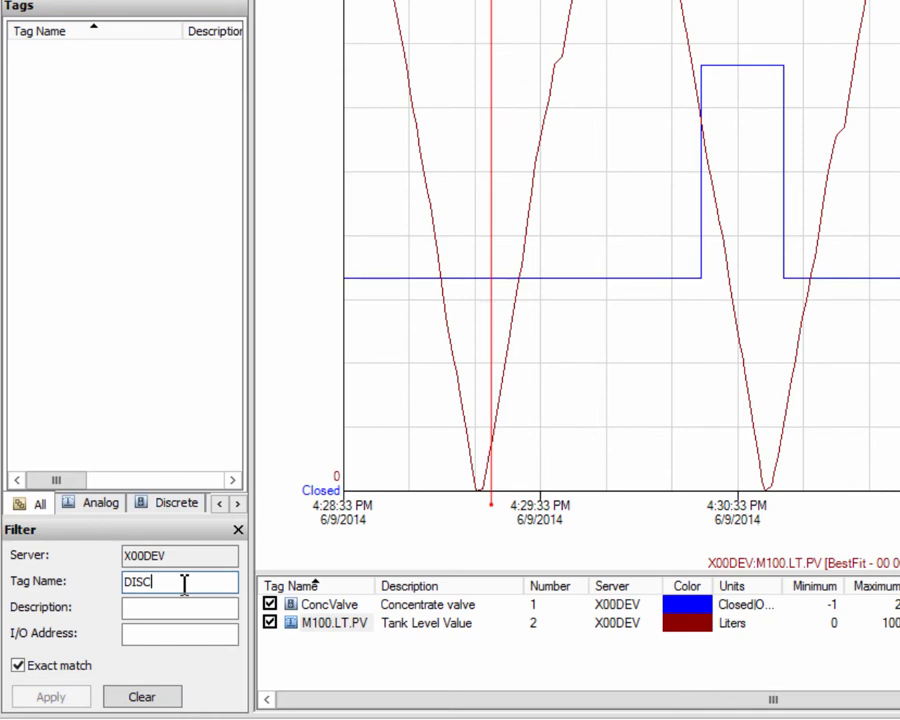
pyautogui.write('%')
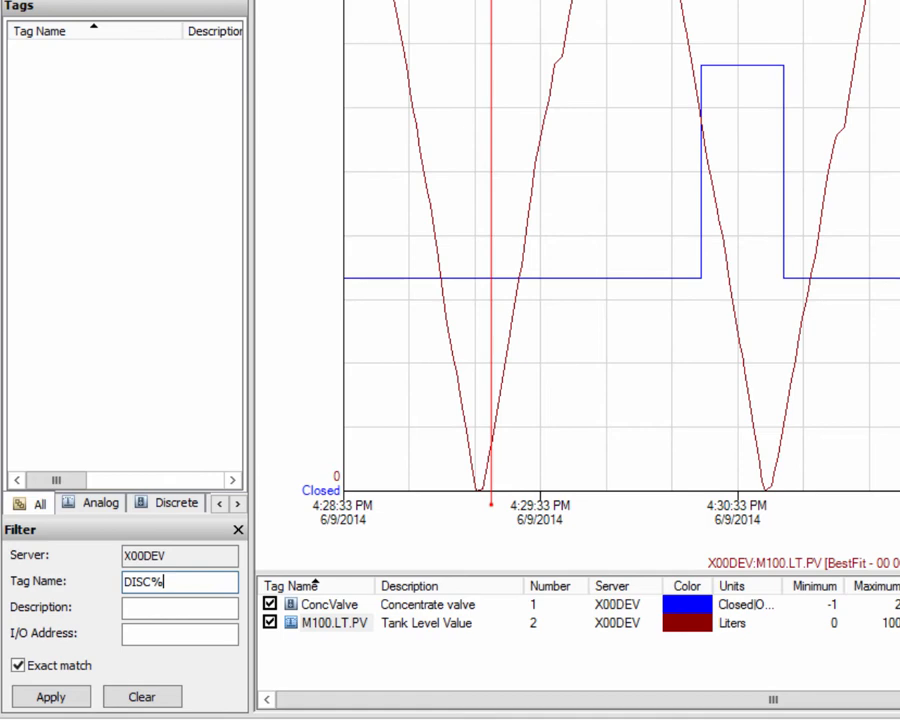
pyautogui.click(50, 698)
pyautogui.click(203, 370)
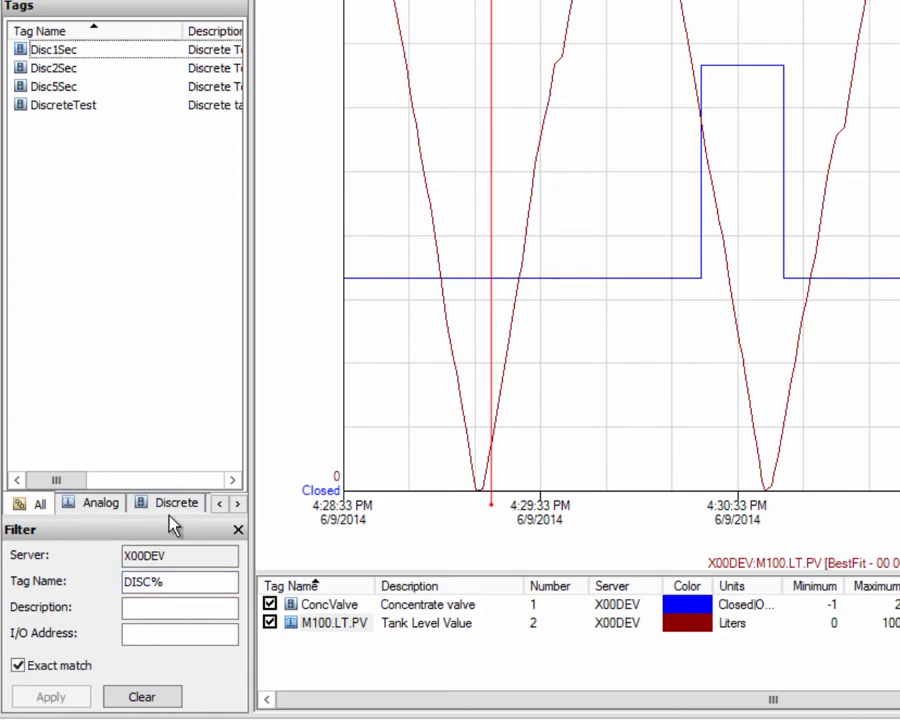
# Replace the % wildcard to make the tag name filter DISC_SEC and apply it with exact match
pyautogui.click(170, 581)
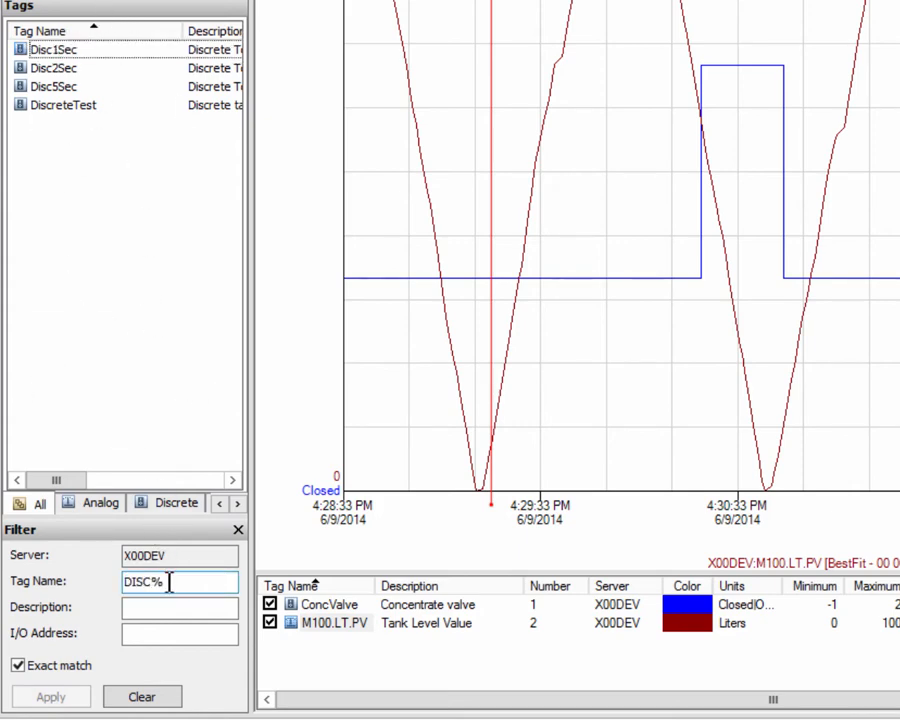
pyautogui.moveTo(155, 581); pyautogui.dragTo(176, 581)
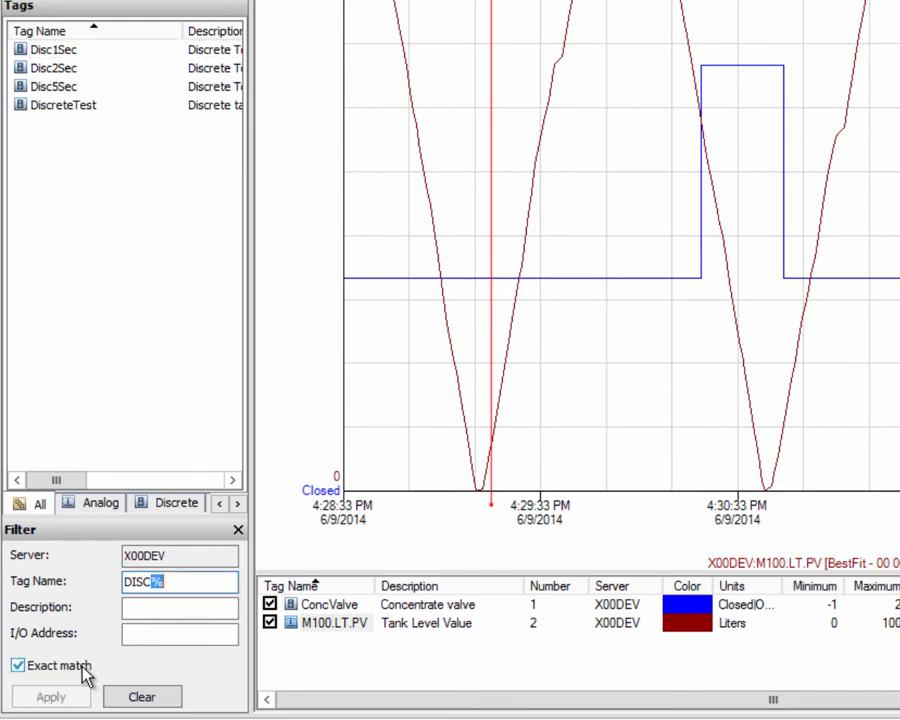
pyautogui.click(175, 585)
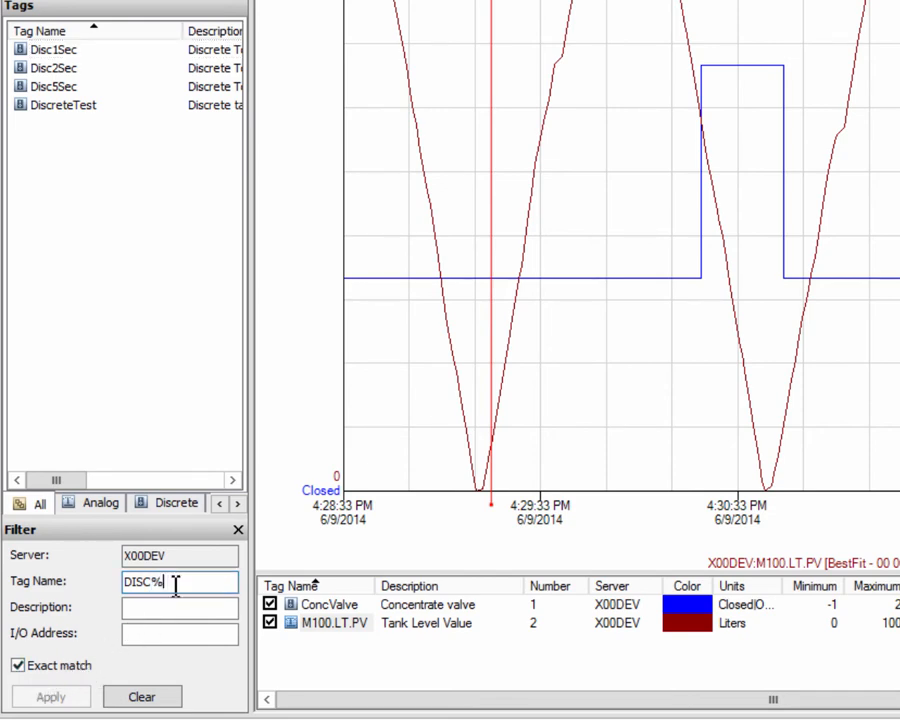
pyautogui.moveTo(153, 581); pyautogui.dragTo(172, 582)
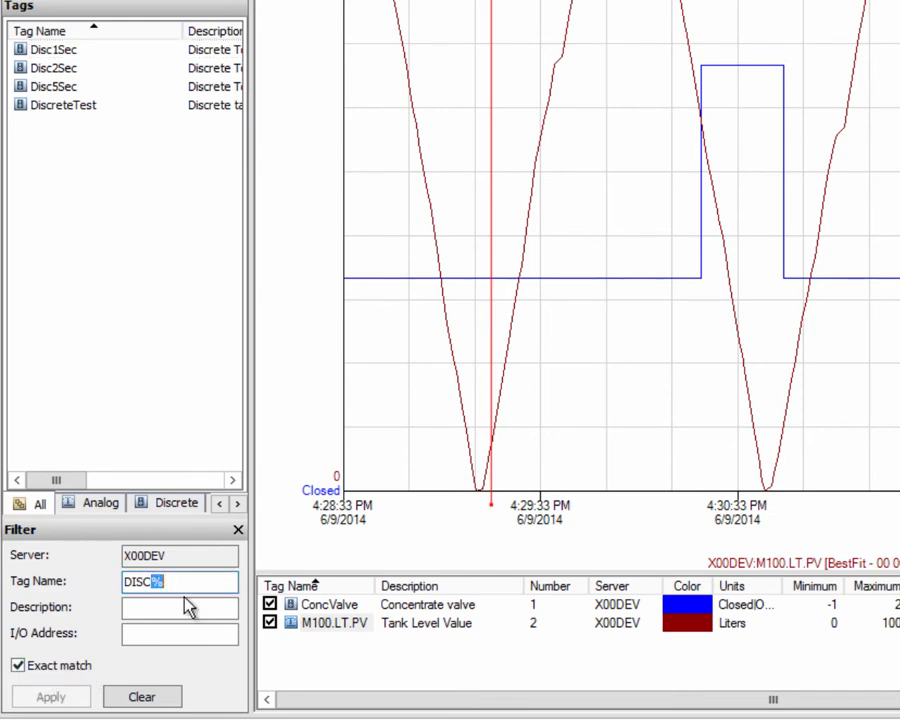
pyautogui.write('_')
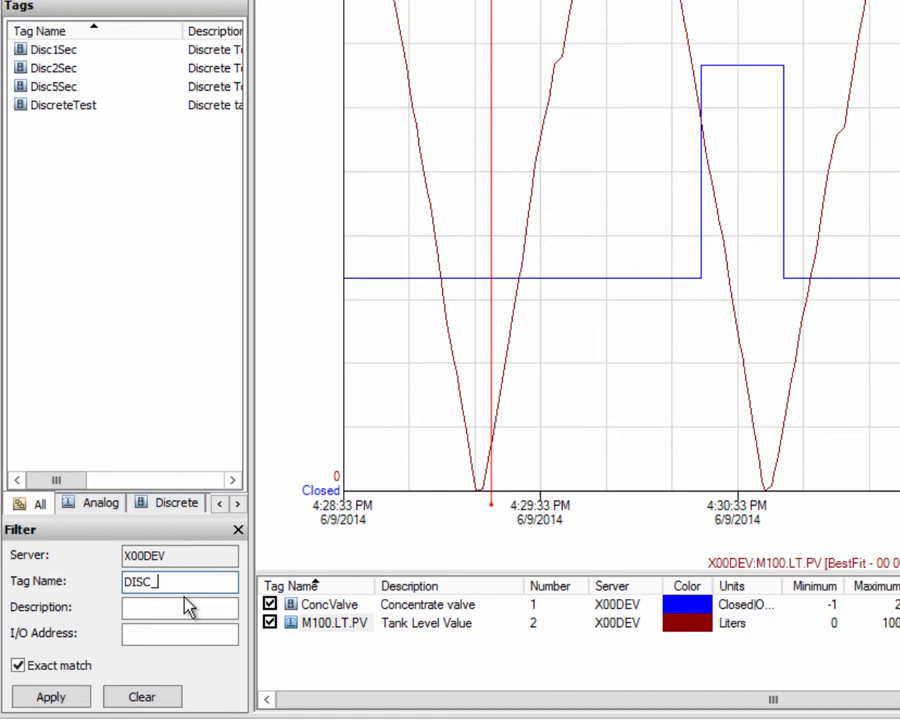
pyautogui.write('SEC')
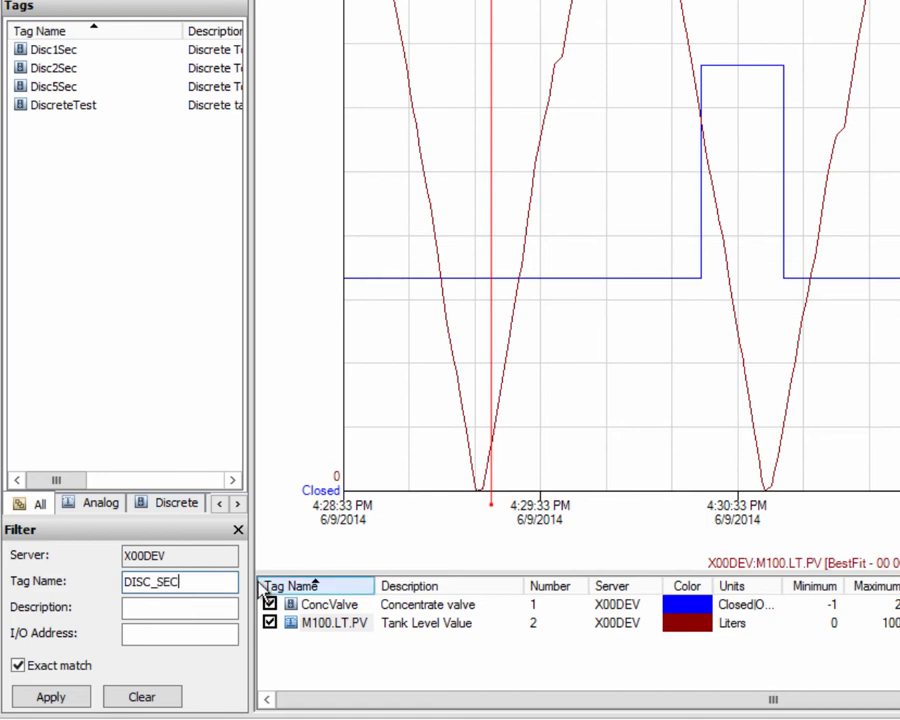
pyautogui.click(62, 698)
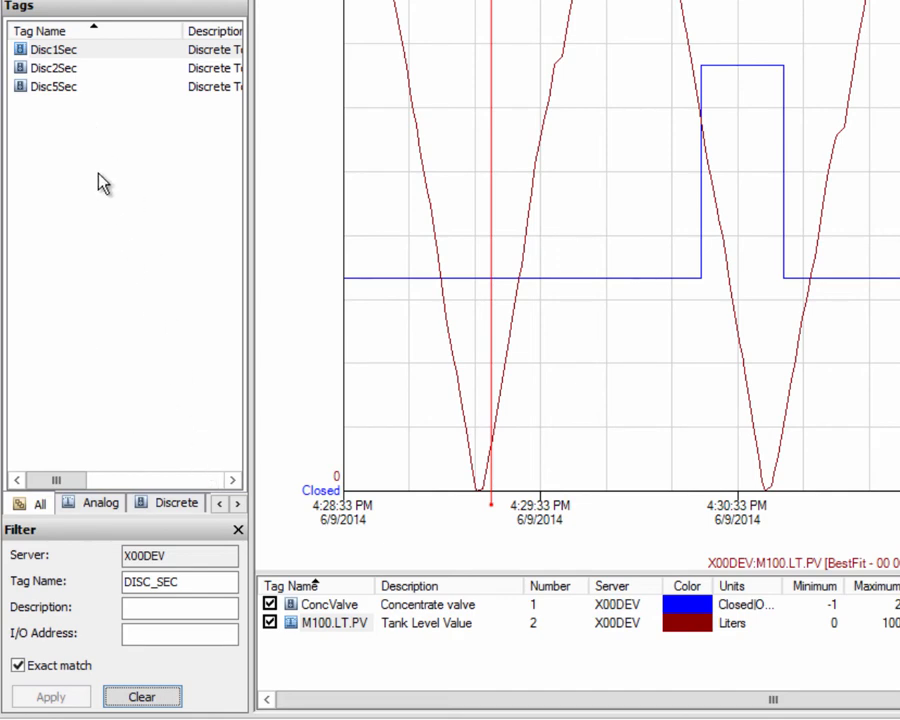
# Replace the underscore wildcard with the range [1-4], making the tag name filter DISC[1-4]SEC, and apply it
pyautogui.click(157, 581)
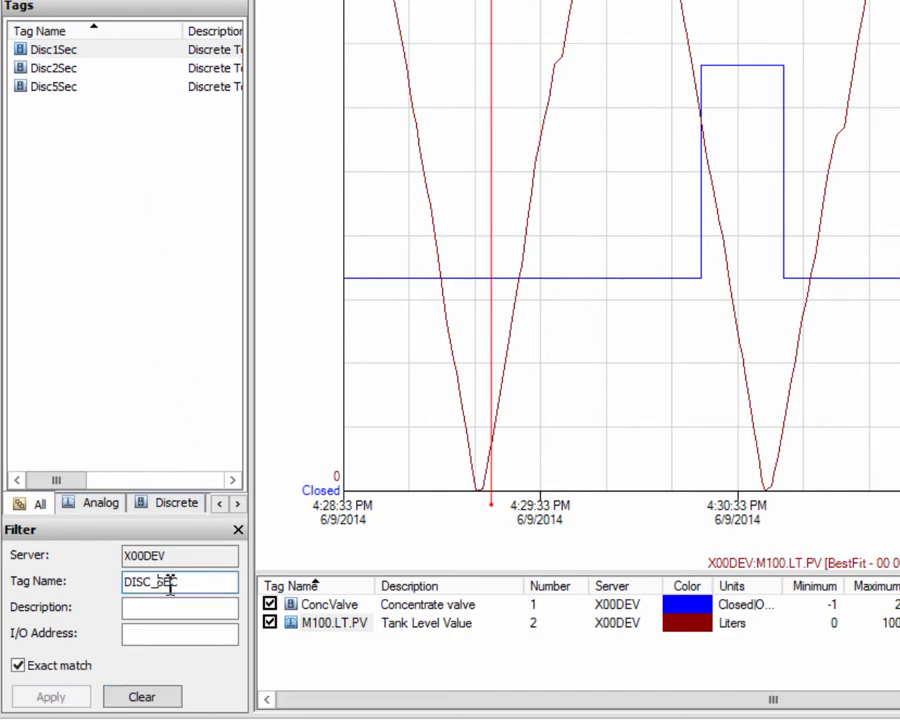
pyautogui.press('BackSpace')
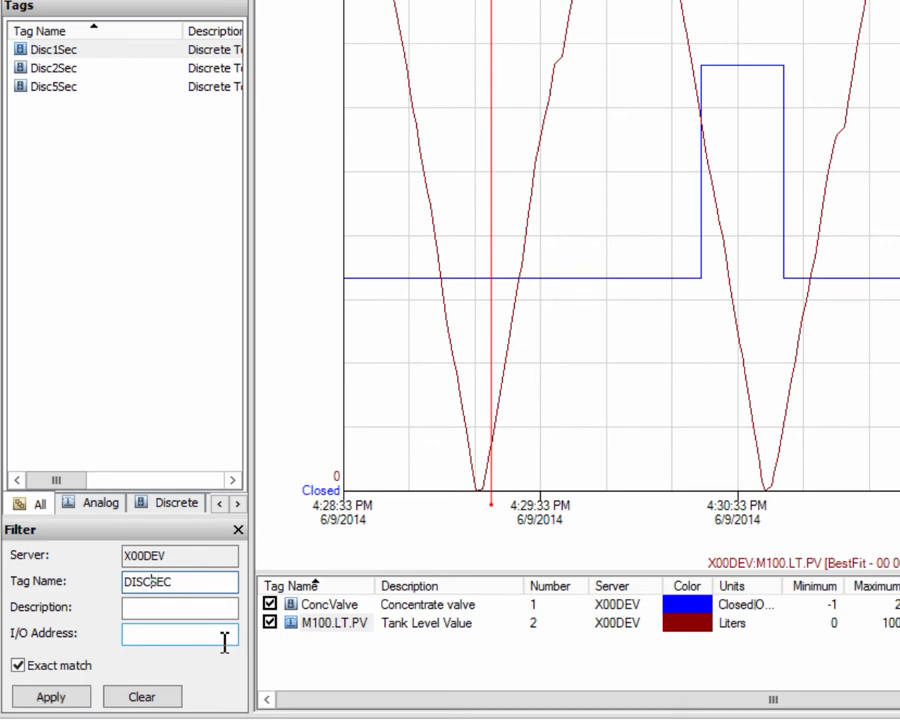
pyautogui.write('1')
pyautogui.write('1-4')
pyautogui.write(']')
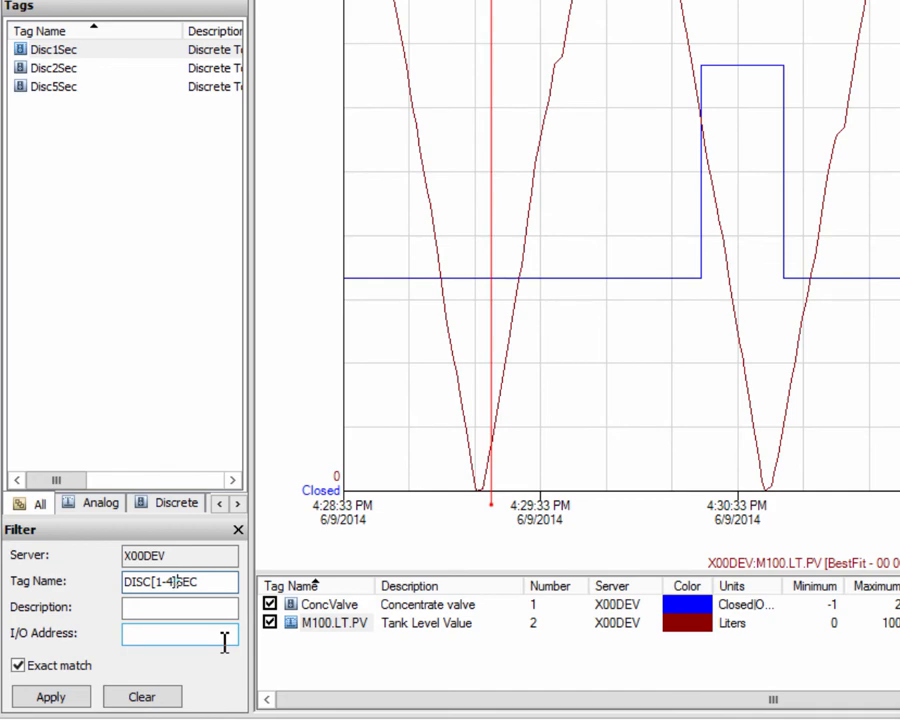
pyautogui.click(52, 697)
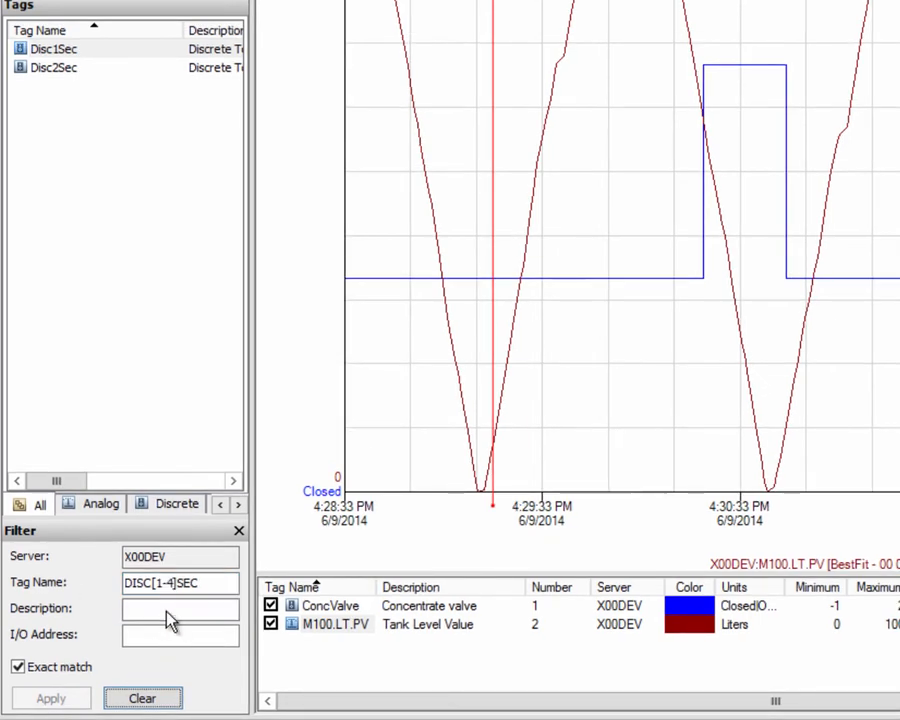
# Negate the range in the tag name filter to make it DISC[^1-4]SEC and apply it
pyautogui.click(154, 584)
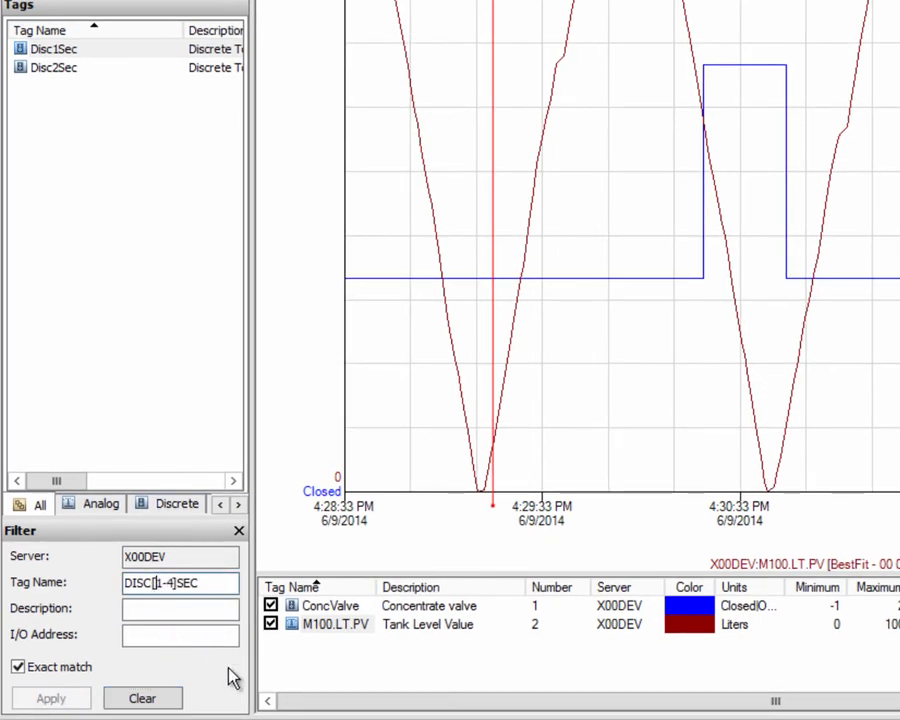
pyautogui.write('^')
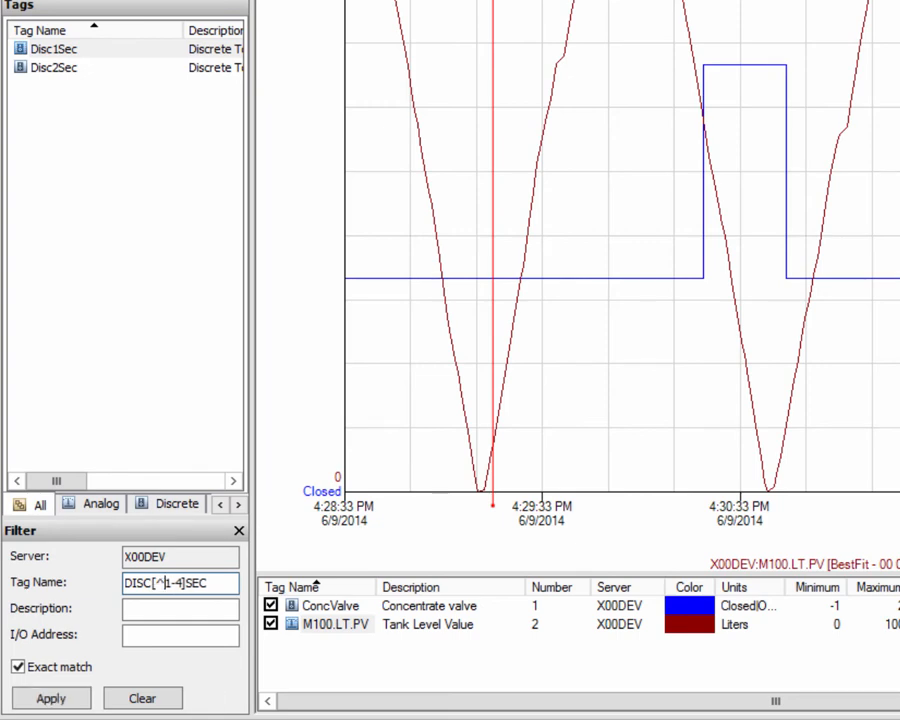
pyautogui.click(57, 704)
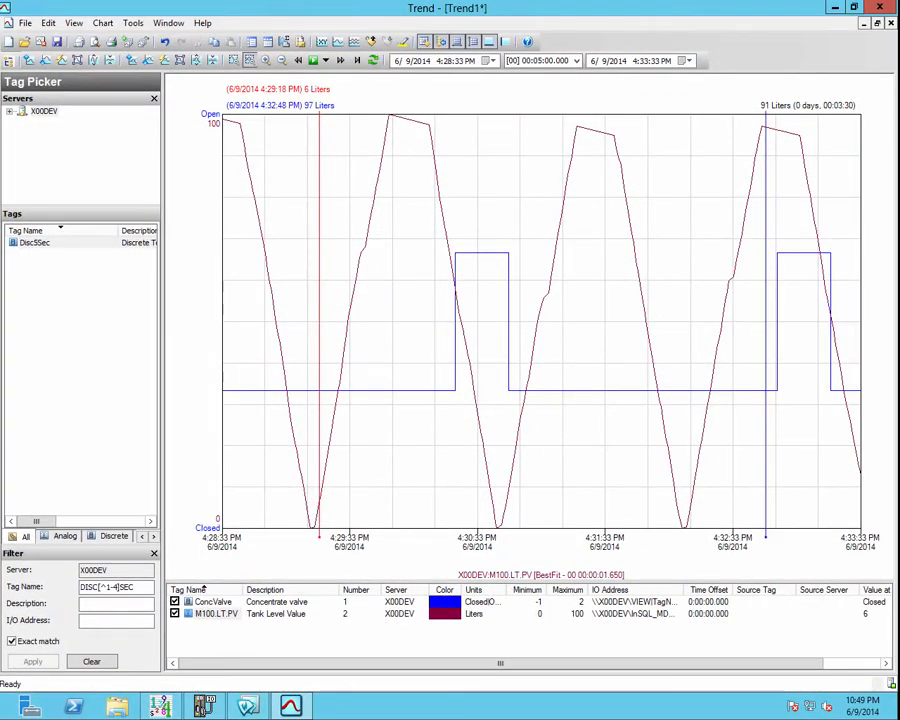
# Open the configuration of the M100.LT.PV tag and set its pen to width 5 with a solid line style
pyautogui.rightClick(204, 614)
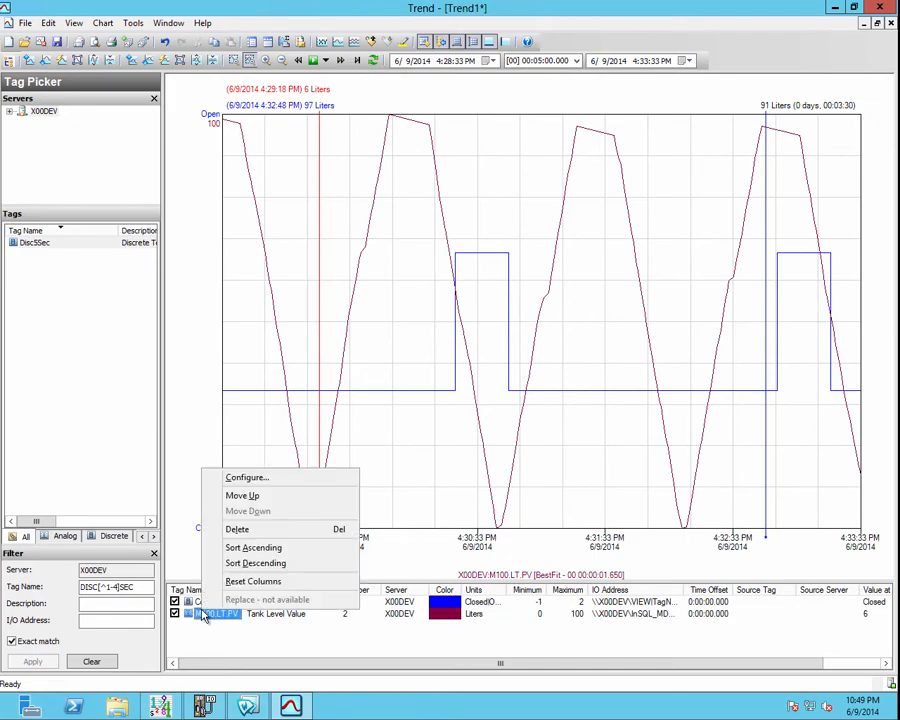
pyautogui.click(246, 478)
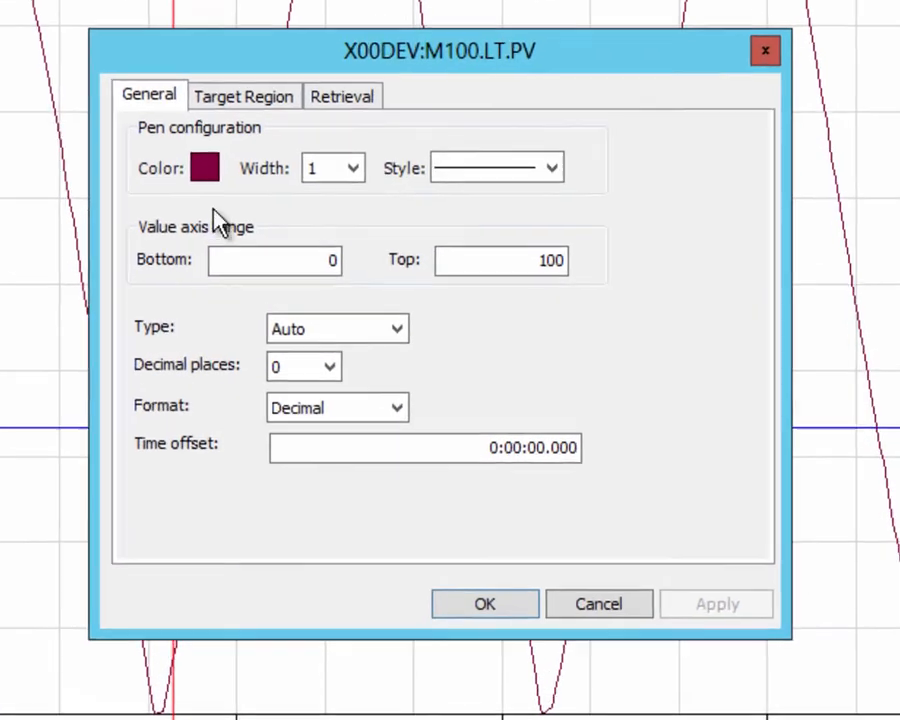
pyautogui.click(204, 168)
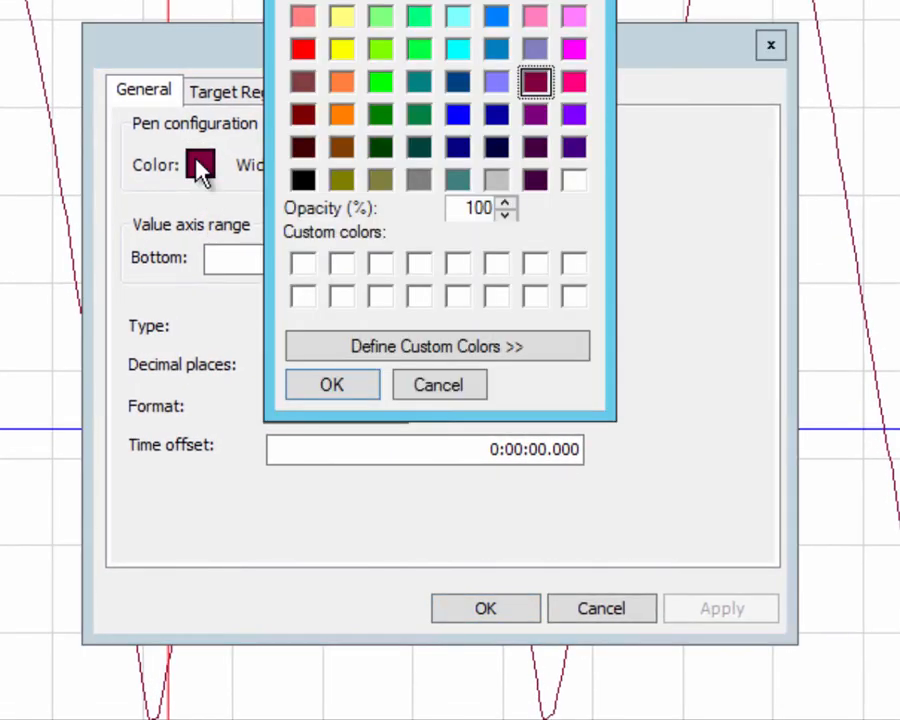
pyautogui.click(457, 390)
pyautogui.click(352, 165)
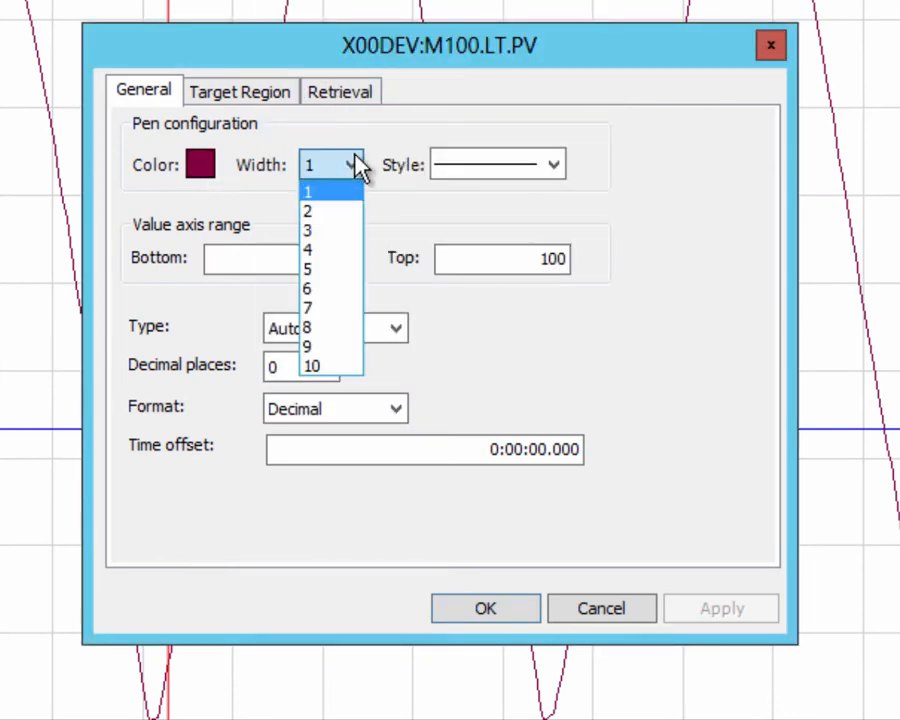
pyautogui.click(324, 268)
pyautogui.click(555, 166)
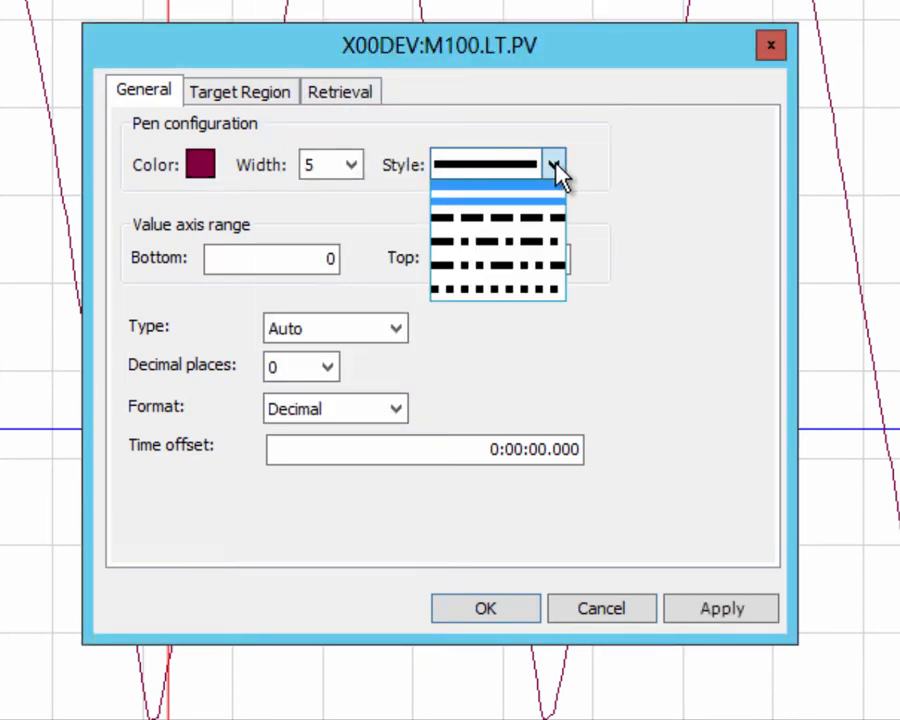
pyautogui.click(460, 190)
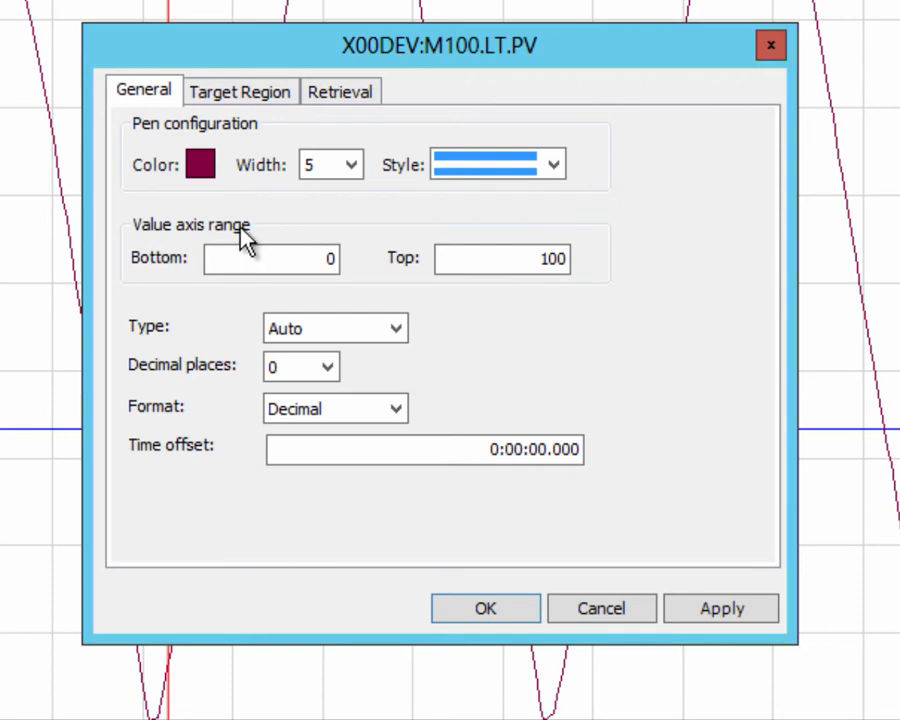
# Set the trend type of M100.LT.PV to Point and apply it
pyautogui.click(326, 260)
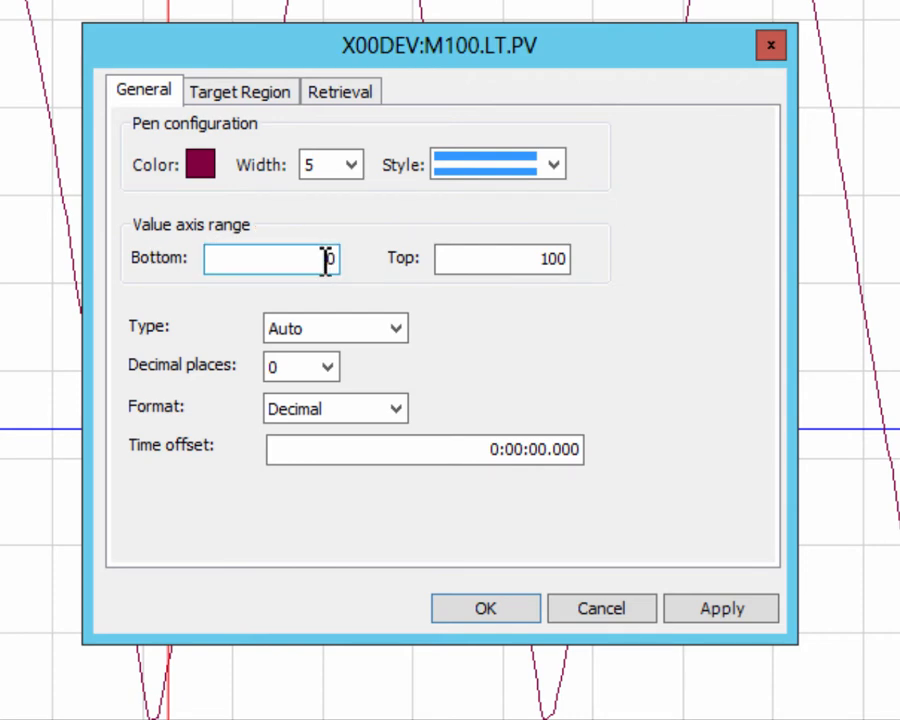
pyautogui.click(397, 320)
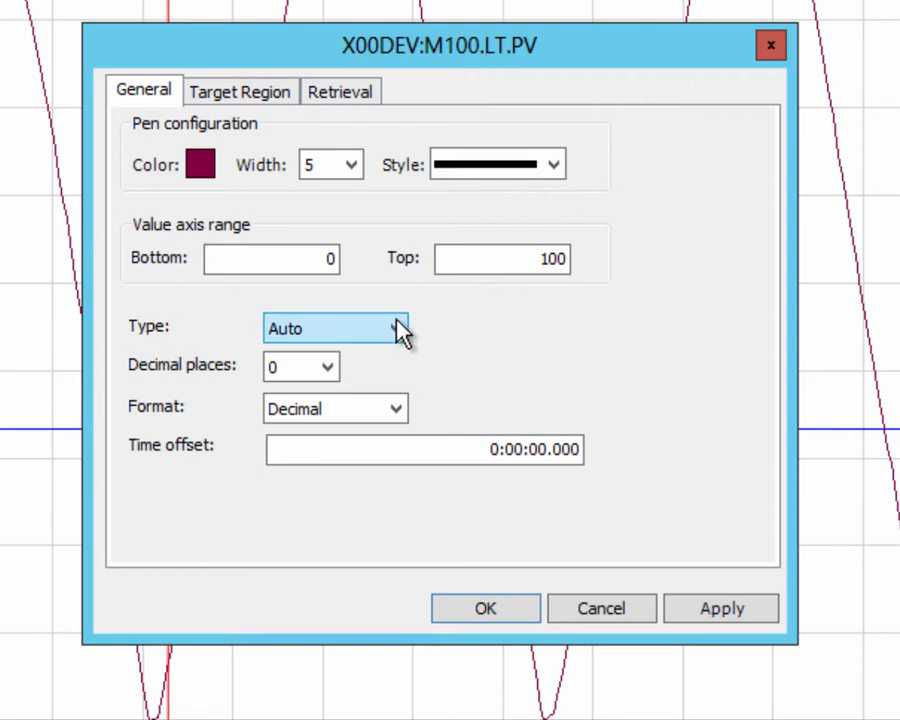
pyautogui.click(400, 330)
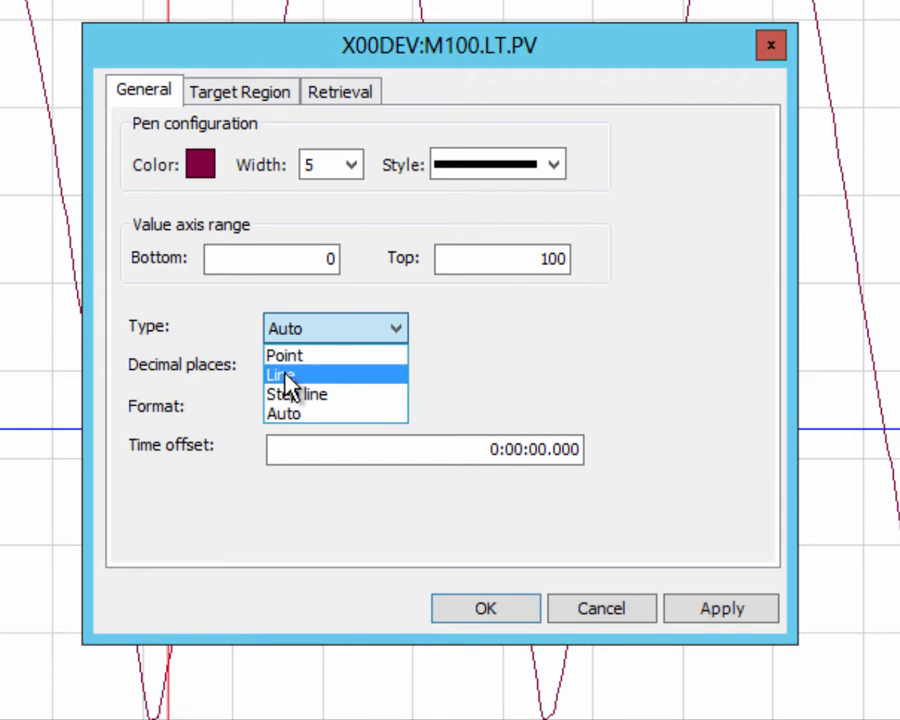
pyautogui.click(310, 358)
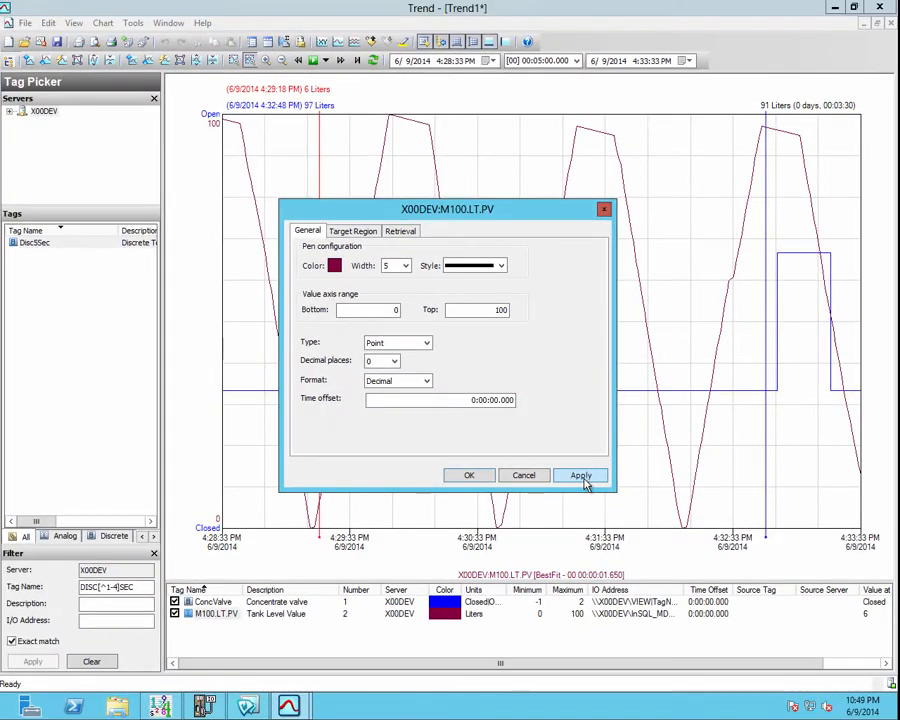
pyautogui.click(600, 488)
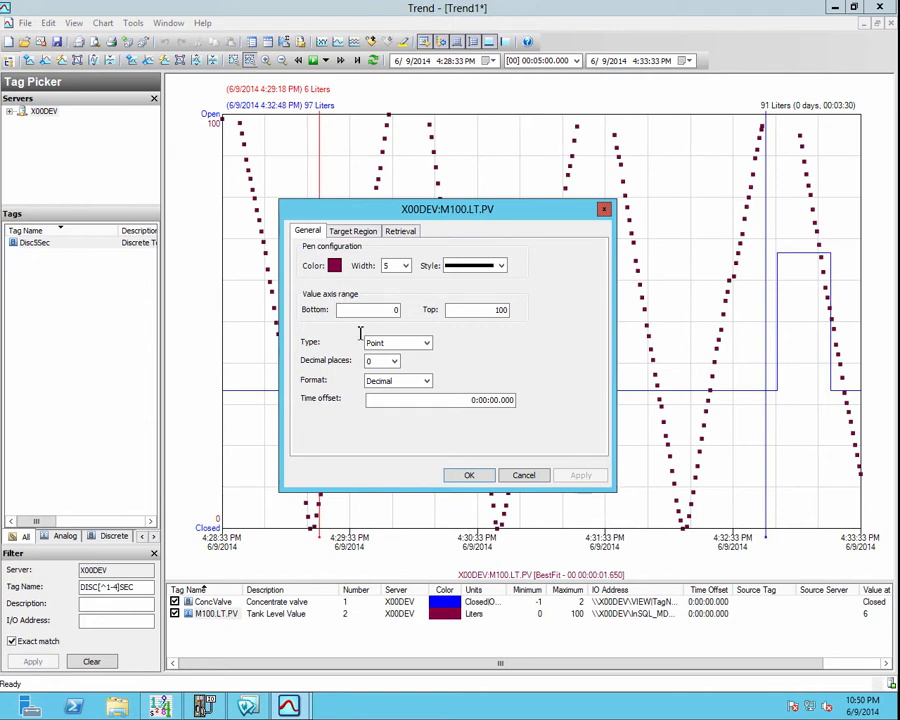
# Set M100.LT.PV to 2 decimal places, keep the Decimal format, and accept the tag configuration
pyautogui.click(395, 364)
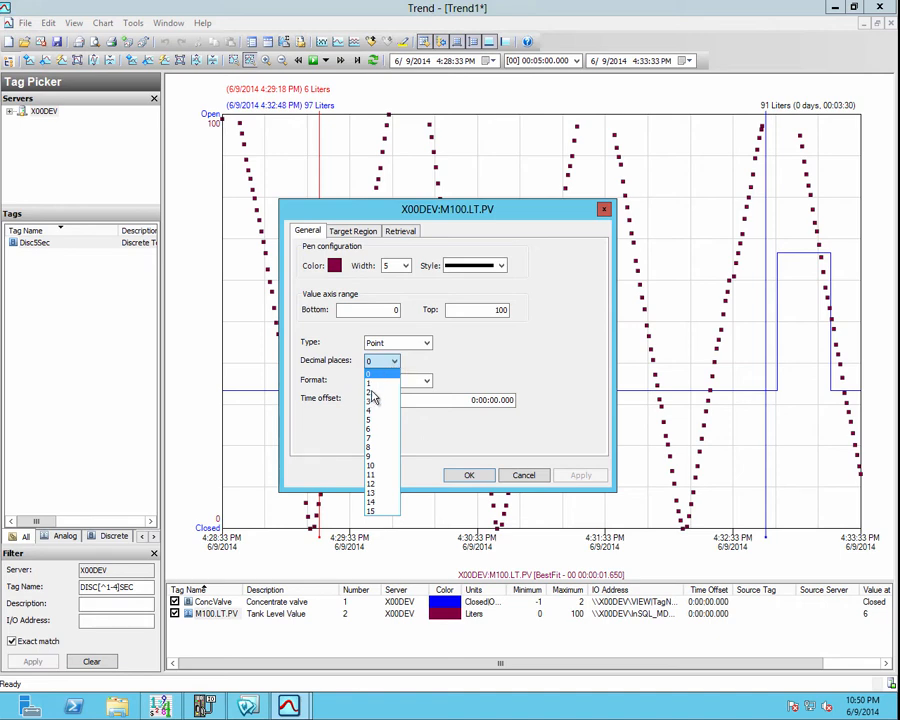
pyautogui.click(372, 392)
pyautogui.click(580, 475)
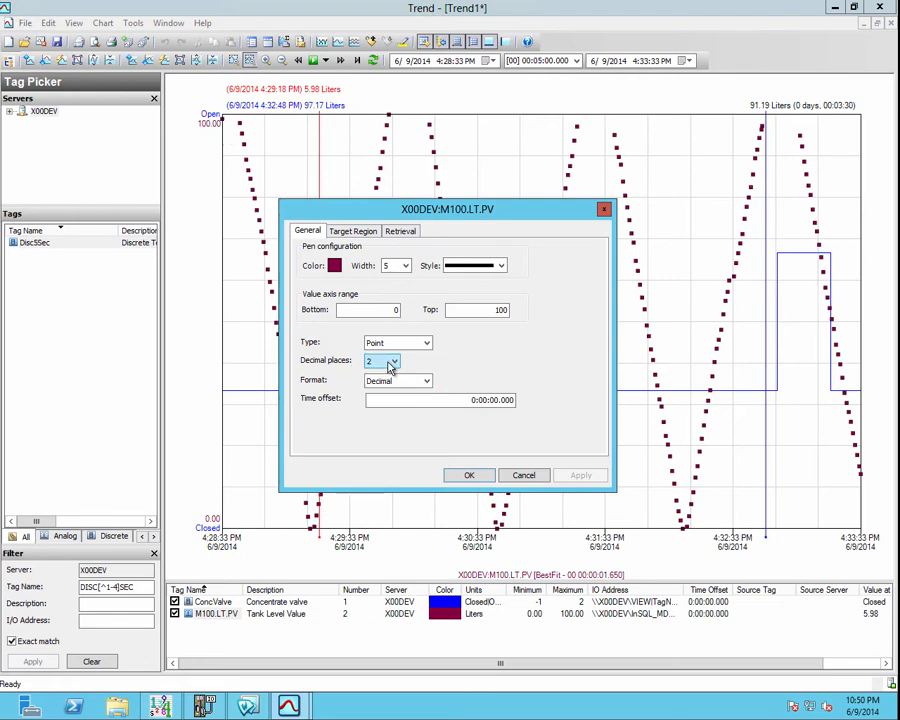
pyautogui.click(408, 386)
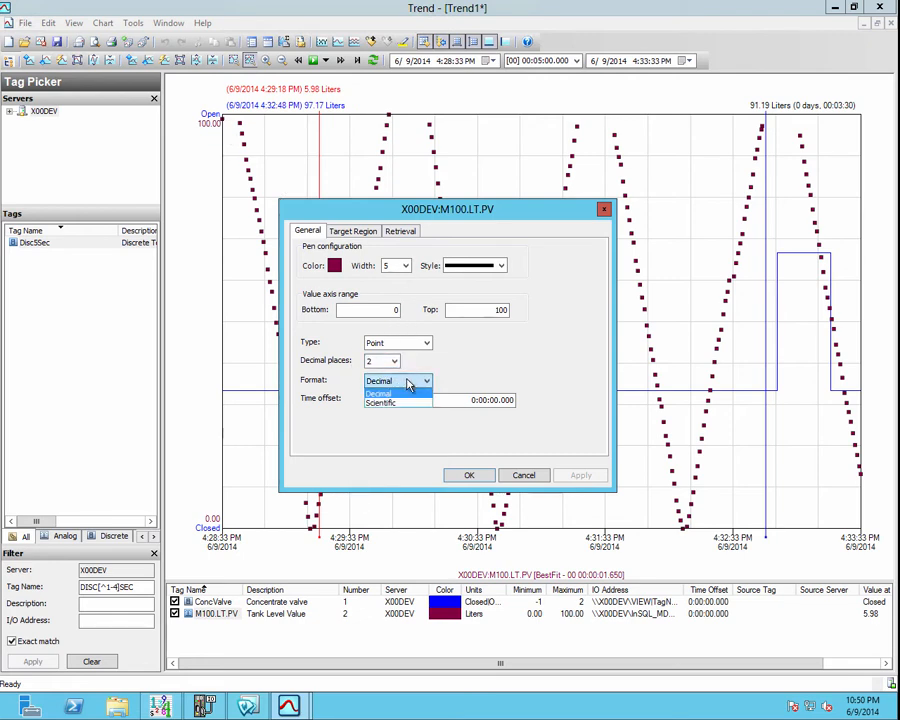
pyautogui.click(407, 382)
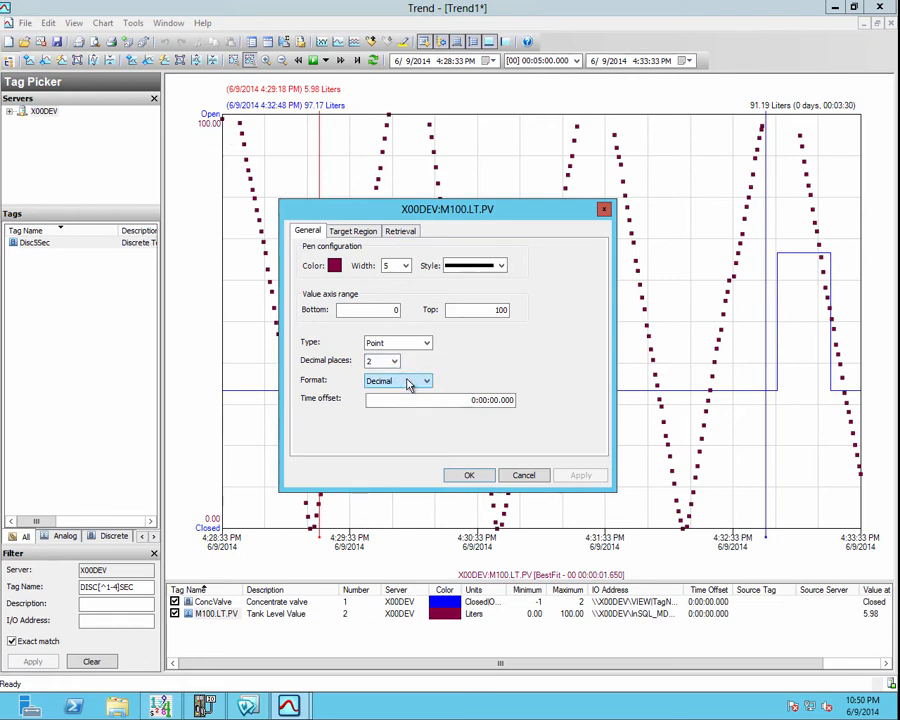
pyautogui.click(467, 477)
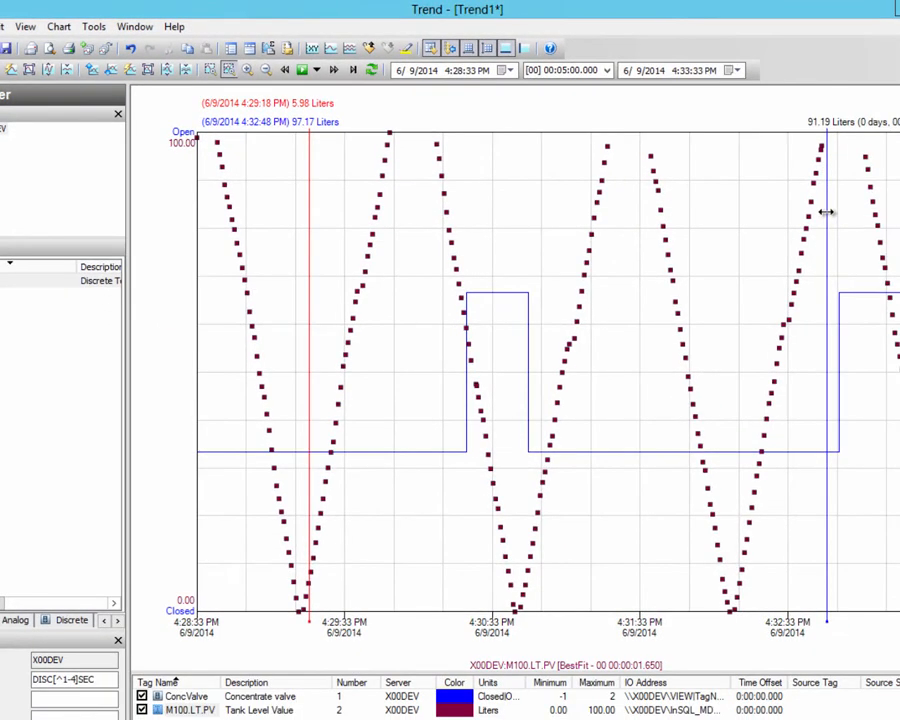
# Move the red time cursor to the peak at 4:29:51 PM and the blue one to the trough at 4:32:09 PM, and hide both cursors
pyautogui.moveTo(826, 209); pyautogui.dragTo(743, 231)
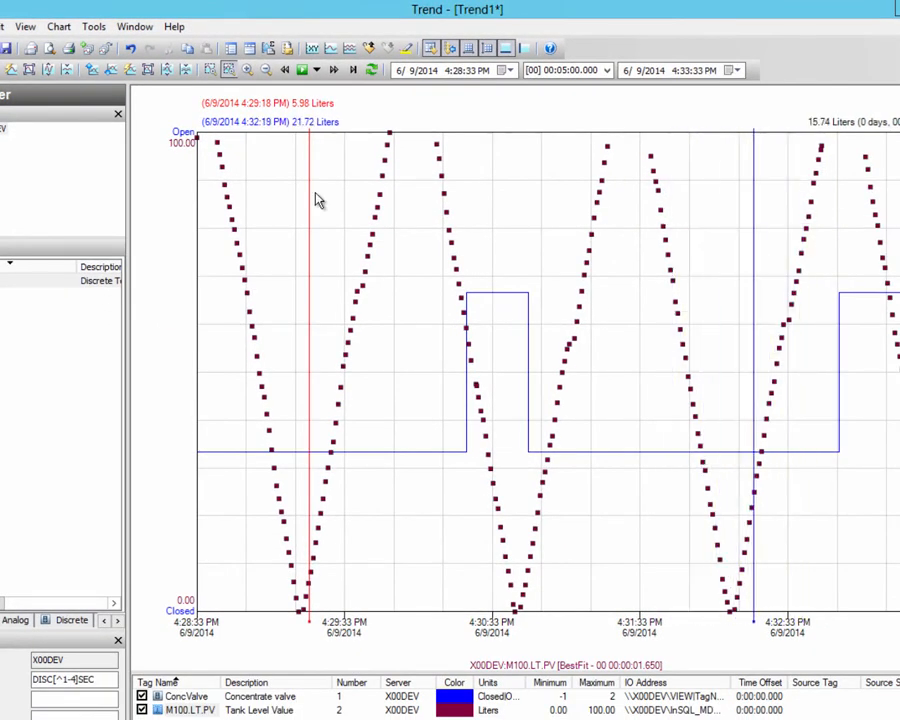
pyautogui.moveTo(311, 195)
pyautogui.mouseDown()
pyautogui.moveTo(448, 205)
pyautogui.moveTo(312, 213)
pyautogui.mouseUp()
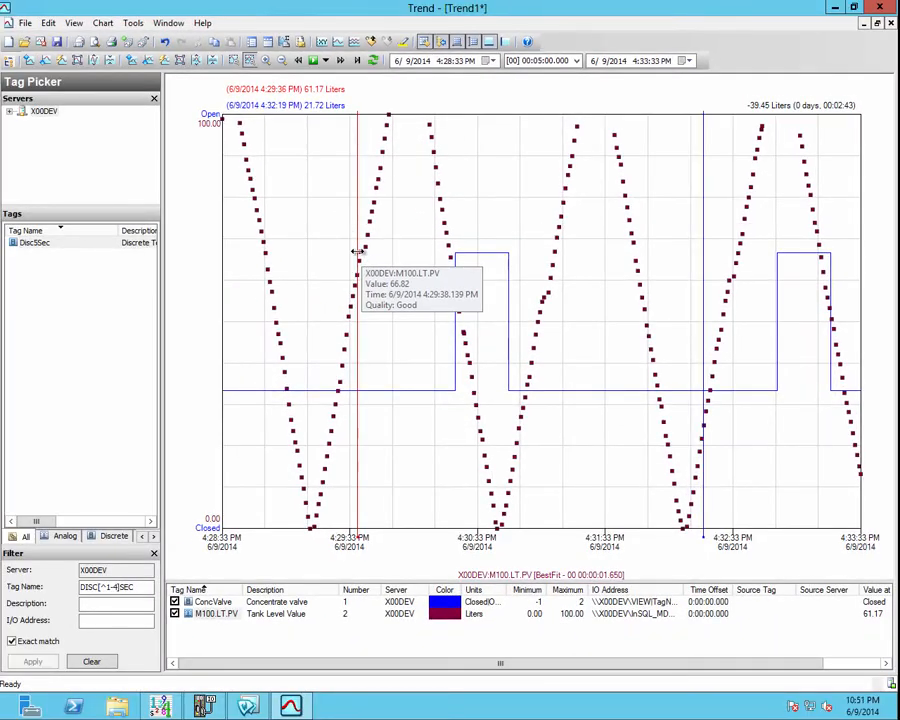
pyautogui.moveTo(360, 248); pyautogui.dragTo(396, 240)
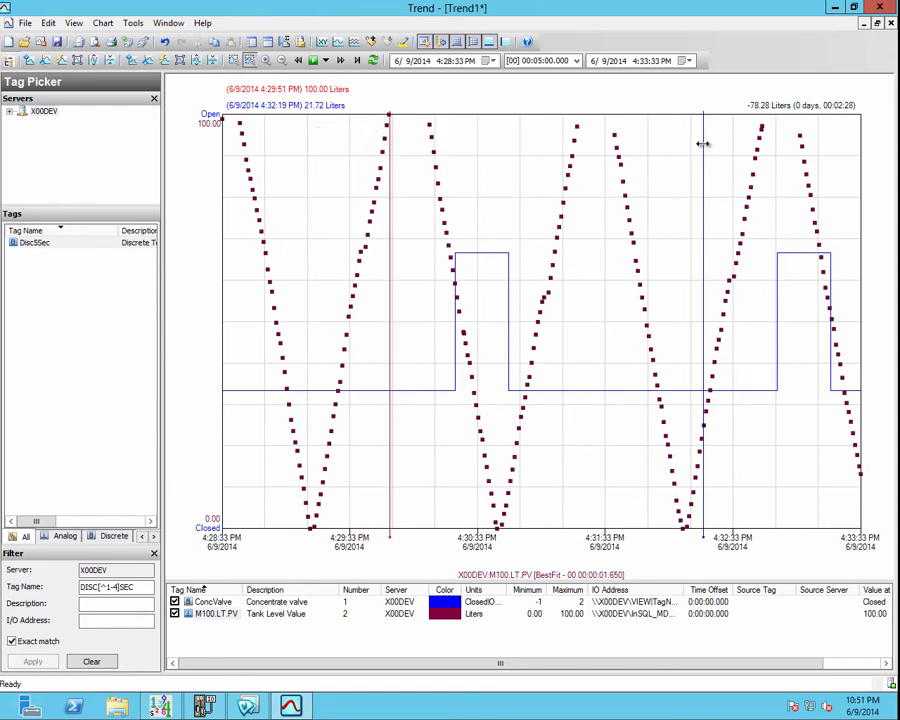
pyautogui.moveTo(703, 145); pyautogui.dragTo(683, 145)
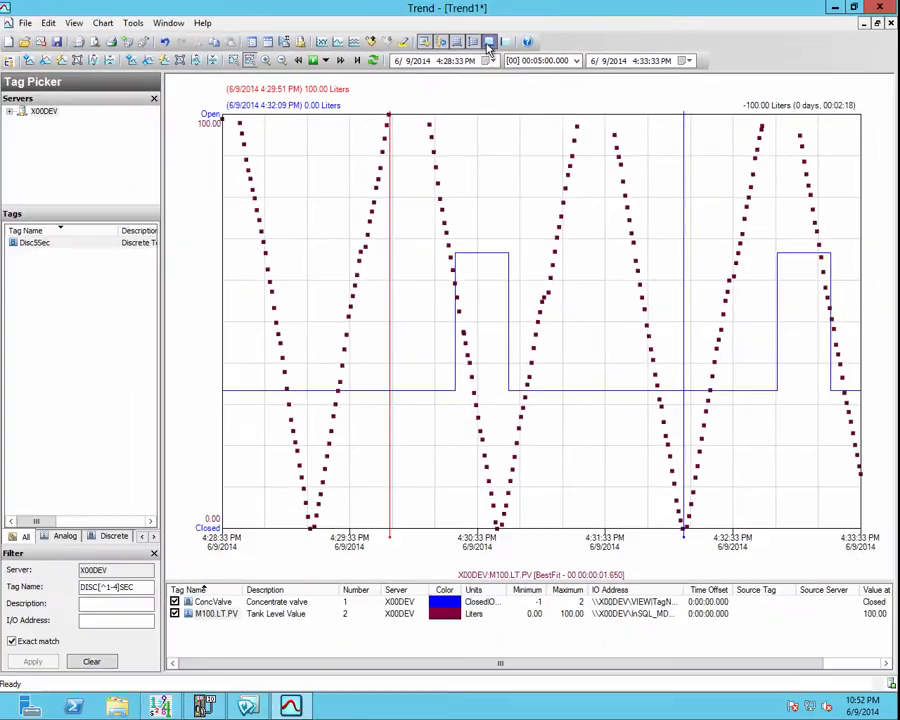
pyautogui.click(498, 120)
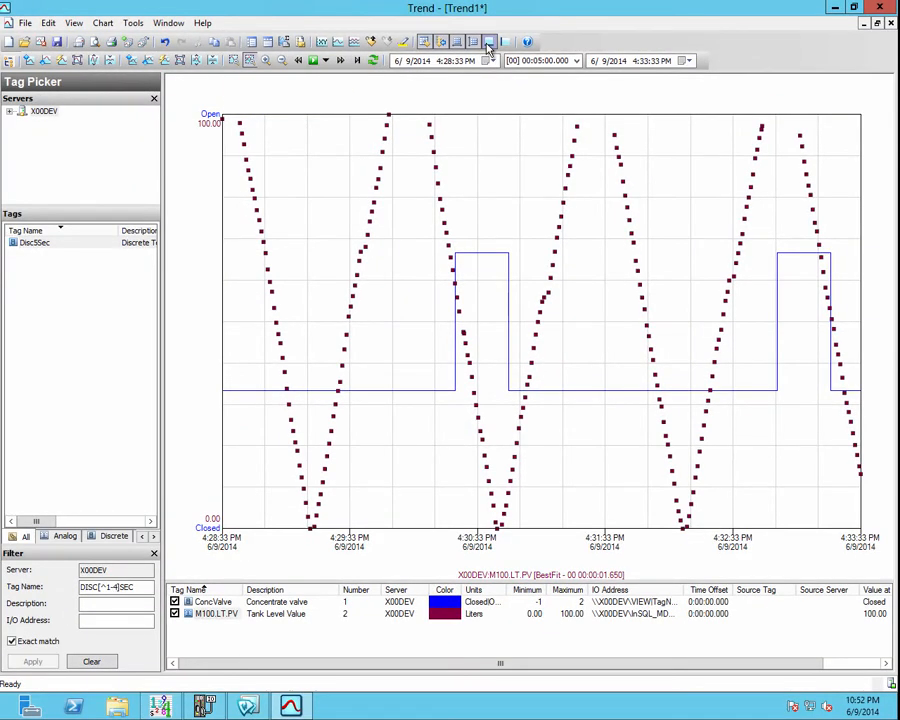
# Show the time and value axis cursors, and move the value axis cursors to 23.82 and 70.34 Liters
pyautogui.click(489, 43)
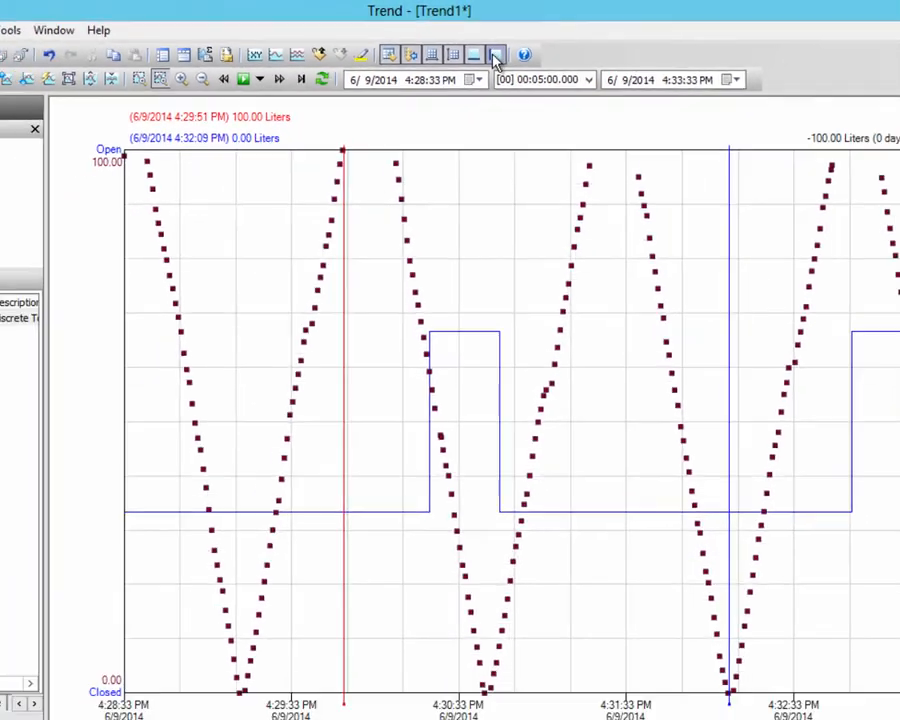
pyautogui.click(455, 108)
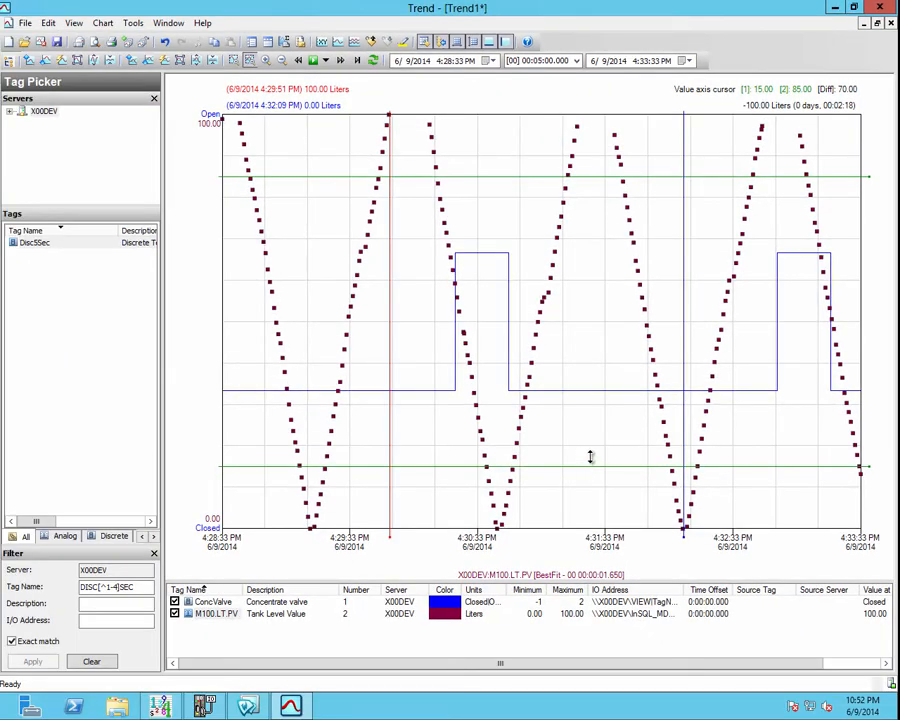
pyautogui.moveTo(590, 457); pyautogui.dragTo(615, 342)
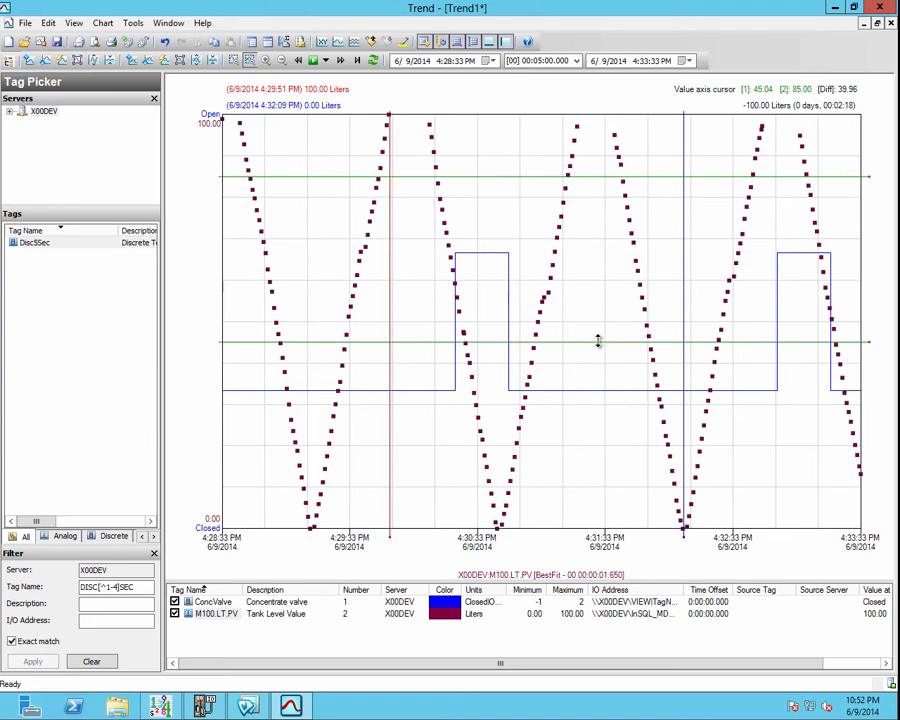
pyautogui.moveTo(599, 343); pyautogui.dragTo(617, 479)
pyautogui.moveTo(540, 177); pyautogui.dragTo(536, 231)
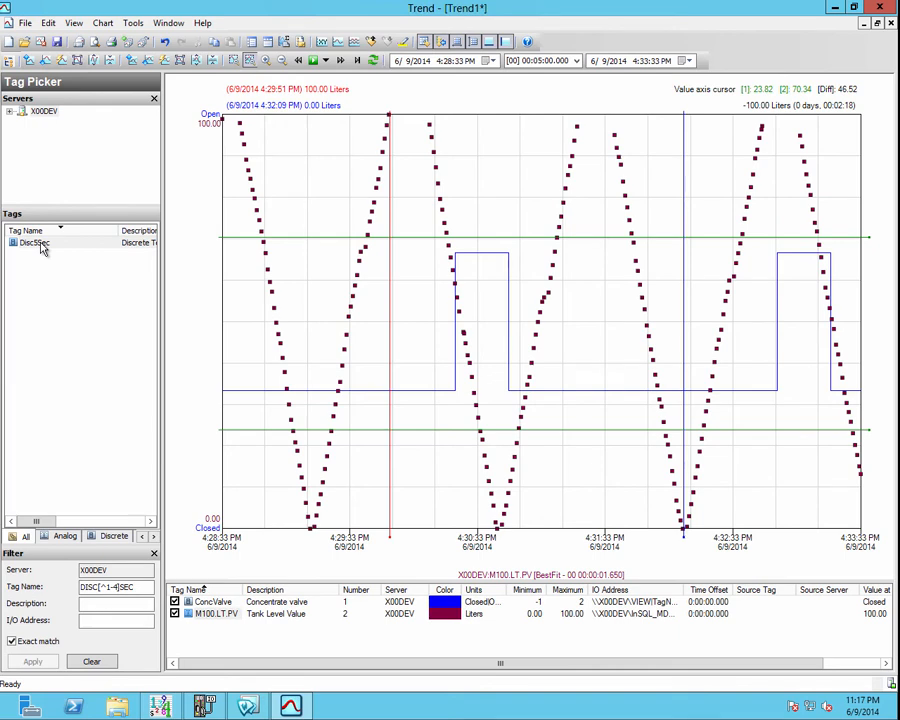
# Add the Disc5Sec tag to the trend and turn on highlighting of the current tag
pyautogui.doubleClick(40, 244)
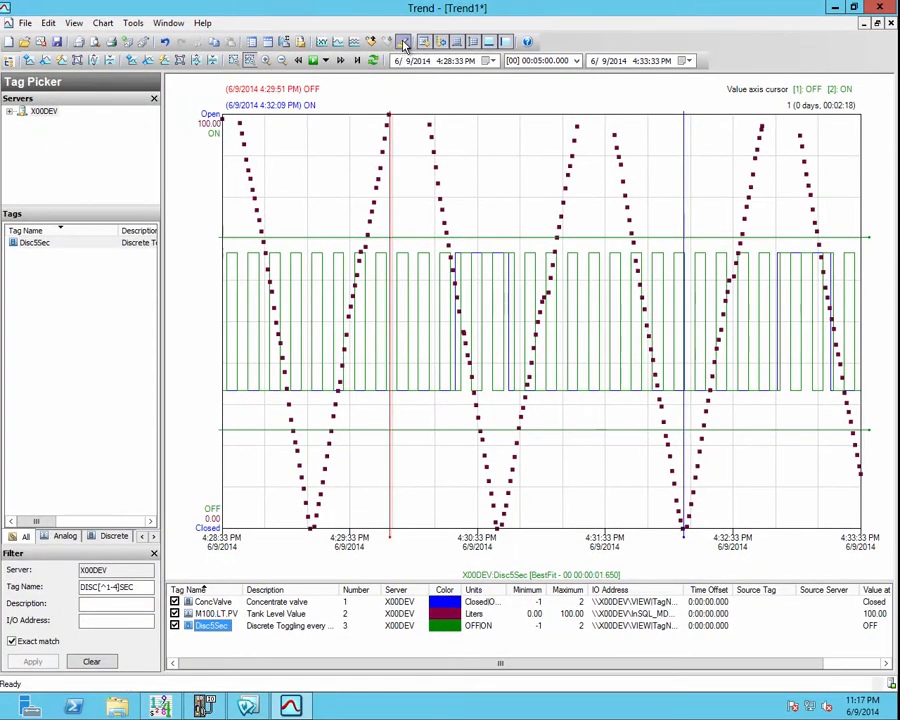
pyautogui.click(404, 44)
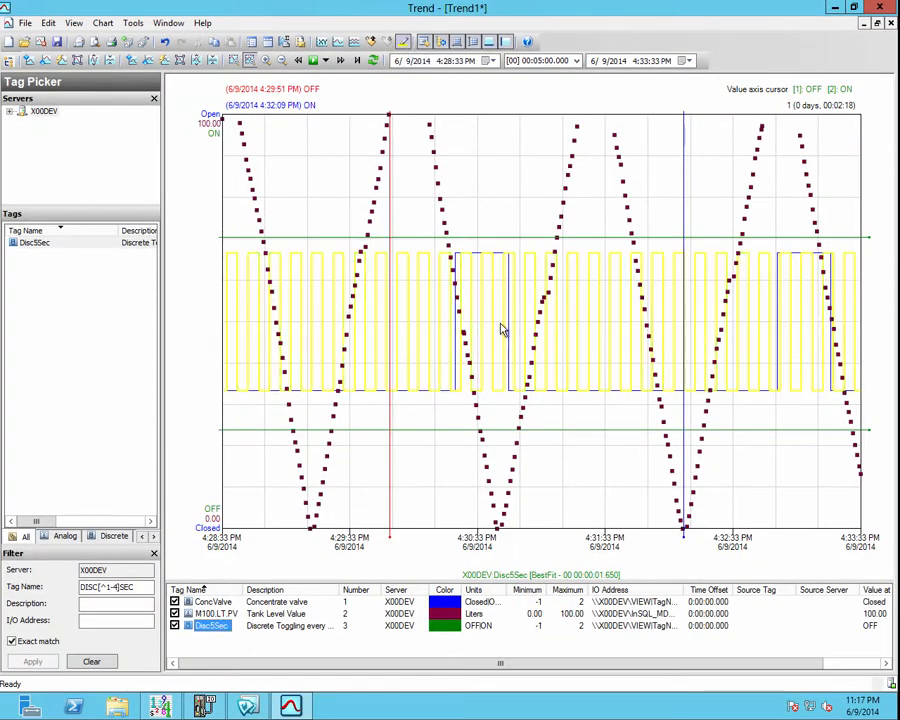
# Highlight M100.LT.PV and Disc5Sec in turn in the tag list, ending with ConcValve as the current tag
pyautogui.click(212, 613)
pyautogui.click(212, 626)
pyautogui.click(212, 613)
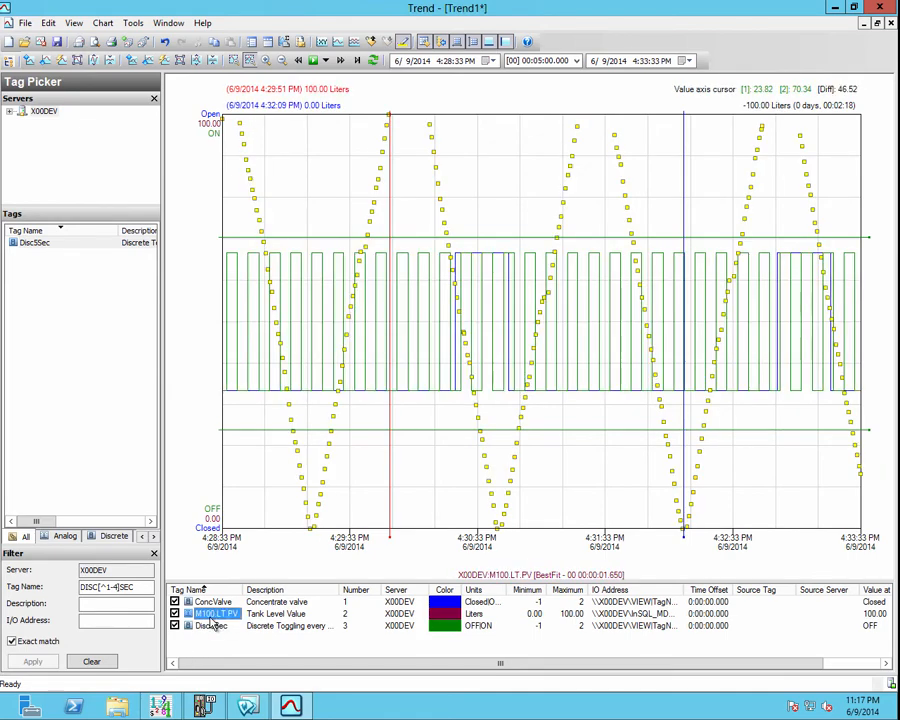
pyautogui.click(211, 602)
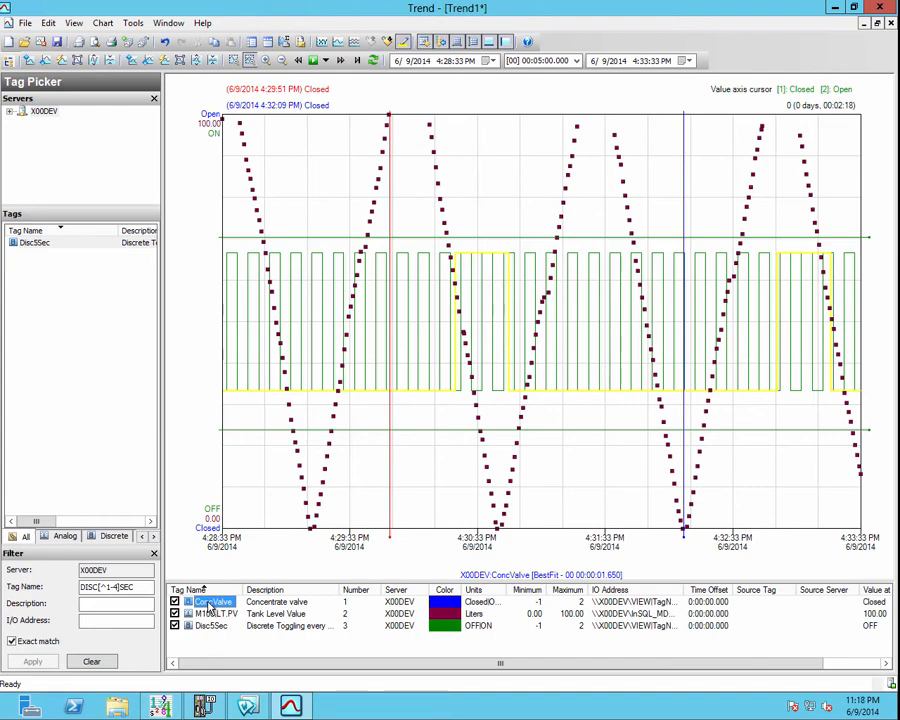
# Hide the tag list and tag picker, and remove the horizontal and vertical grid lines from the chart
pyautogui.click(424, 42)
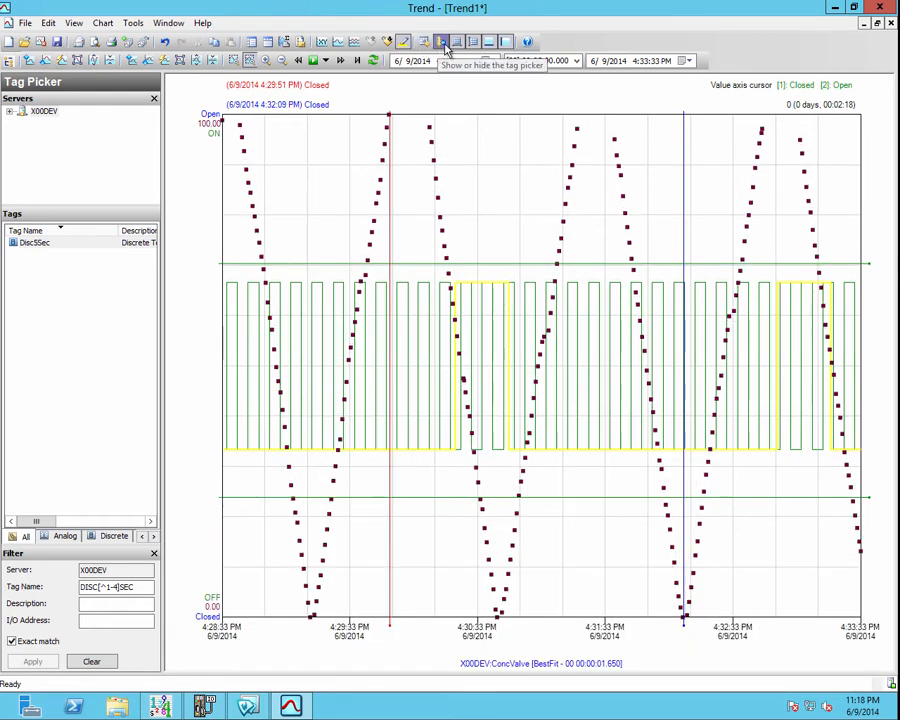
pyautogui.click(446, 47)
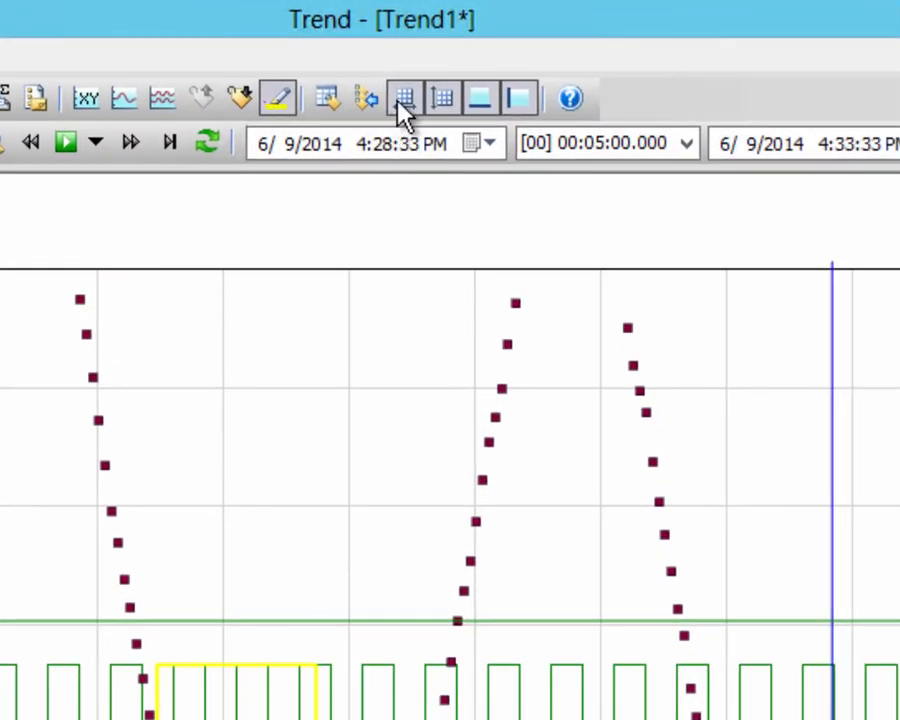
pyautogui.click(398, 103)
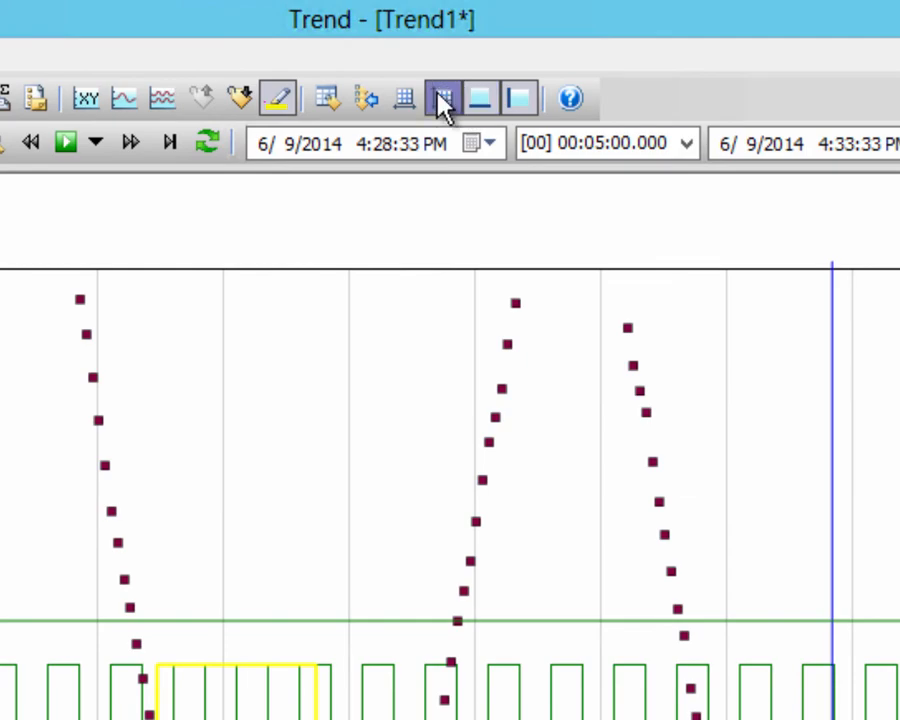
pyautogui.click(444, 102)
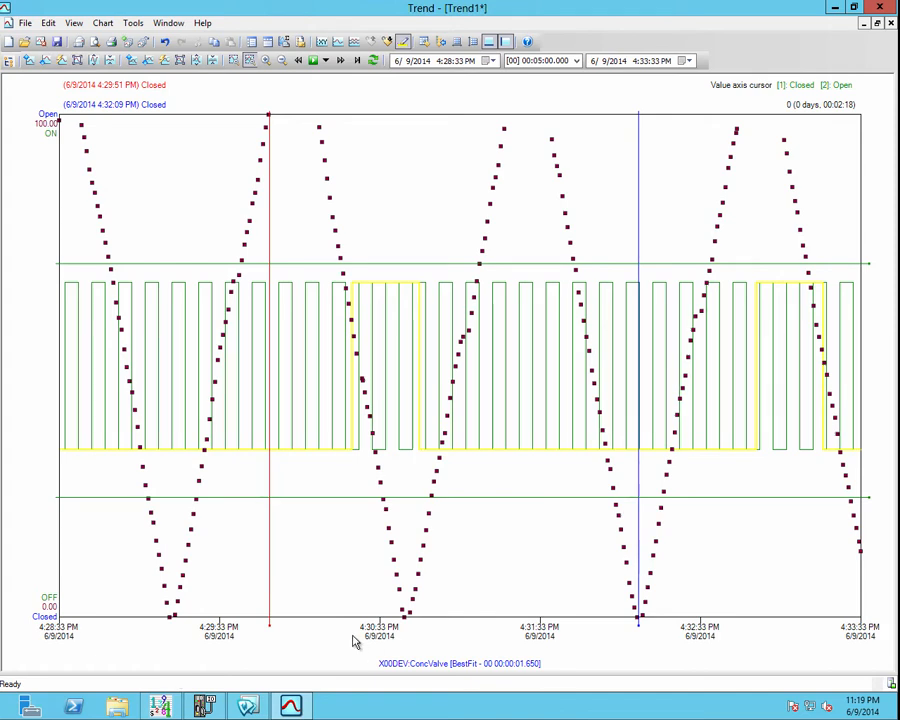
# Cycle the current tag forward through M100.LT.PV to Disc5Sec and back to ConcValve without using the tag list
pyautogui.click(388, 44)
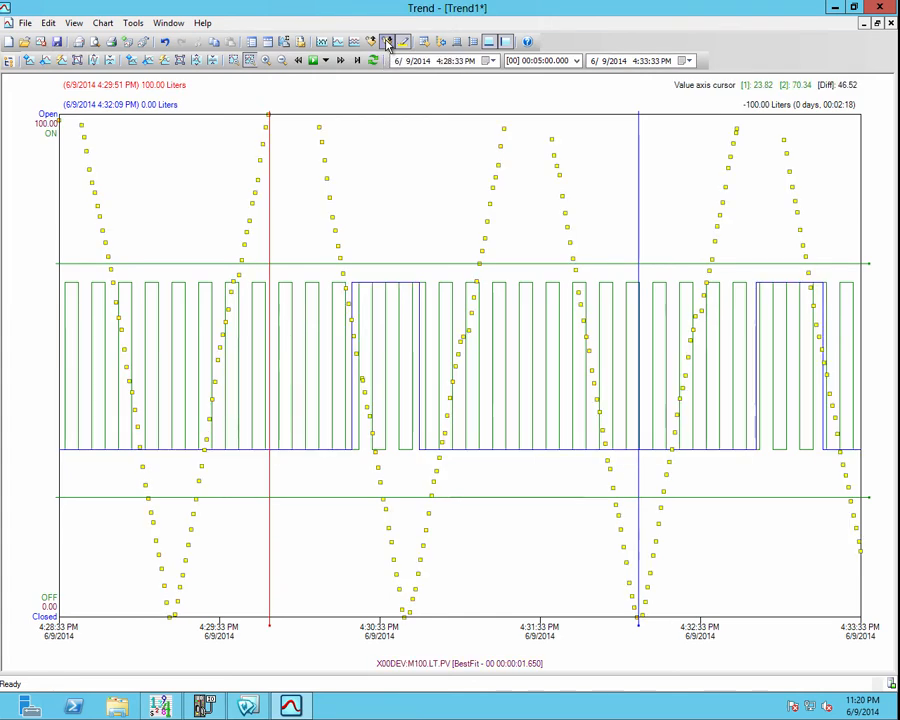
pyautogui.click(388, 44)
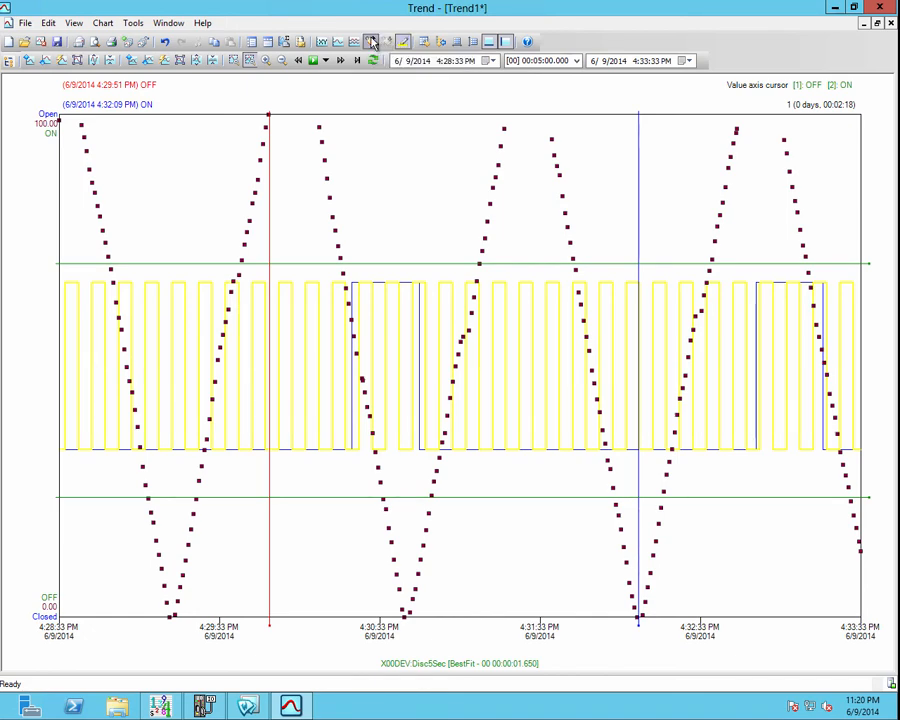
pyautogui.click(371, 41)
pyautogui.click(371, 41)
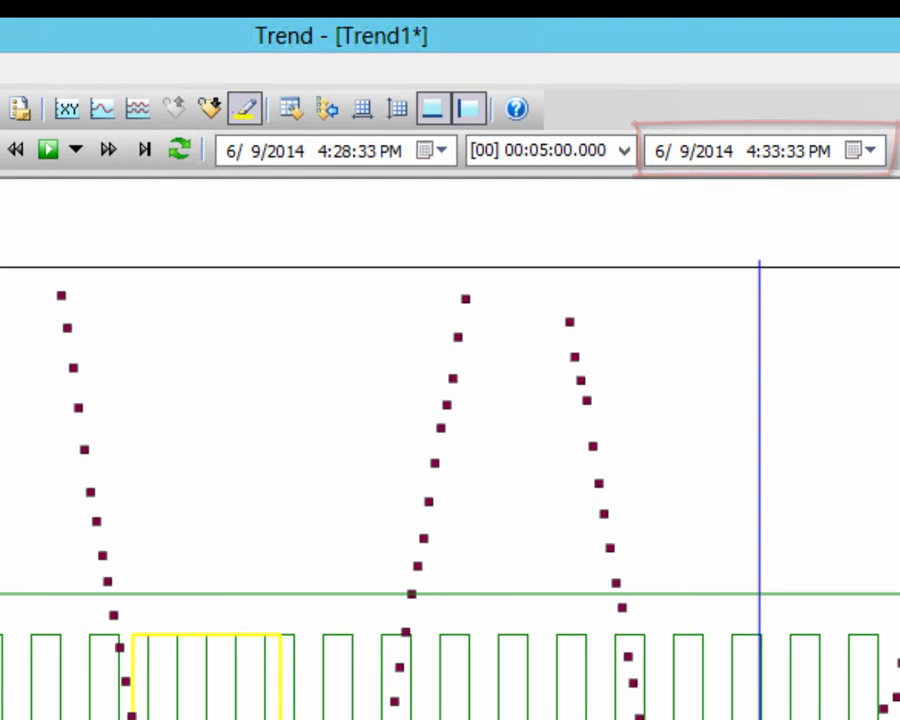
# Set the trend duration to 10 minutes and its start time to 5:23:33 PM
pyautogui.click(624, 152)
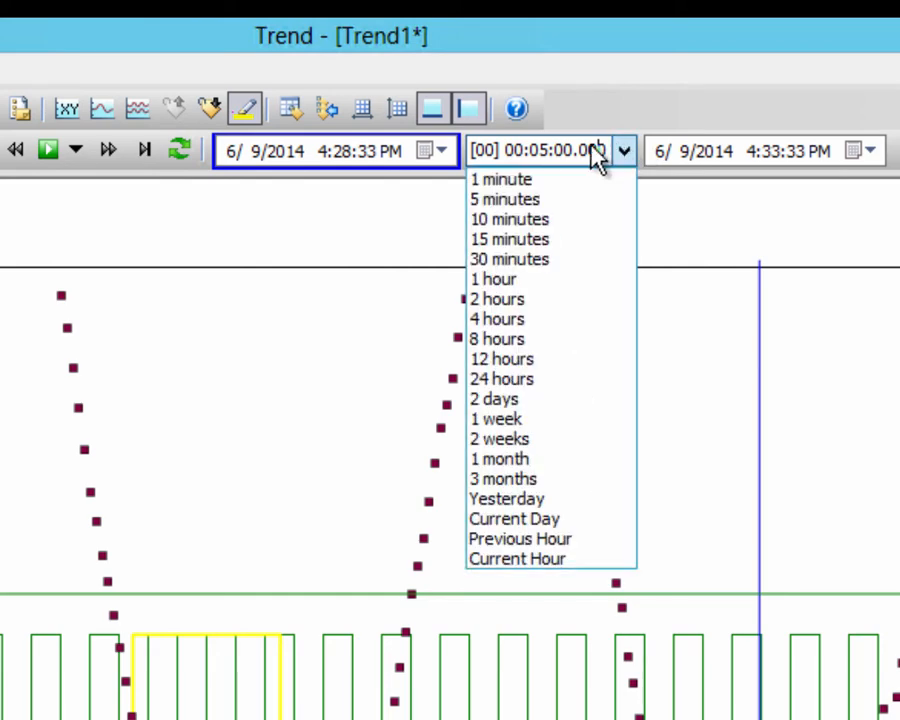
pyautogui.click(537, 219)
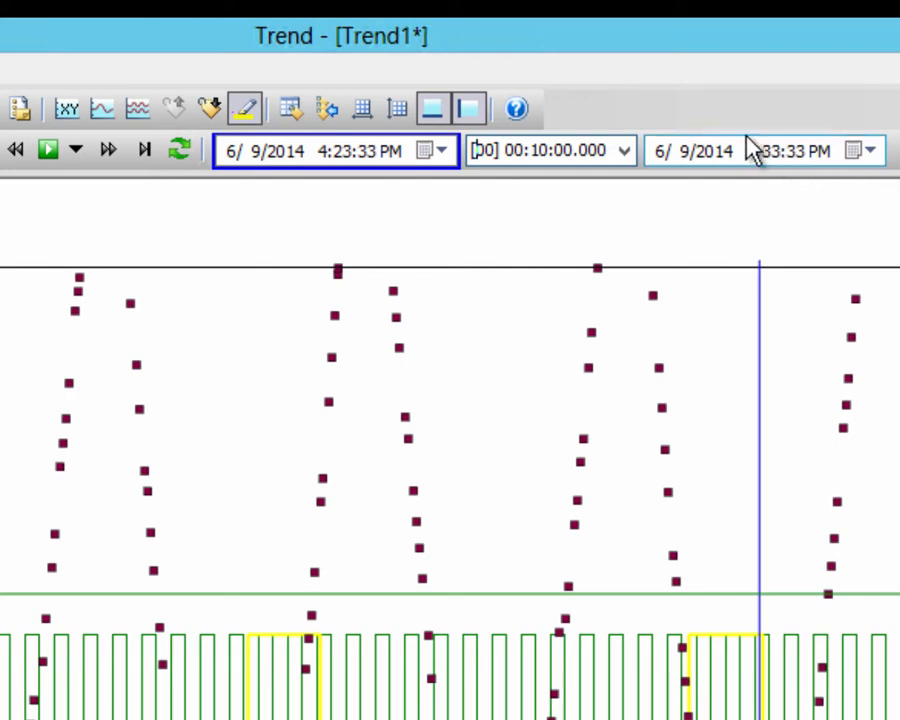
pyautogui.click(330, 158)
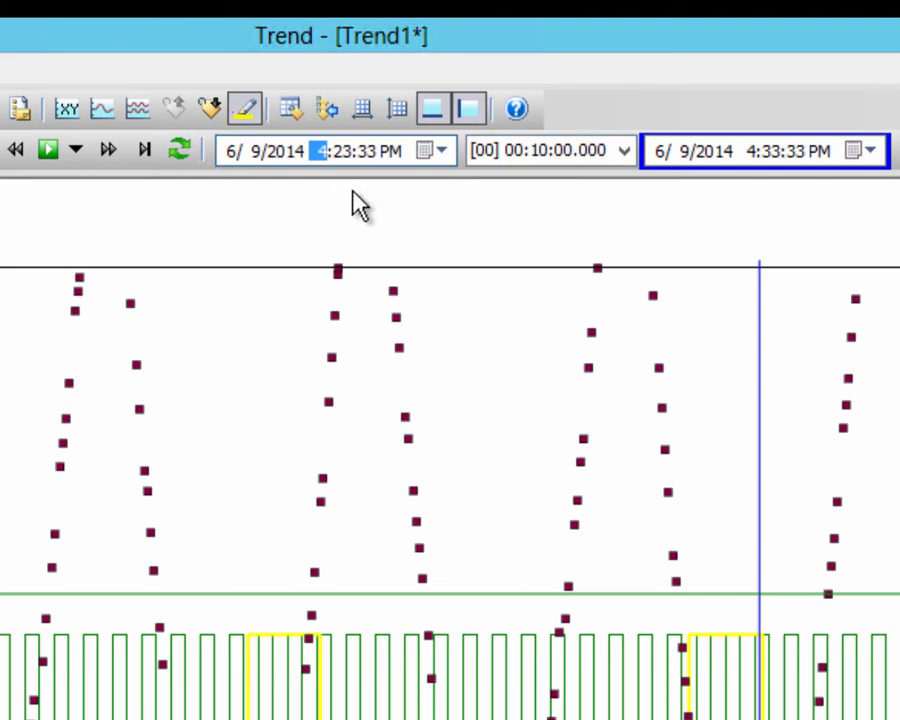
pyautogui.press('Up')
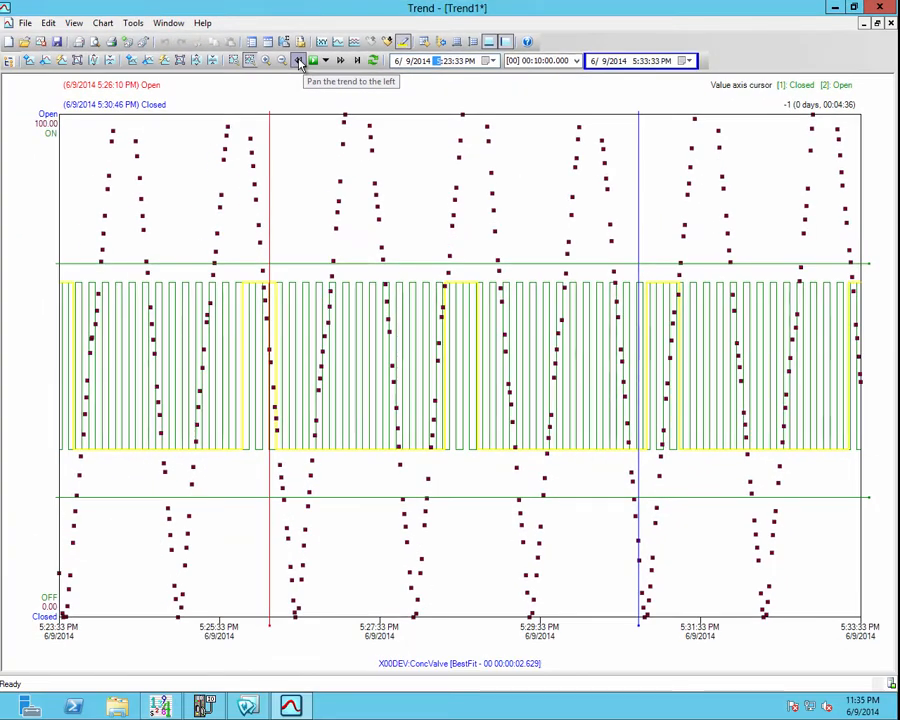
# Pan the trend back in time to start at 5:01:03 PM, and return it to the 5:23:33 PM start
pyautogui.click(299, 62)
pyautogui.click(299, 62)
pyautogui.click(299, 62)
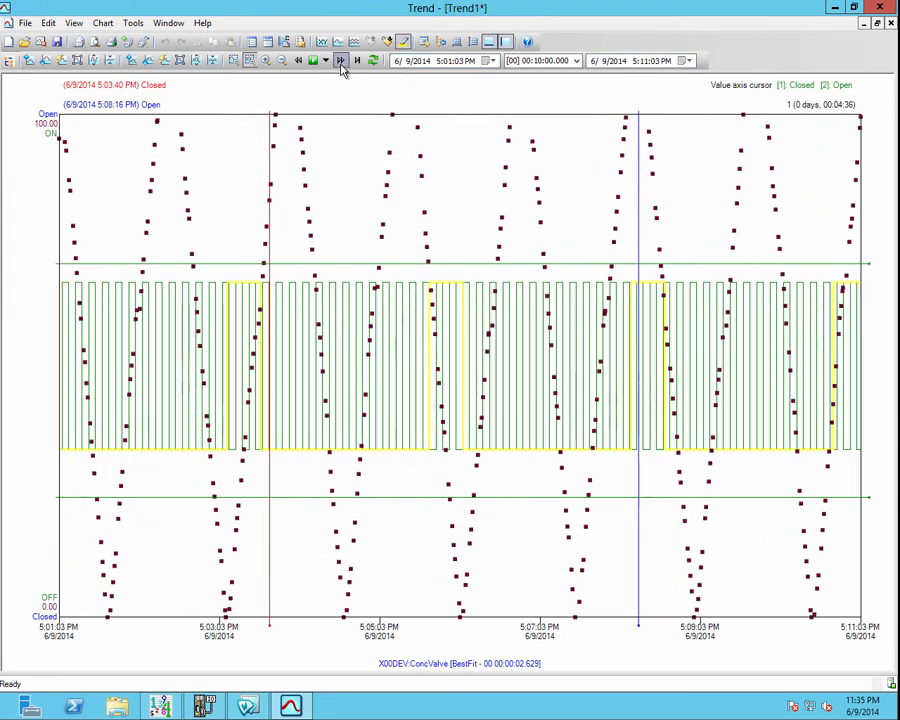
pyautogui.click(341, 62)
pyautogui.click(341, 62)
pyautogui.click(341, 62)
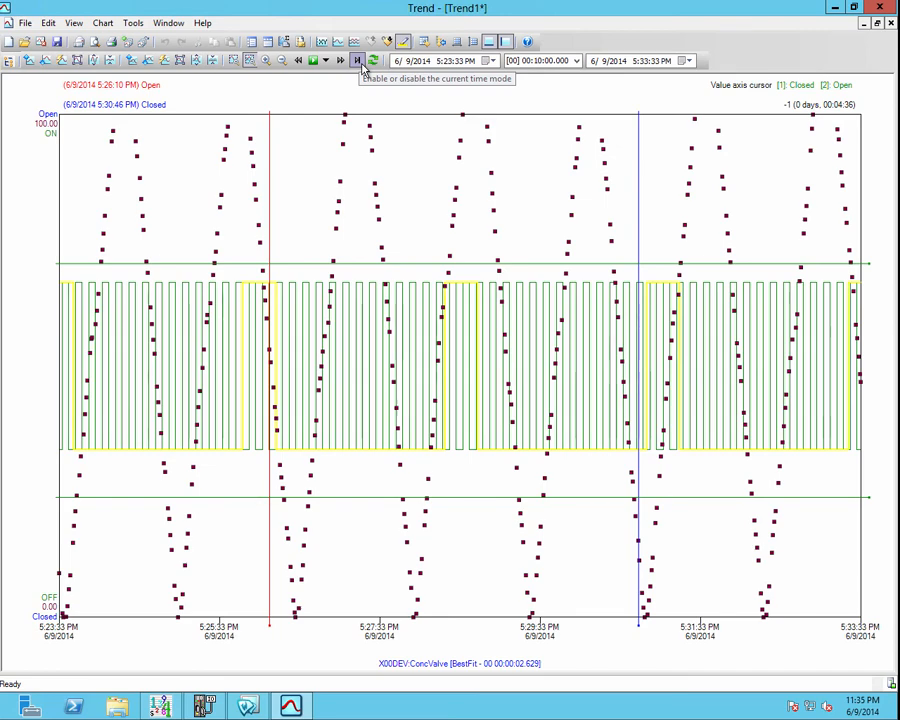
# Bring the trend to the current time, and set its start time to 8:25:44 AM
pyautogui.click(362, 64)
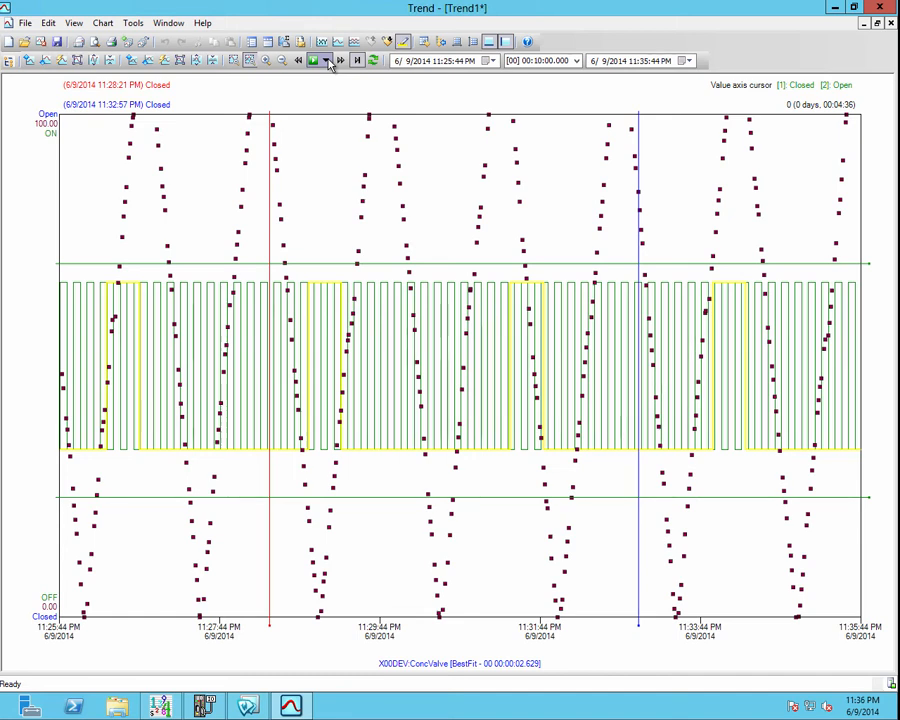
pyautogui.click(439, 62)
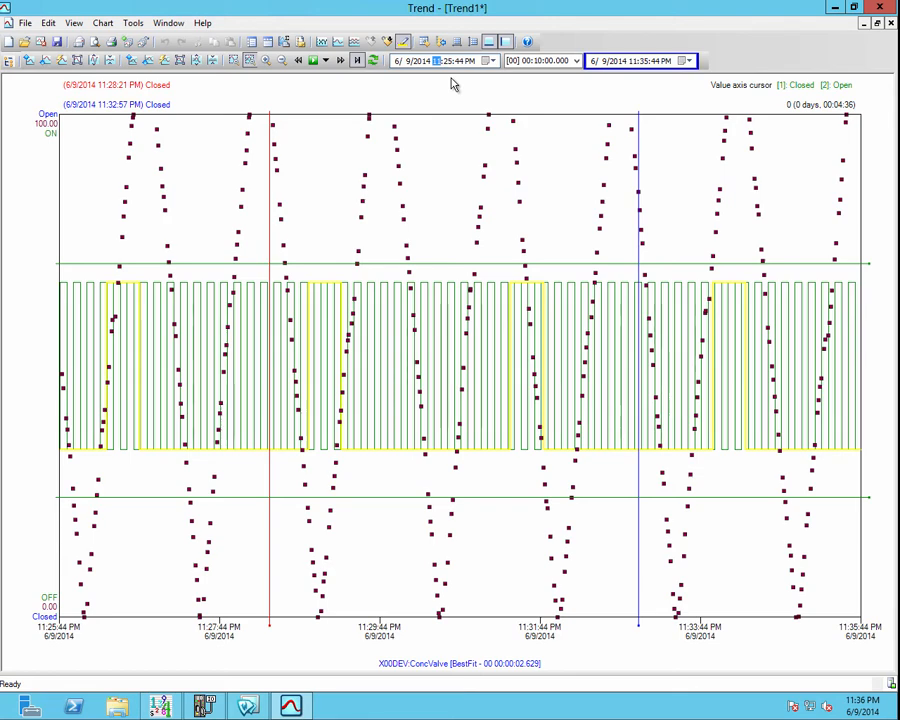
pyautogui.write('8')
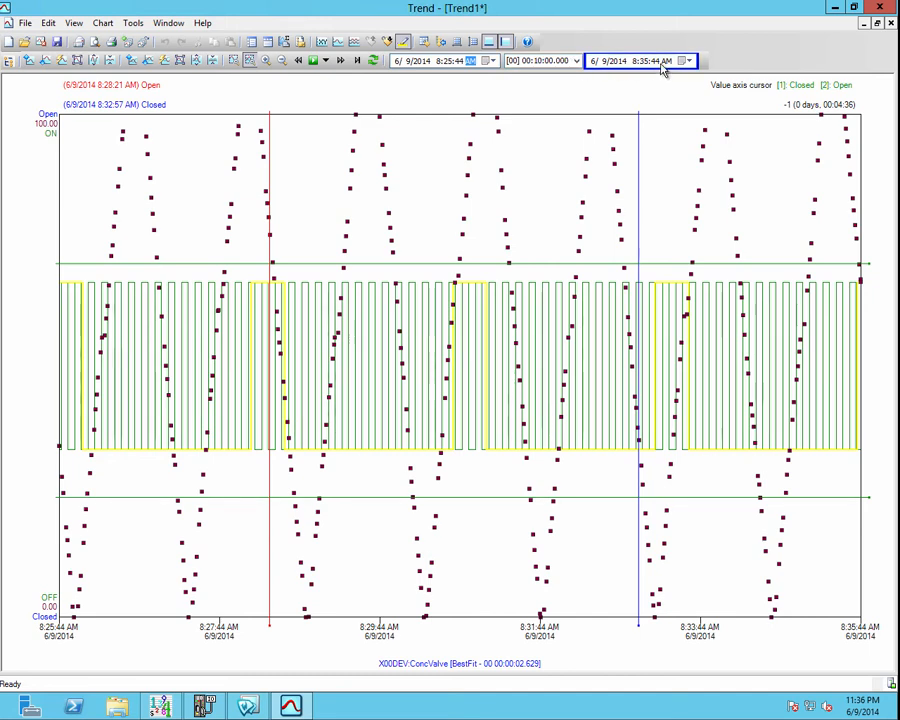
# Replay the historical data from the chosen period, raise the playback speed to 8x, and stop the replay
pyautogui.click(313, 61)
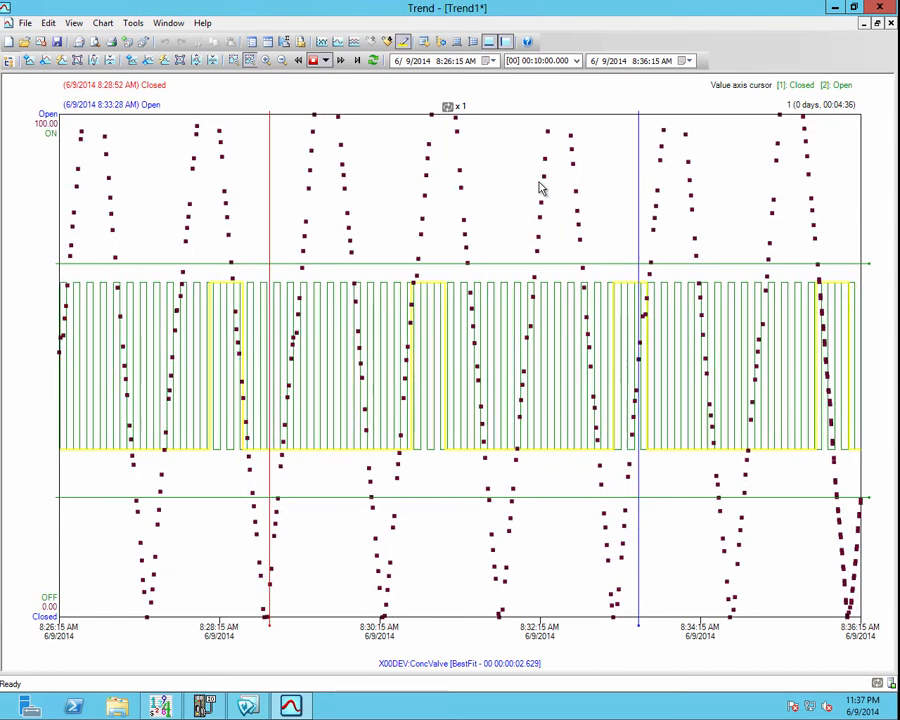
pyautogui.click(325, 61)
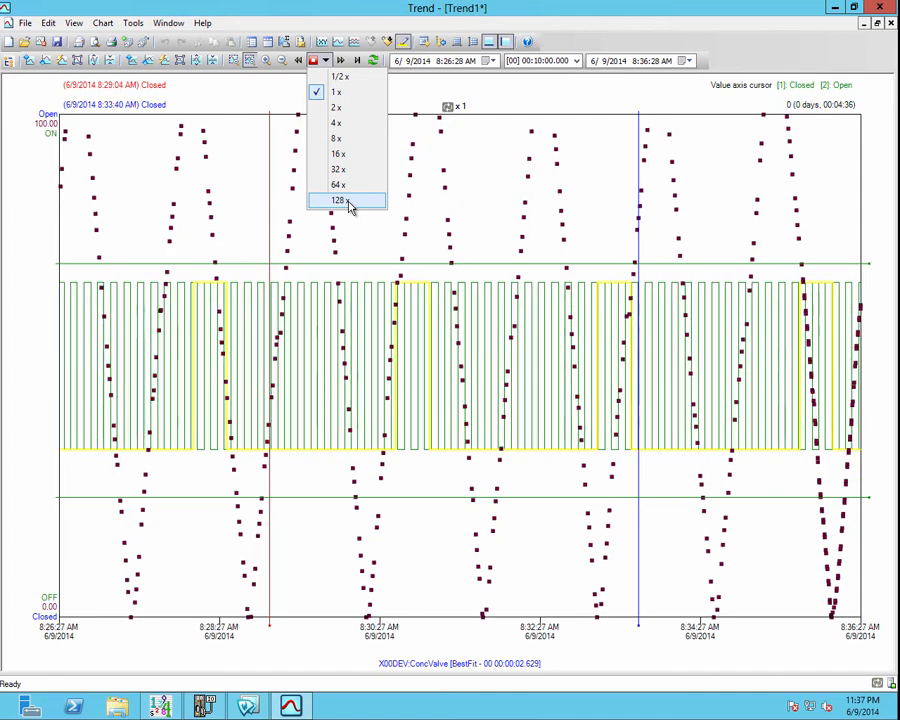
pyautogui.click(338, 142)
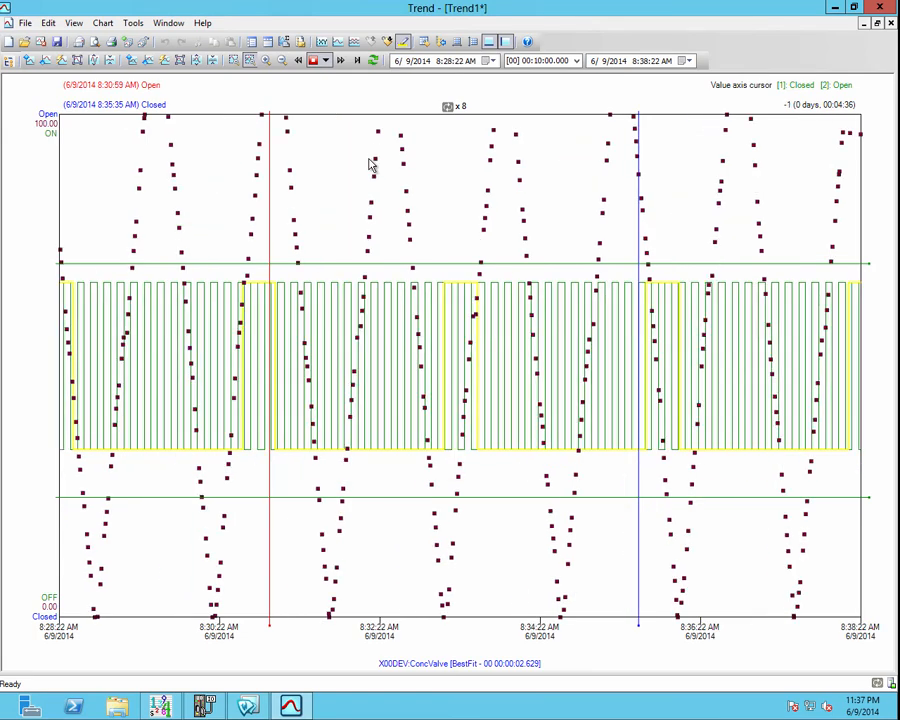
pyautogui.click(316, 64)
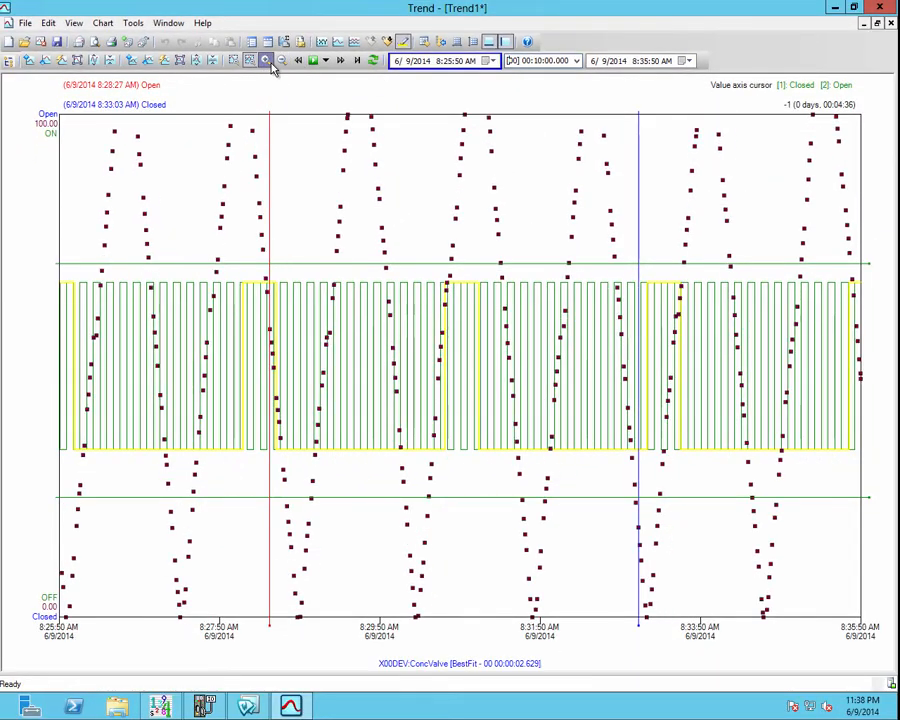
# Zoom the trend in to a duration of about 58 seconds and back out to about 3 minutes 43 seconds
pyautogui.click(267, 61)
pyautogui.click(267, 61)
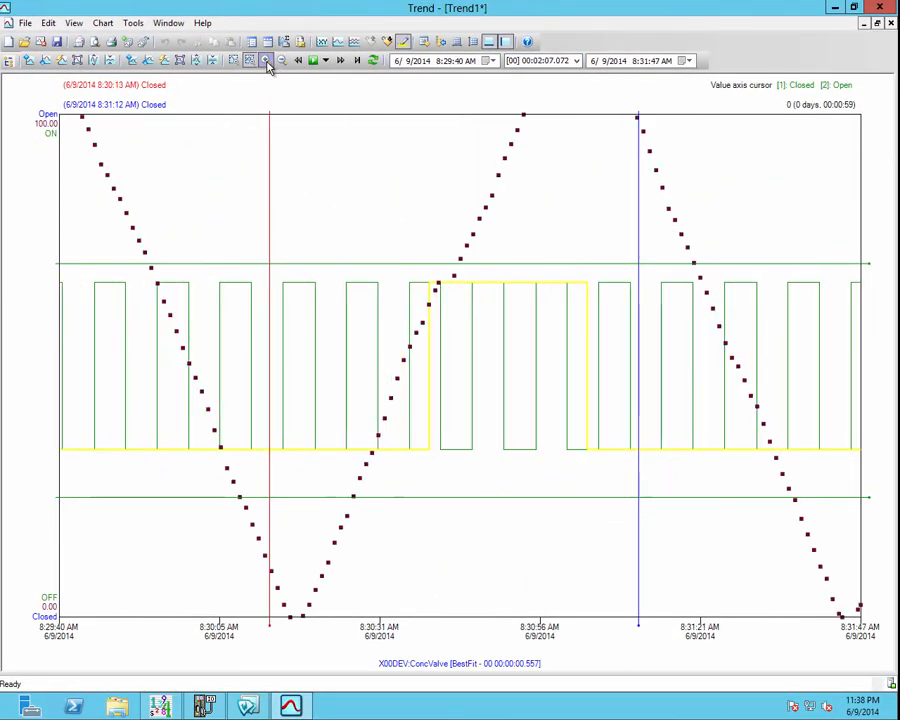
pyautogui.click(267, 61)
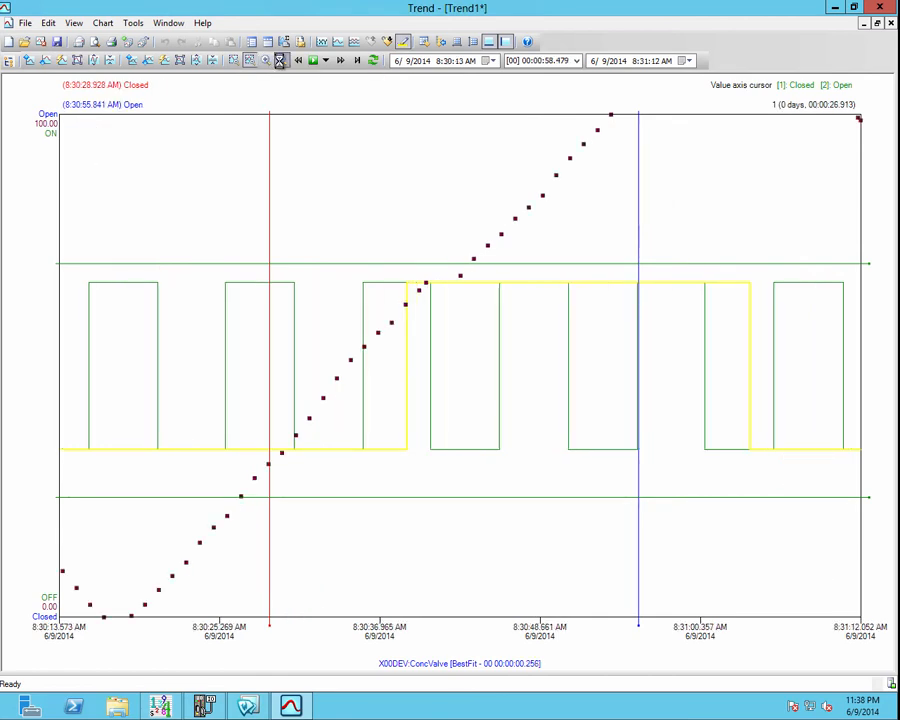
pyautogui.click(281, 61)
pyautogui.click(281, 61)
pyautogui.click(281, 61)
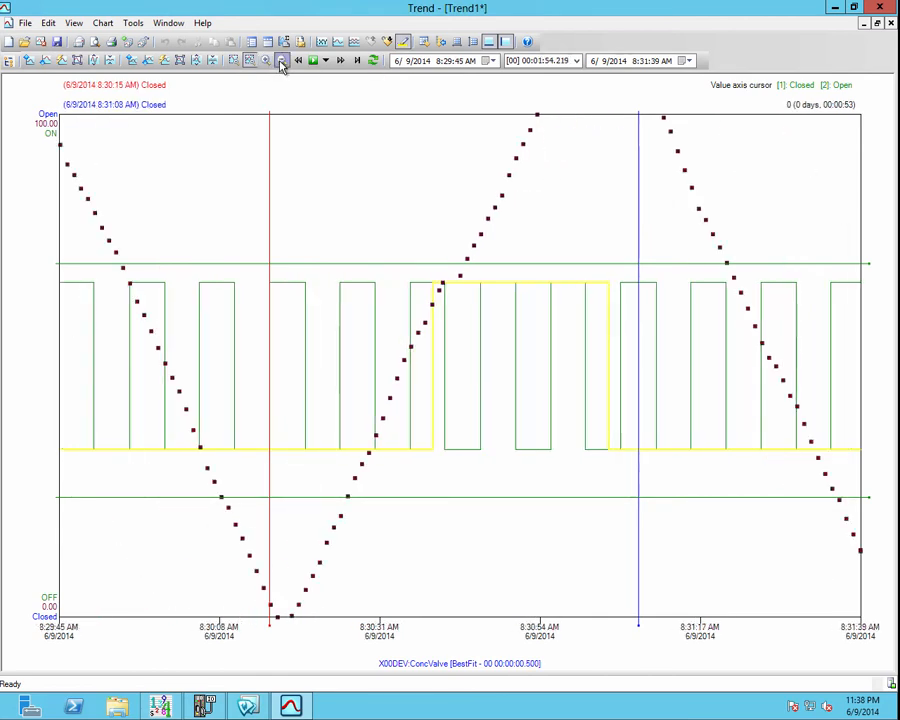
pyautogui.click(281, 61)
pyautogui.click(281, 61)
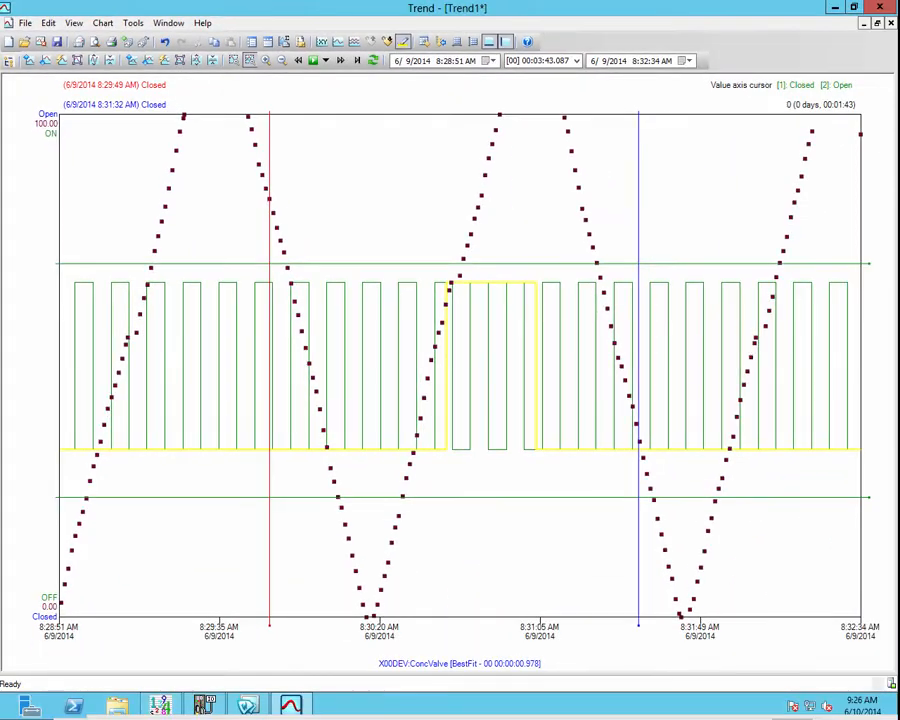
# Make M100.LT.PV the current tag and shift its curve up and down, ending with a scale of 5.00 to 105.00
pyautogui.click(389, 41)
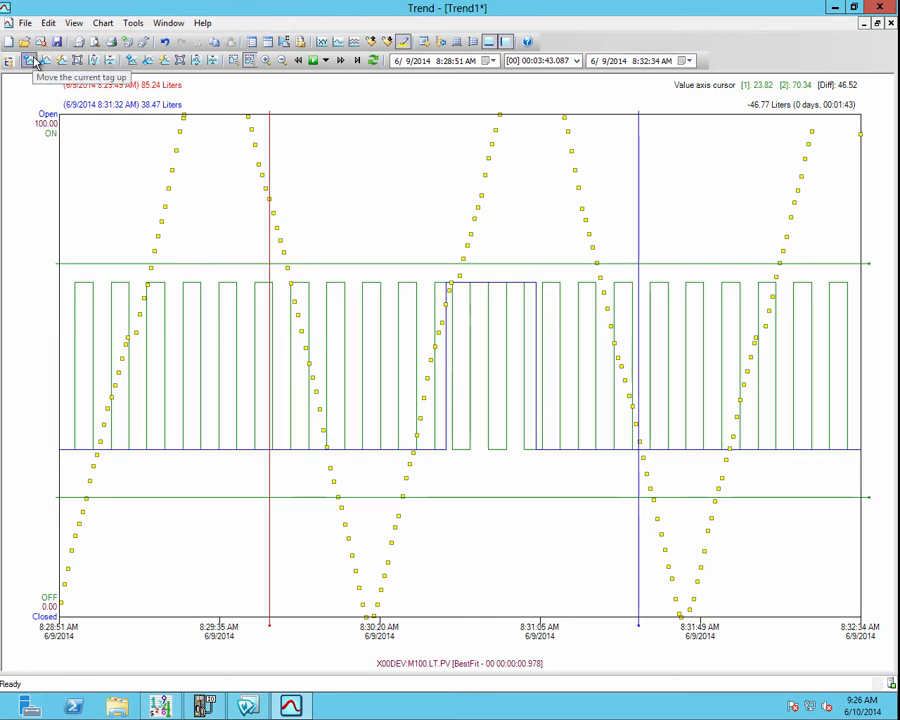
pyautogui.click(34, 61)
pyautogui.click(45, 61)
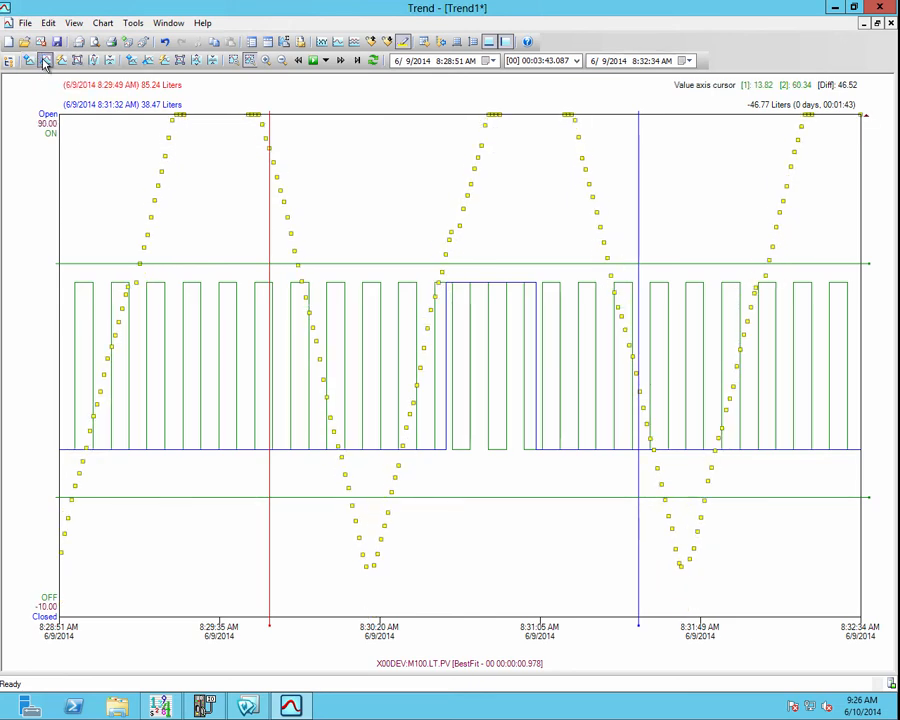
pyautogui.click(46, 62)
pyautogui.click(46, 62)
pyautogui.click(46, 62)
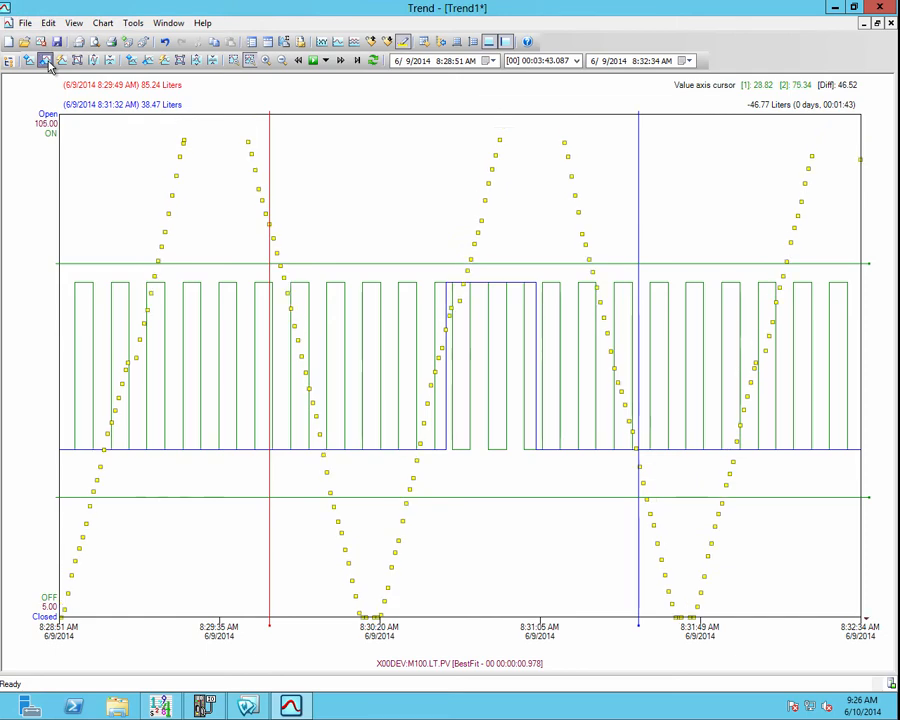
# Shift the M100.LT.PV curve down to a scale of 20.00 to 120.00, and return the tag to its original scale
pyautogui.click(46, 62)
pyautogui.click(46, 62)
pyautogui.click(48, 62)
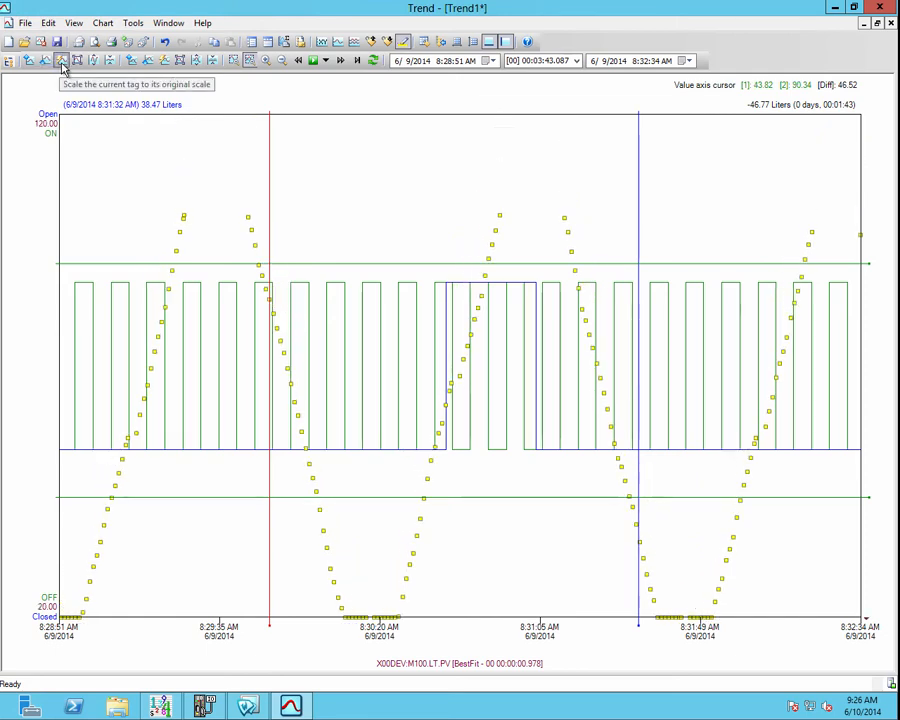
pyautogui.click(62, 61)
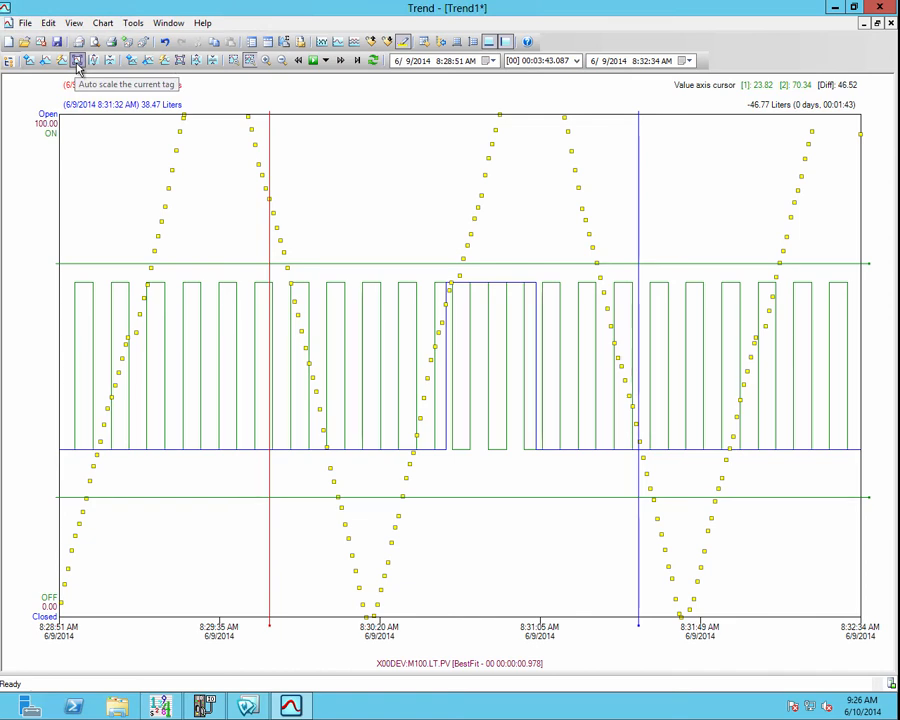
# Auto scale M100.LT.PV, and scale the tag up and back down, ending with a scale of -42.78 to 152.78
pyautogui.click(78, 61)
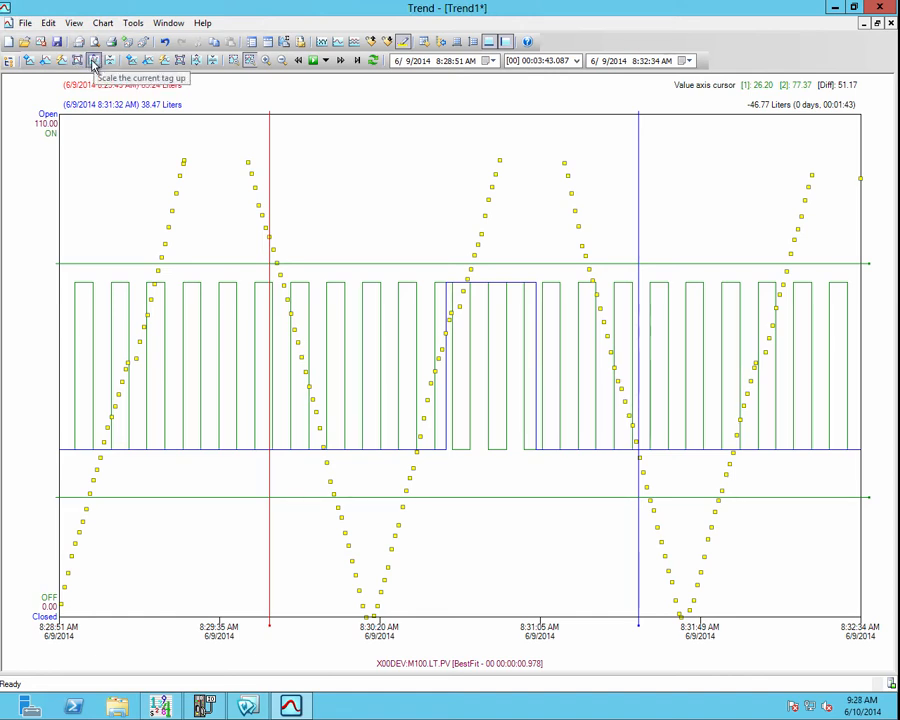
pyautogui.click(94, 61)
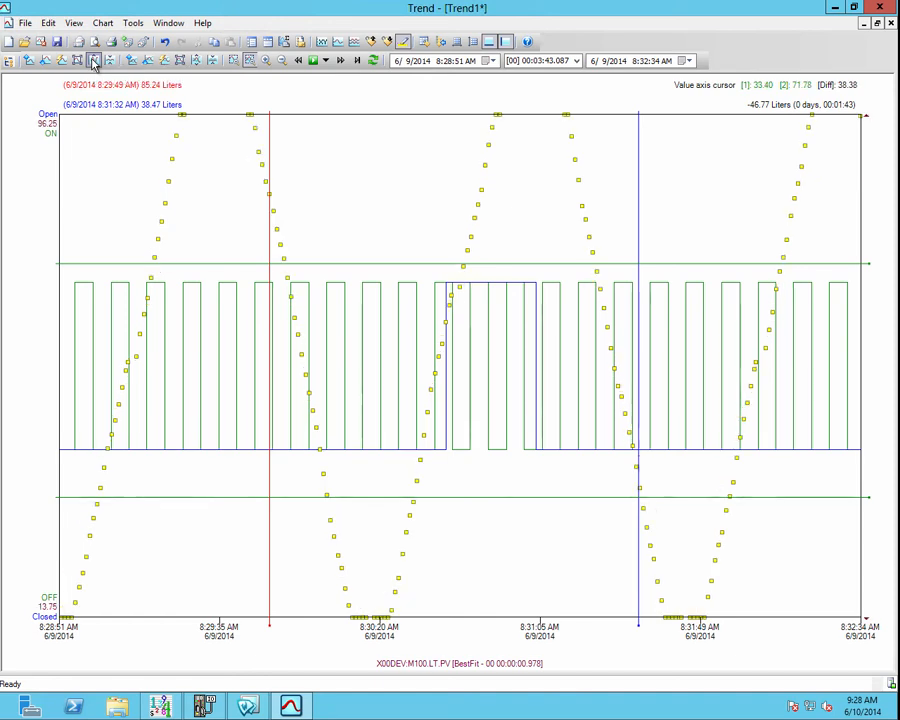
pyautogui.click(94, 61)
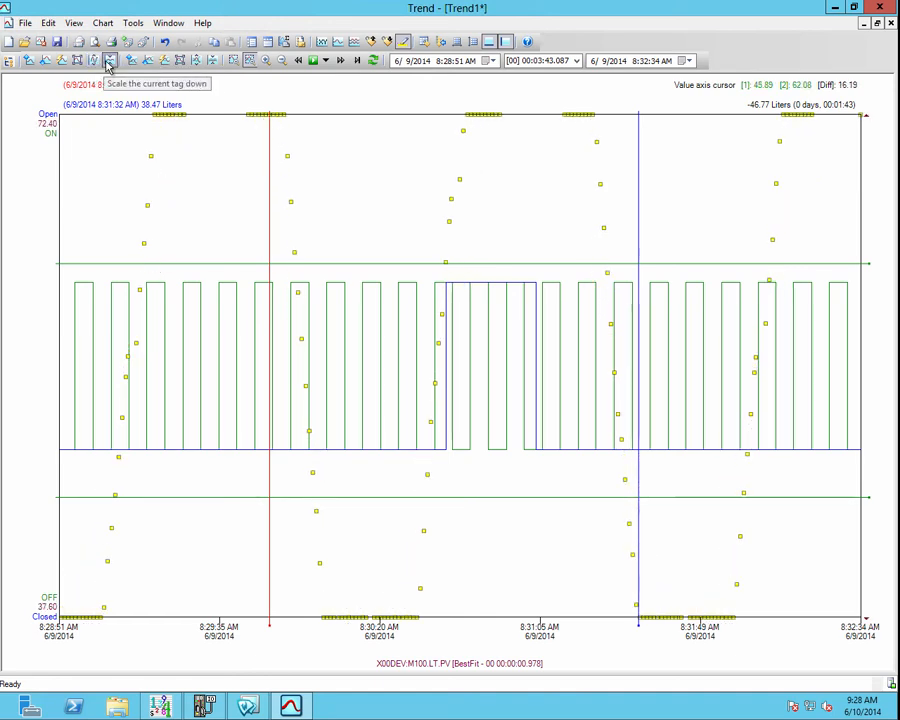
pyautogui.click(111, 62)
pyautogui.click(111, 62)
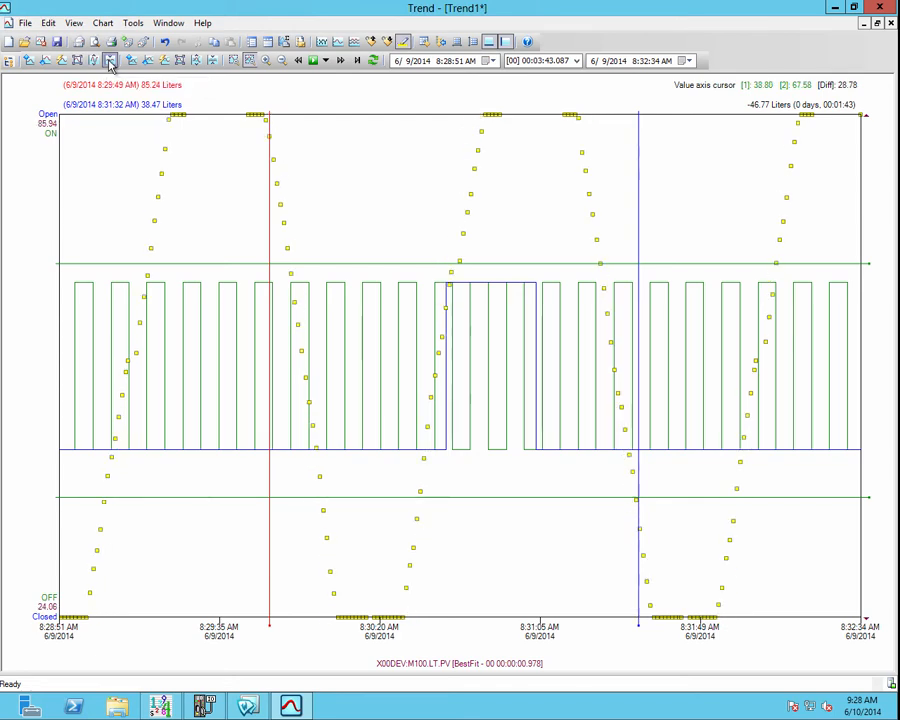
pyautogui.click(111, 62)
pyautogui.click(111, 62)
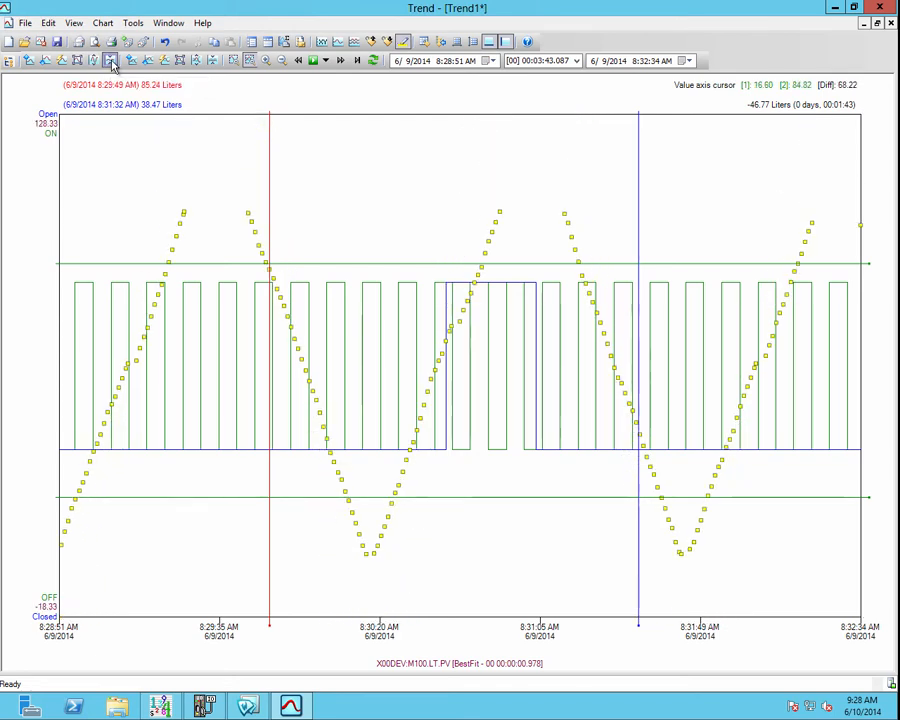
pyautogui.click(111, 62)
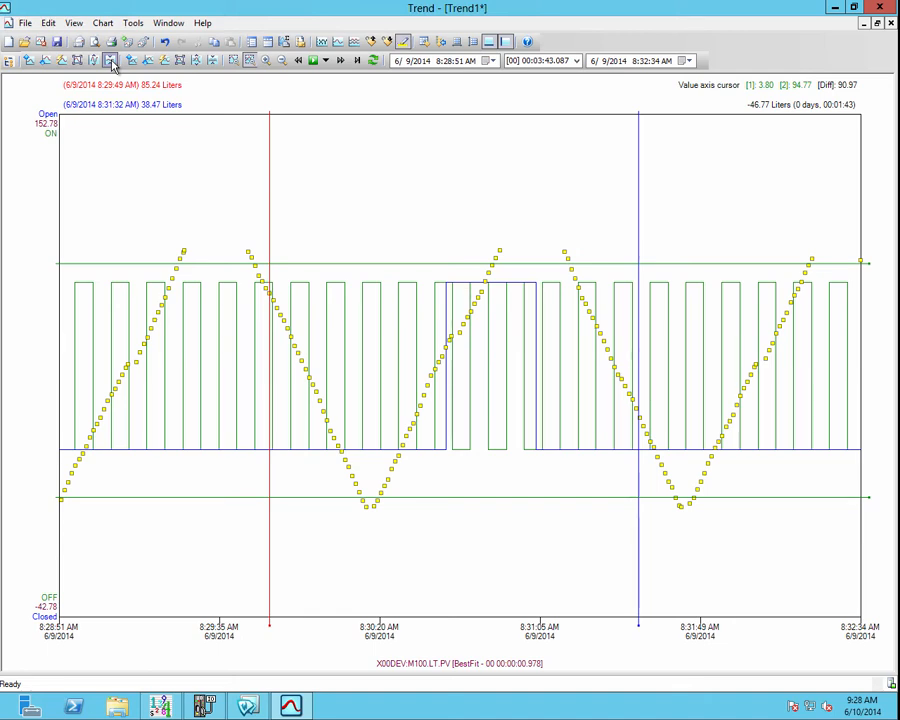
# Shift the curves of all tags up and back down, and return all tags to their original scales
pyautogui.click(131, 61)
pyautogui.click(131, 61)
pyautogui.click(131, 61)
pyautogui.click(131, 61)
pyautogui.click(131, 61)
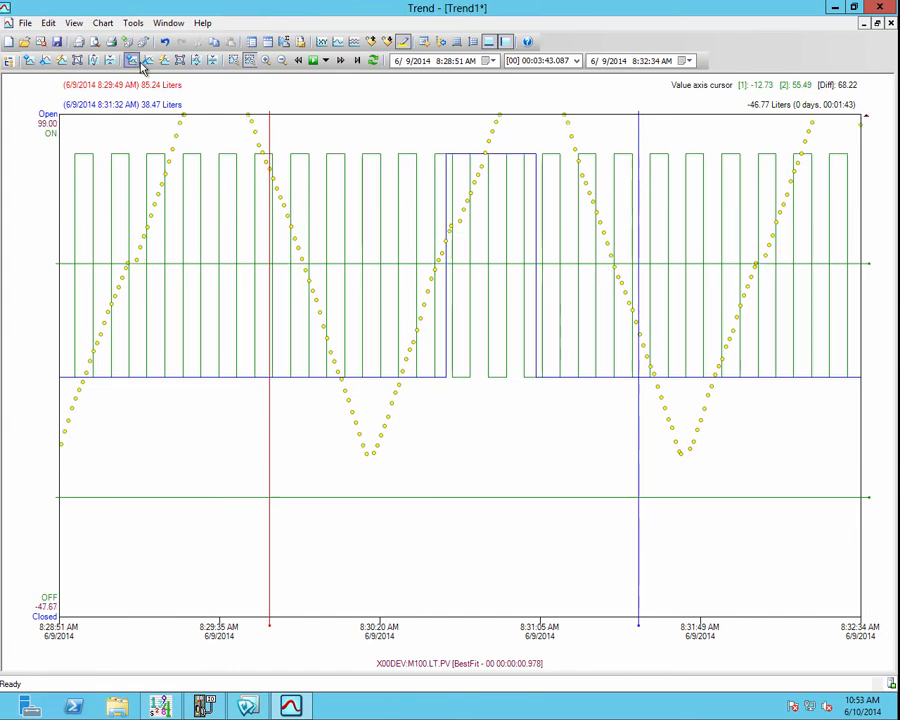
pyautogui.click(146, 62)
pyautogui.click(146, 62)
pyautogui.click(146, 62)
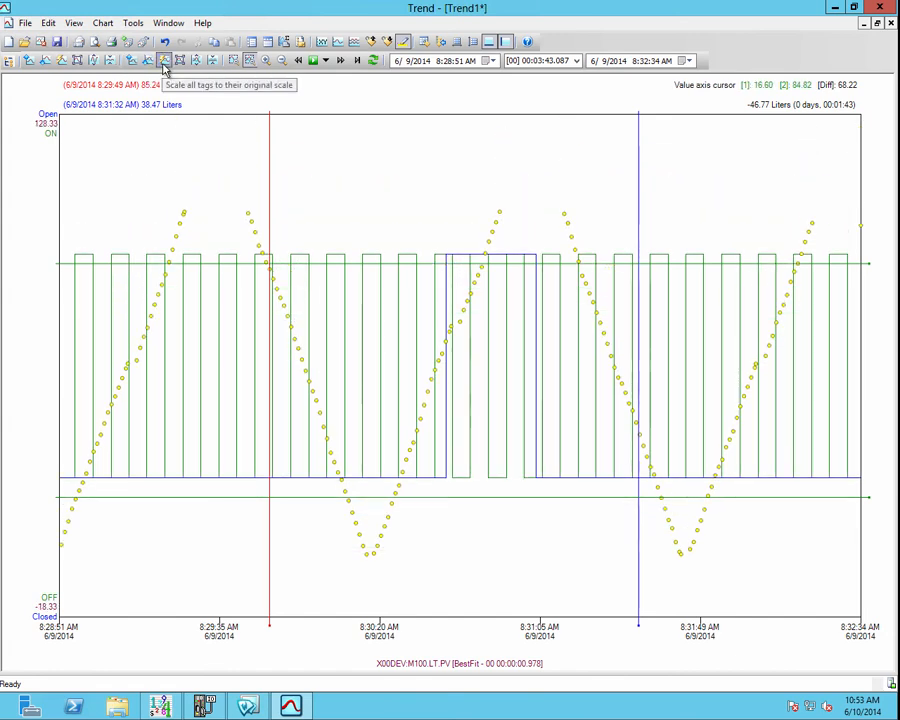
pyautogui.click(166, 61)
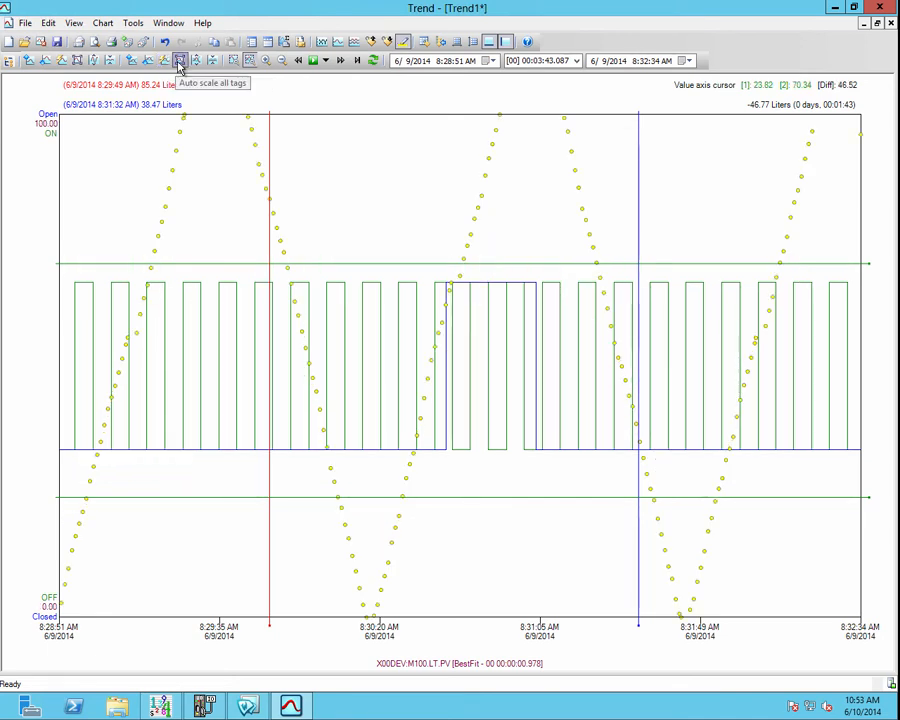
# Auto scale all tags together, and scale them all up and back down
pyautogui.click(180, 62)
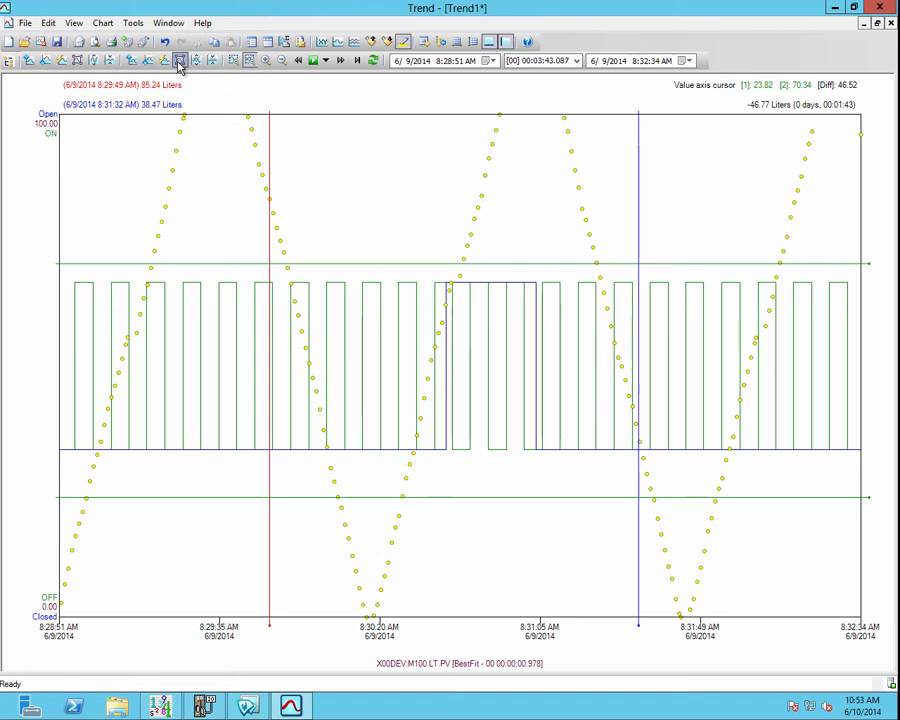
pyautogui.click(179, 62)
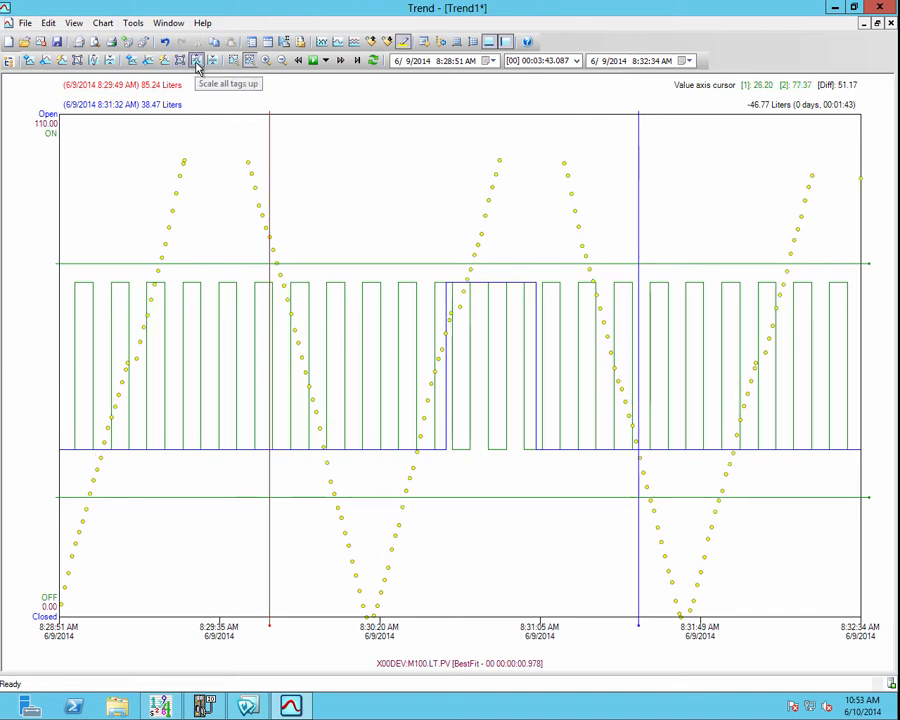
pyautogui.click(197, 62)
pyautogui.click(197, 62)
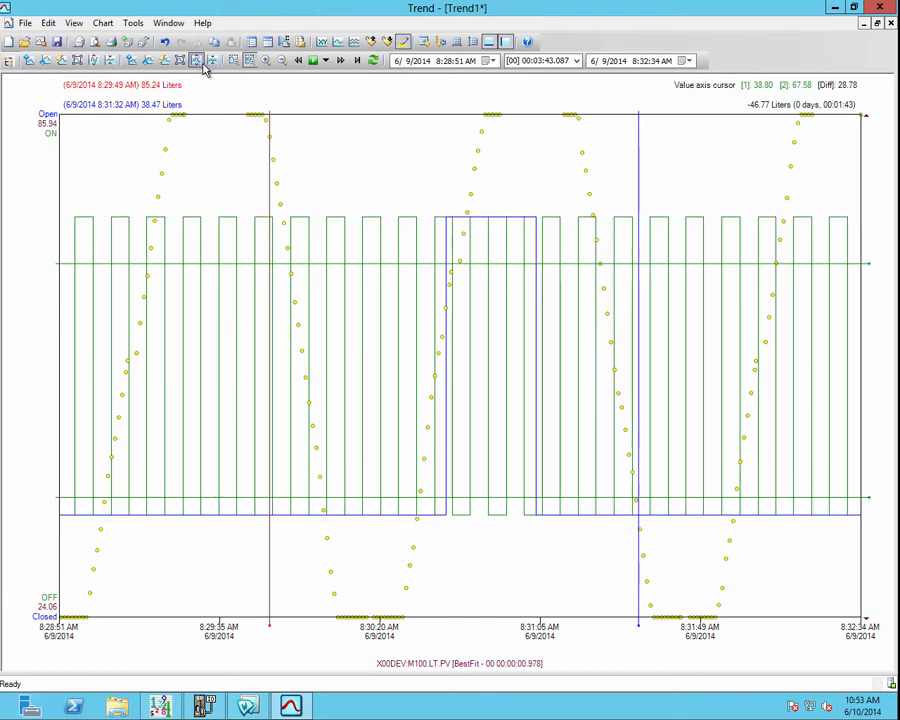
pyautogui.click(211, 61)
pyautogui.click(211, 61)
pyautogui.click(211, 61)
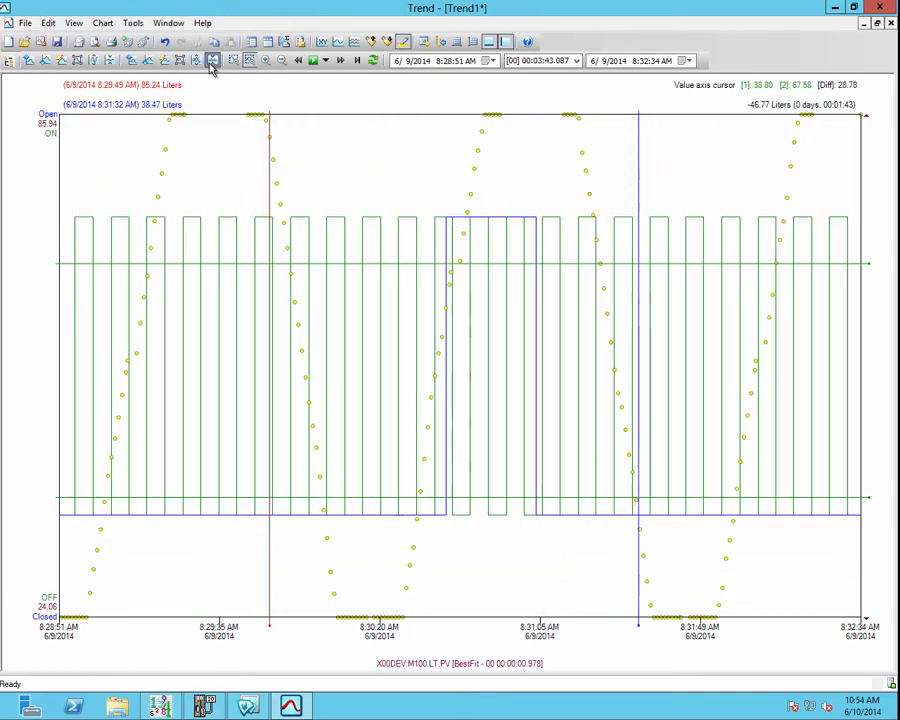
pyautogui.click(211, 61)
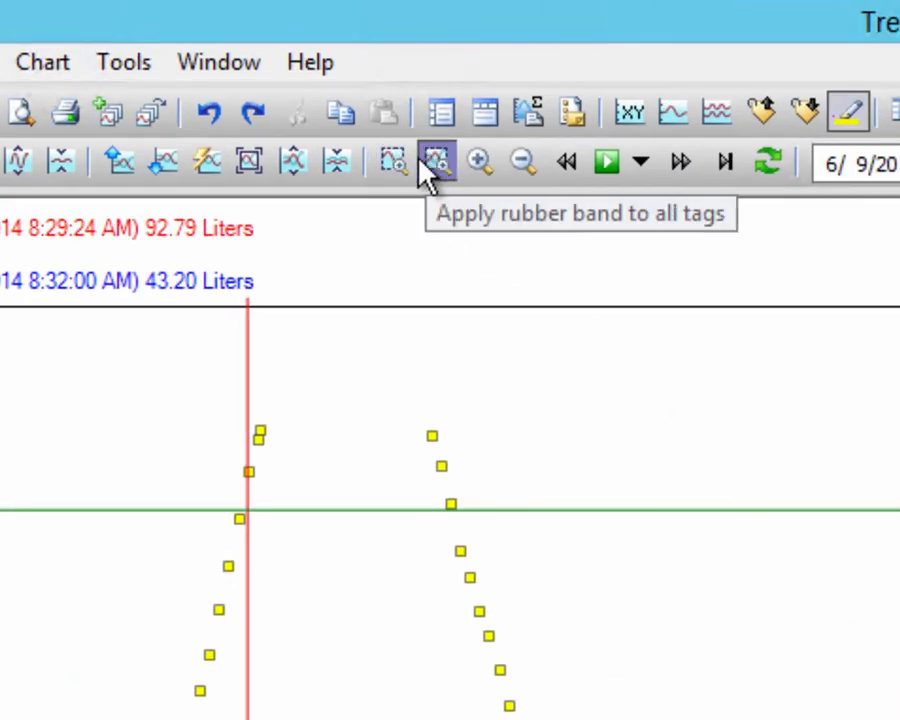
# Zoom in on successively smaller areas of the trend with the rubber band, down to a duration of about 7 seconds
pyautogui.click(393, 160)
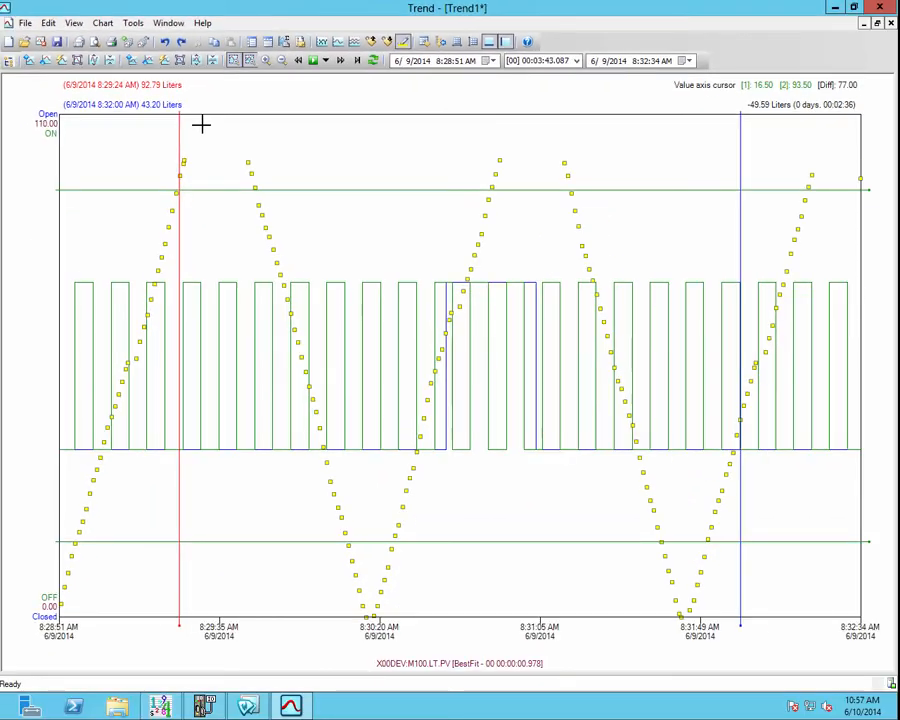
pyautogui.moveTo(122, 124); pyautogui.dragTo(455, 605)
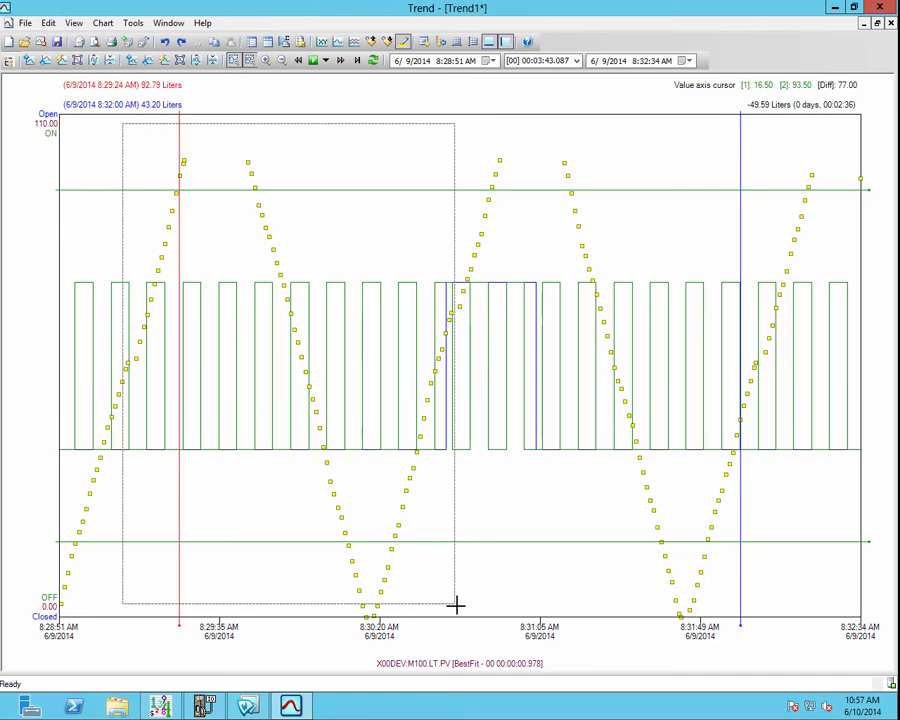
pyautogui.moveTo(185, 171); pyautogui.dragTo(586, 492)
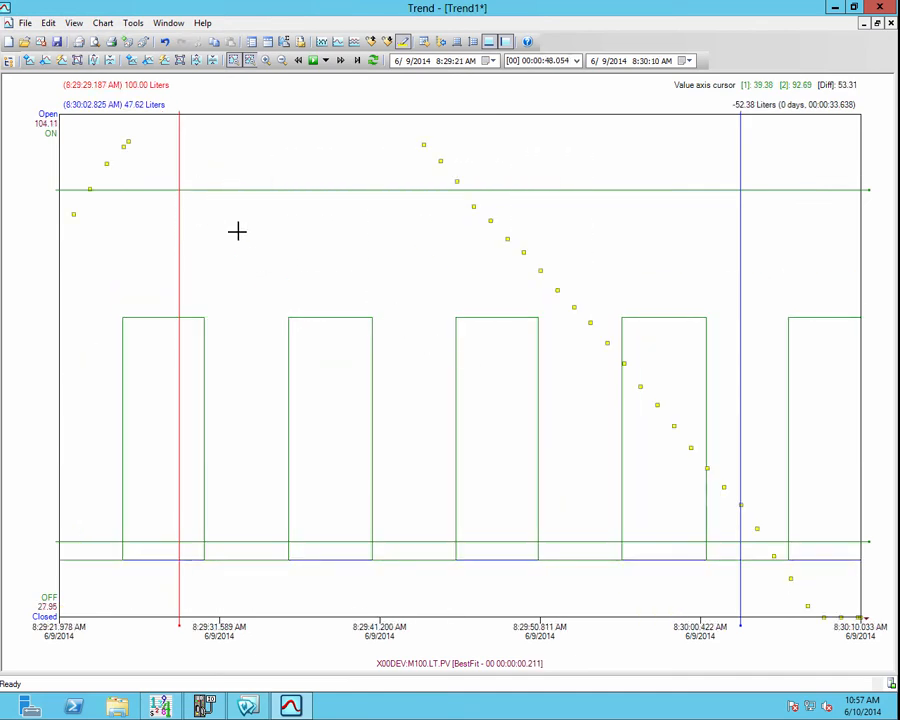
pyautogui.moveTo(236, 231); pyautogui.dragTo(724, 620)
pyautogui.moveTo(558, 189); pyautogui.dragTo(737, 337)
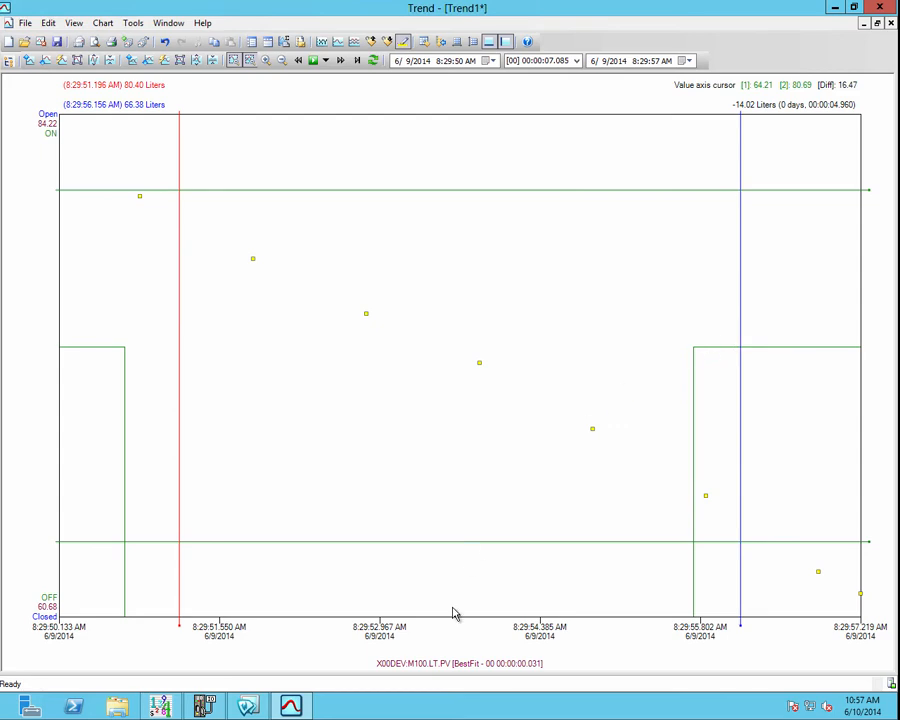
# Return all tags to their original scales, and set the trend duration to 10 minutes
pyautogui.click(165, 61)
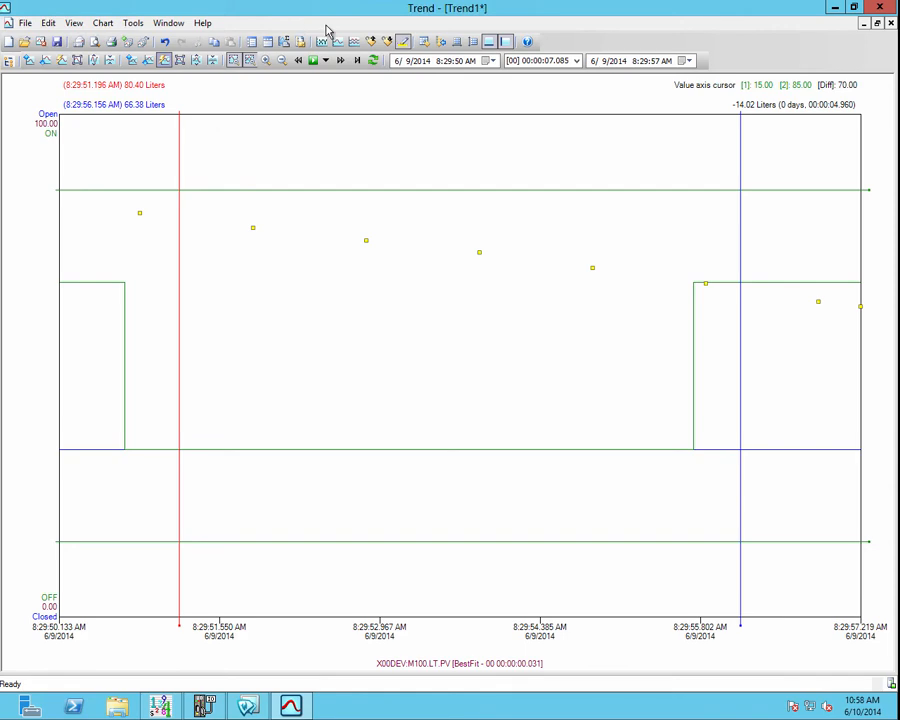
pyautogui.click(577, 61)
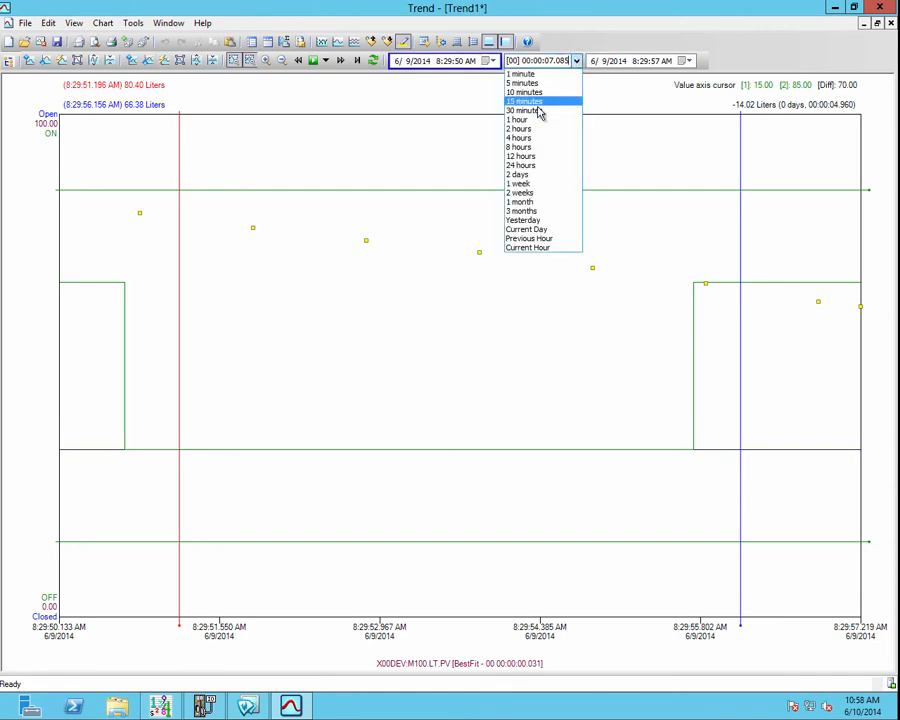
pyautogui.click(525, 91)
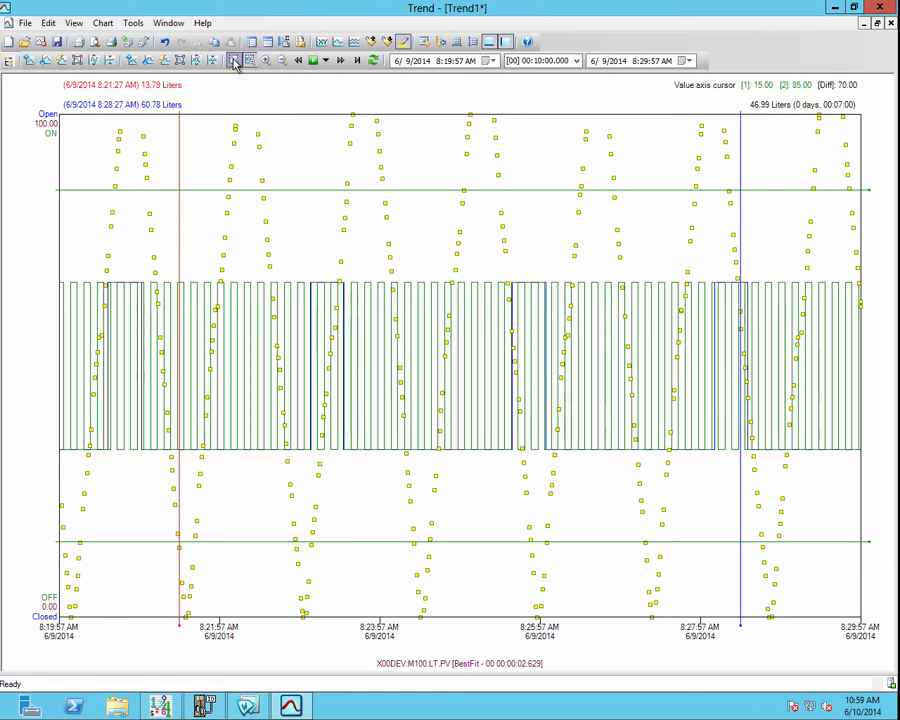
# Show the tag list, and view ConcValve, Disc5Sec and M100.LT.PV one at a time in single tag mode, ending on ConcValve with all tags displayed
pyautogui.click(424, 44)
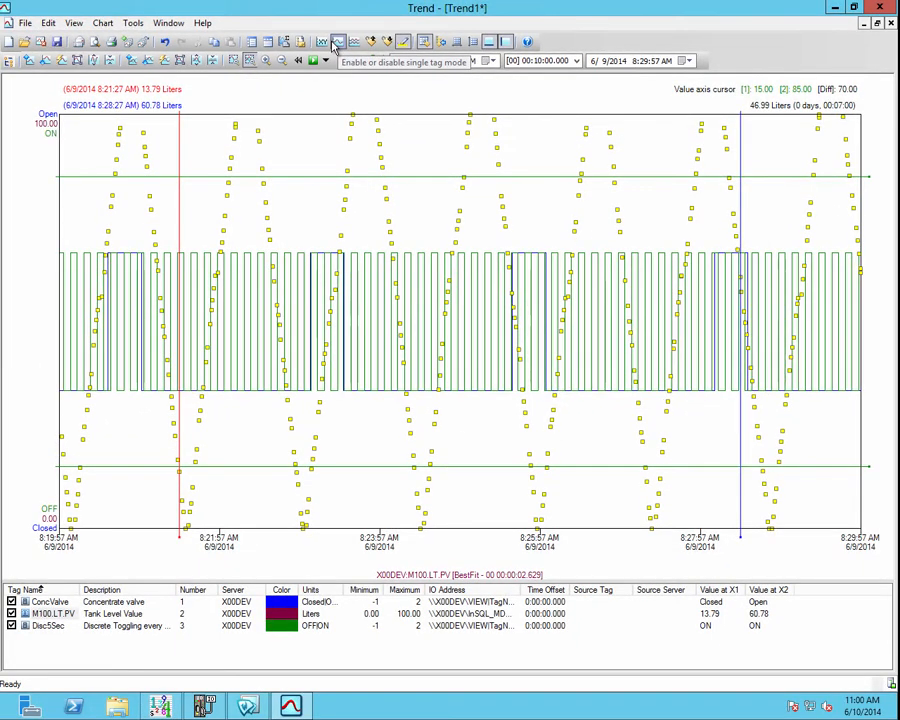
pyautogui.click(336, 44)
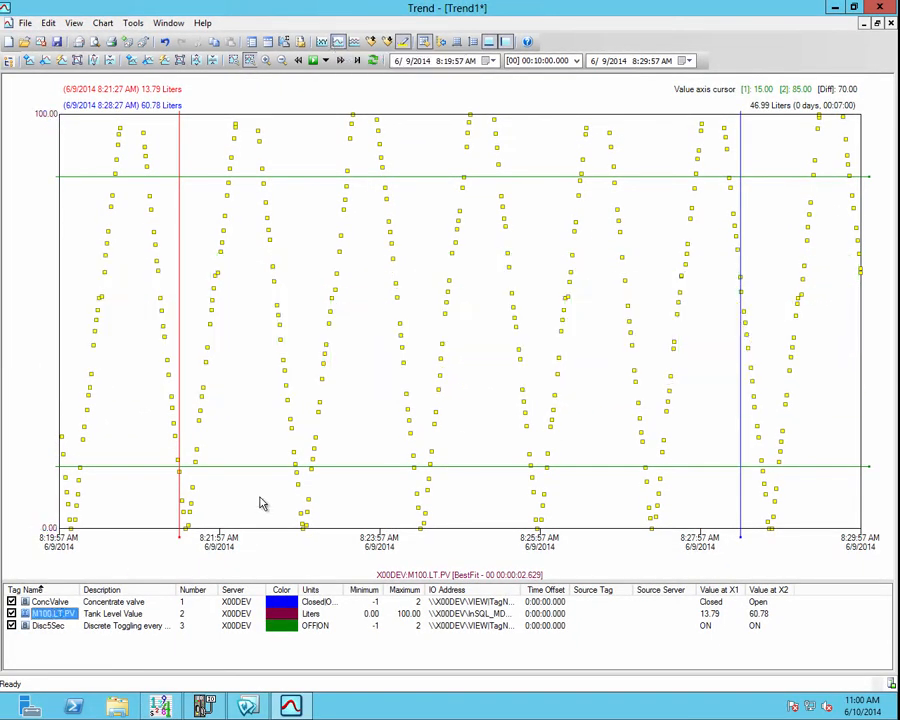
pyautogui.click(47, 603)
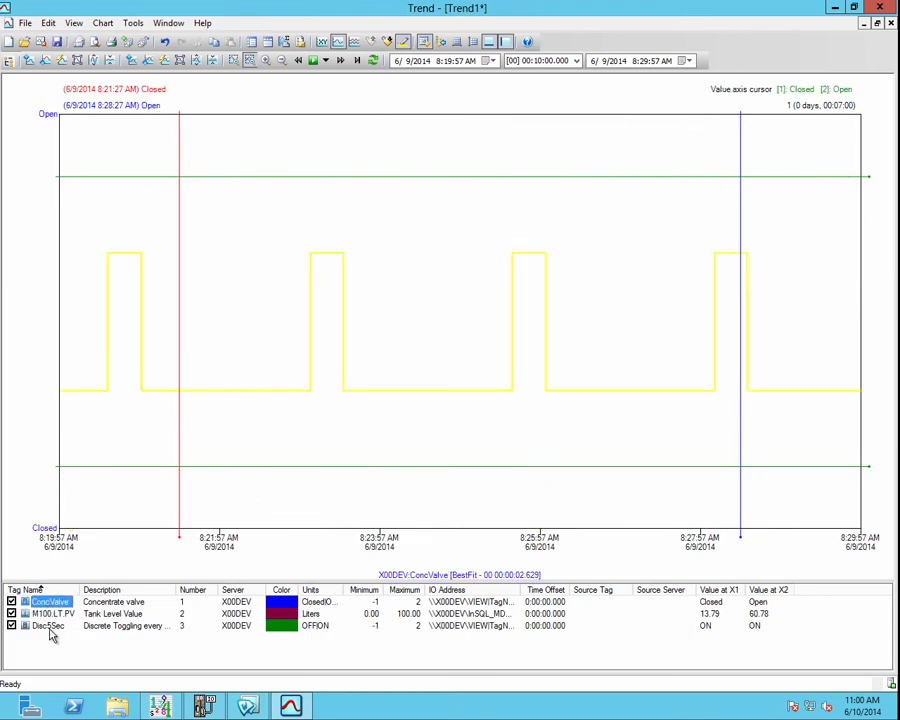
pyautogui.click(50, 626)
pyautogui.click(51, 614)
pyautogui.click(50, 601)
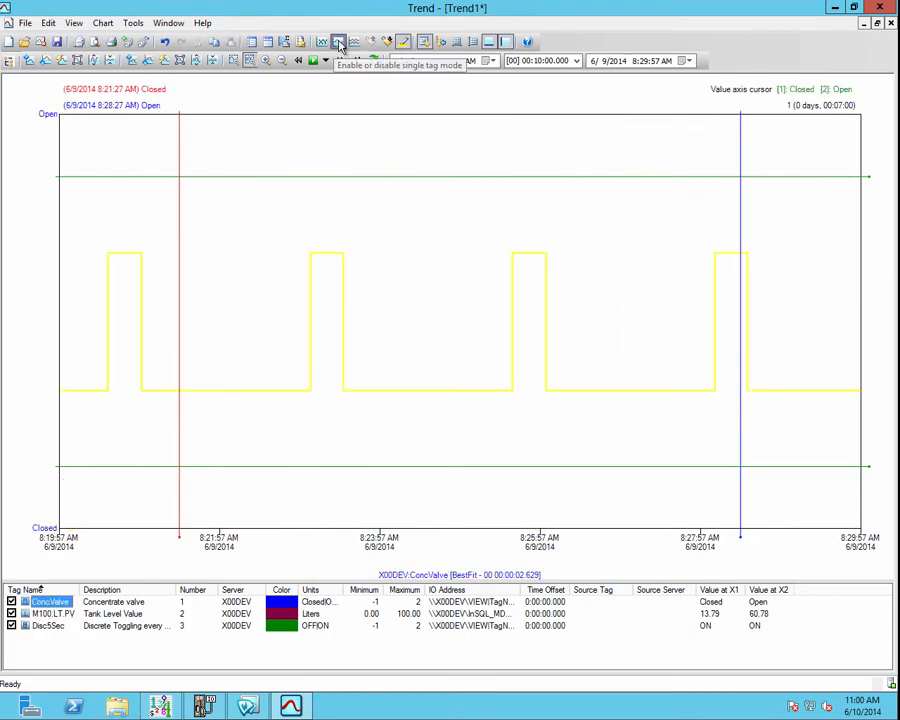
pyautogui.click(340, 44)
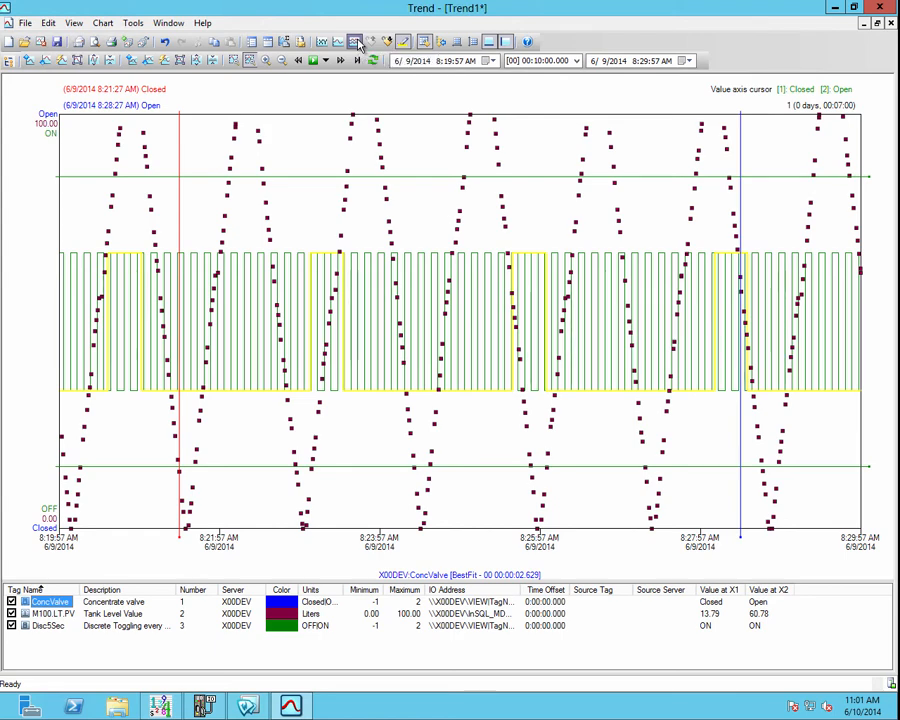
# Display the tags as separate stacked traces, and return to the overlaid traces
pyautogui.click(356, 43)
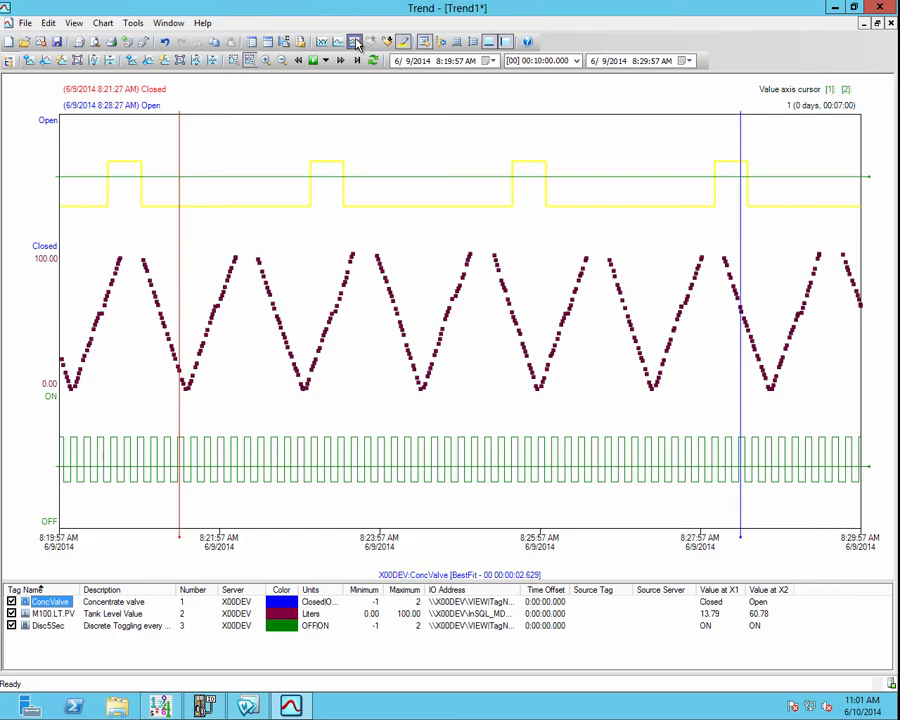
pyautogui.click(356, 43)
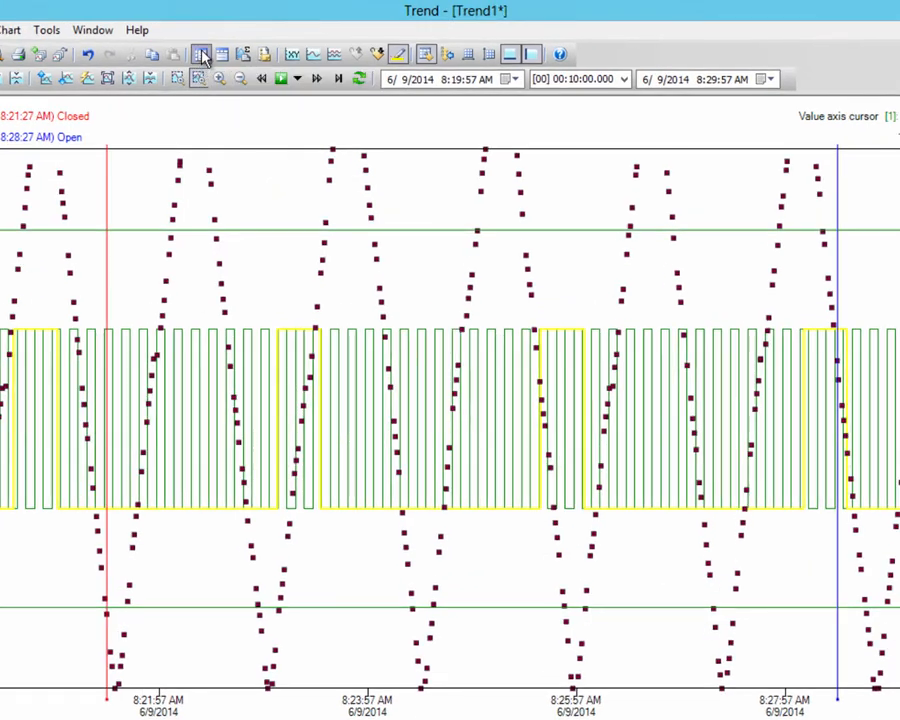
# View the trend's data log in narrow format in an enlarged window, and close it
pyautogui.click(202, 55)
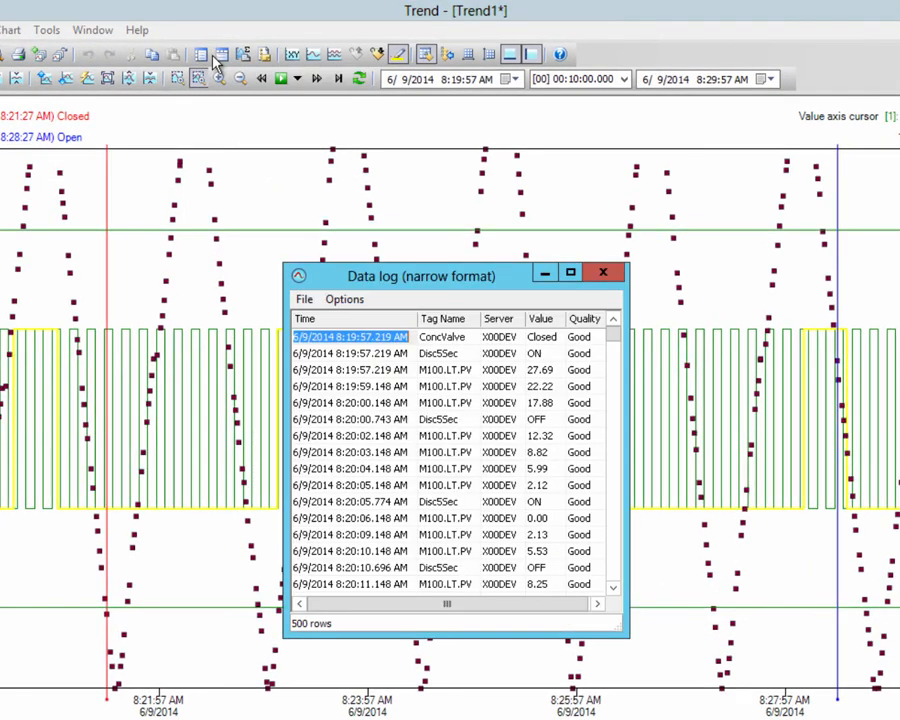
pyautogui.moveTo(628, 636); pyautogui.dragTo(822, 719)
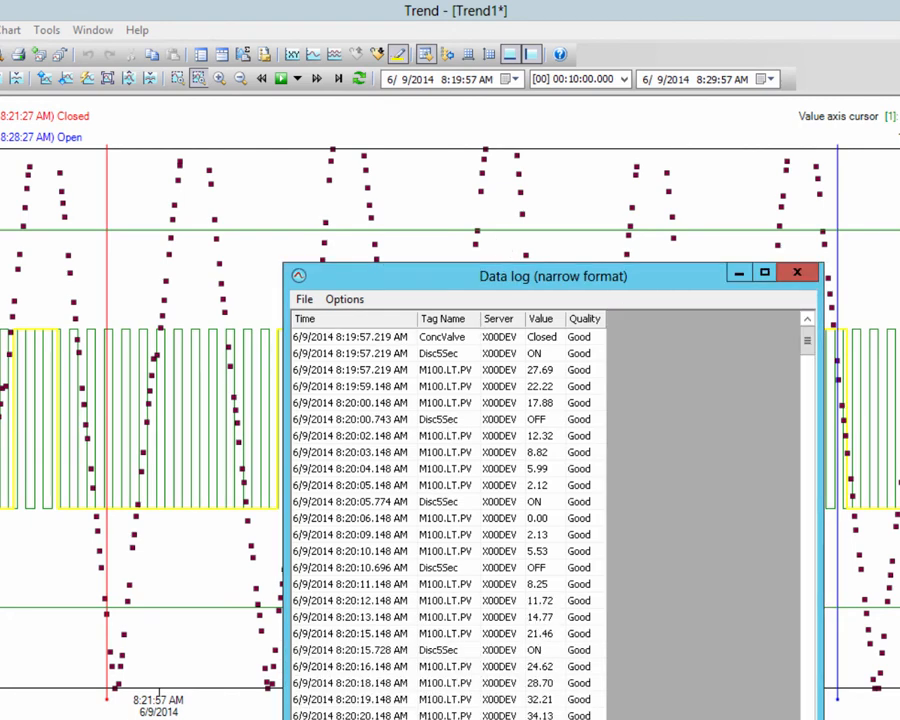
pyautogui.click(797, 273)
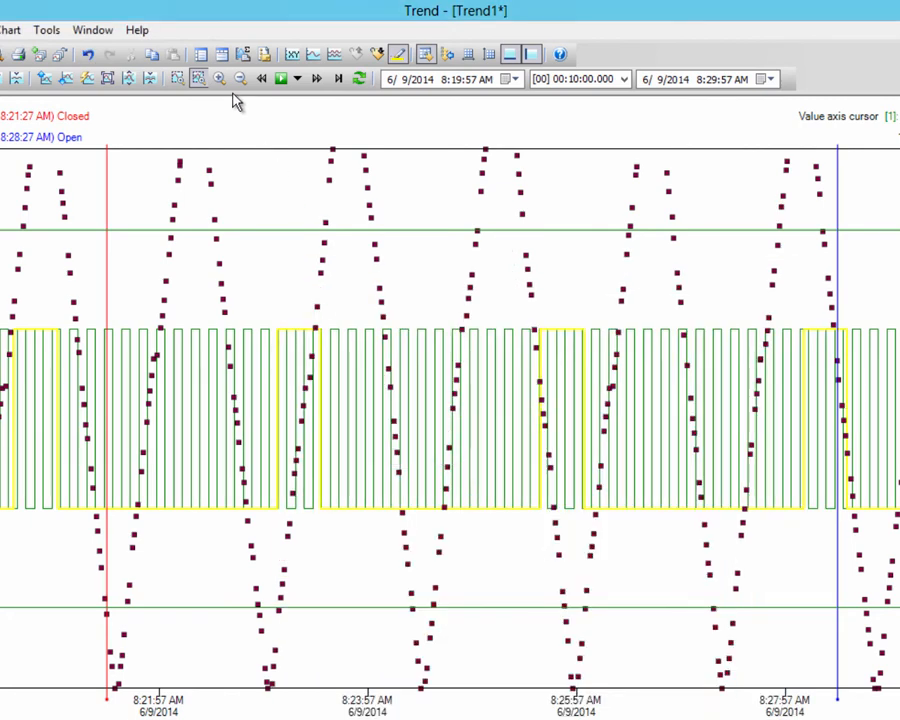
# View the trend's data log in wide format in an enlarged window and close it, and view and close the trend statistics
pyautogui.click(225, 57)
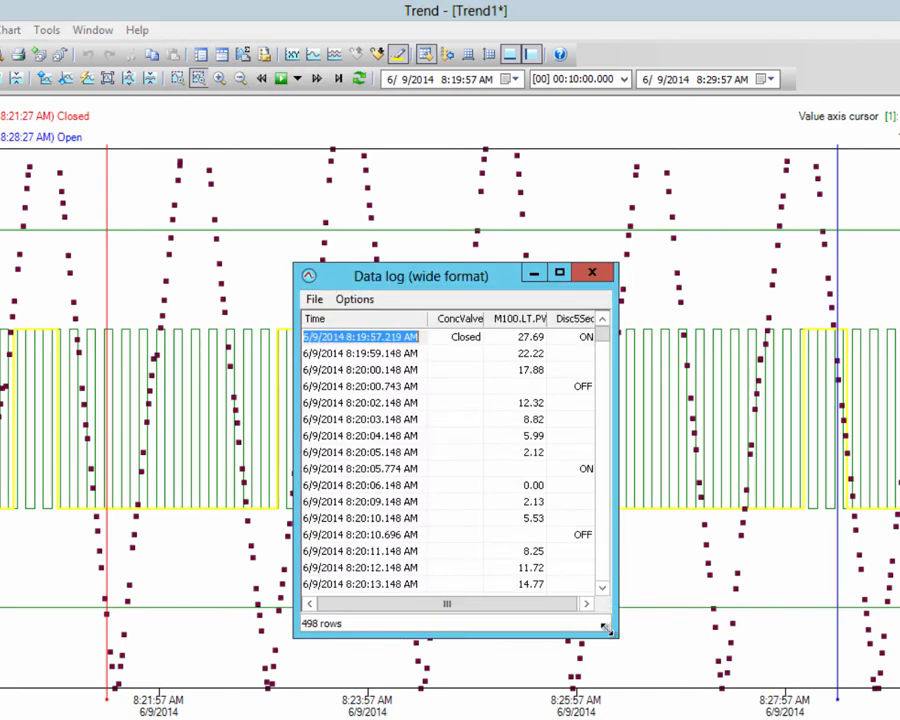
pyautogui.moveTo(616, 634); pyautogui.dragTo(895, 719)
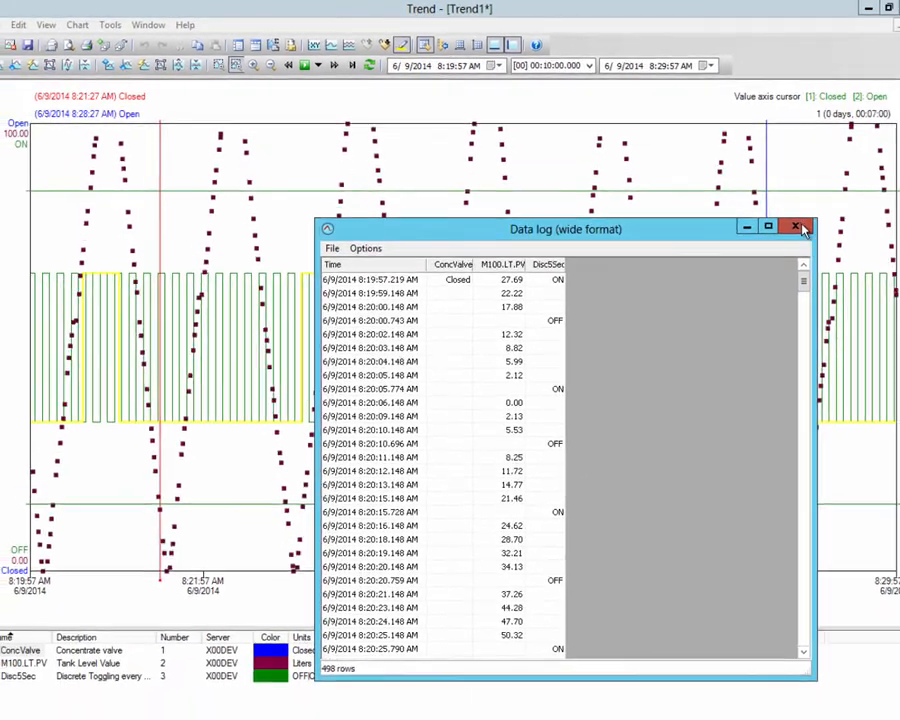
pyautogui.click(872, 272)
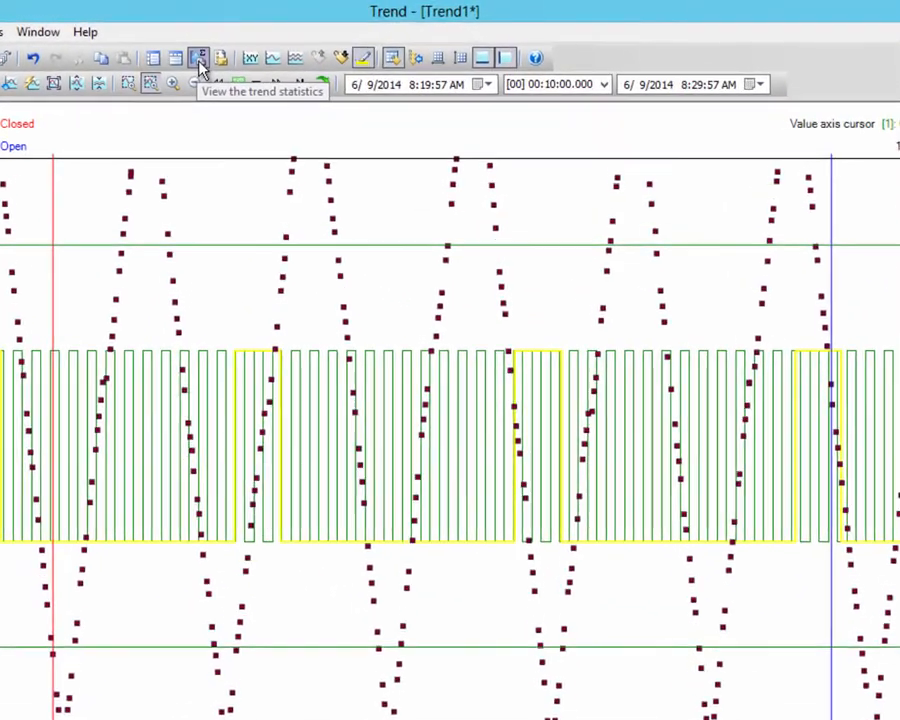
pyautogui.click(186, 61)
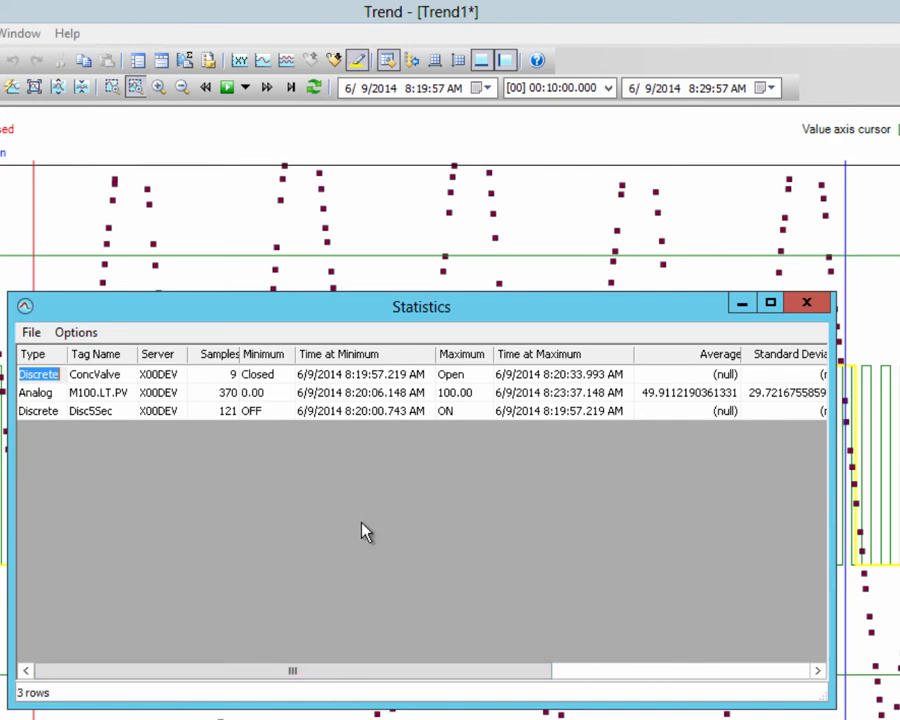
pyautogui.click(812, 304)
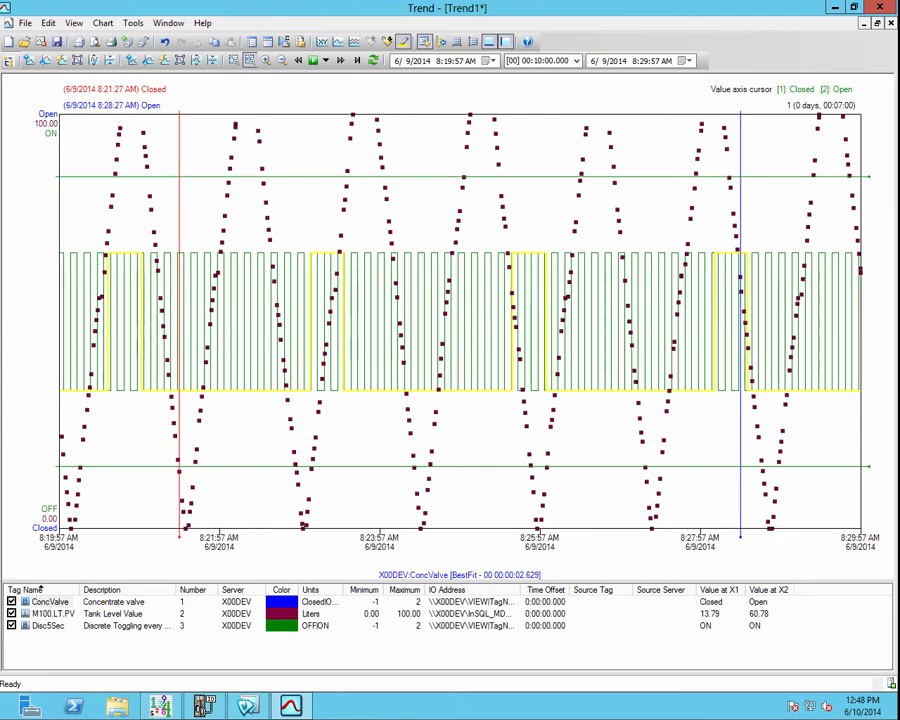
# Add a private annotation reading "your comment" to the M100.LT.PV trace at 8:22:34 AM on 6/9/2014
pyautogui.rightClick(270, 211)
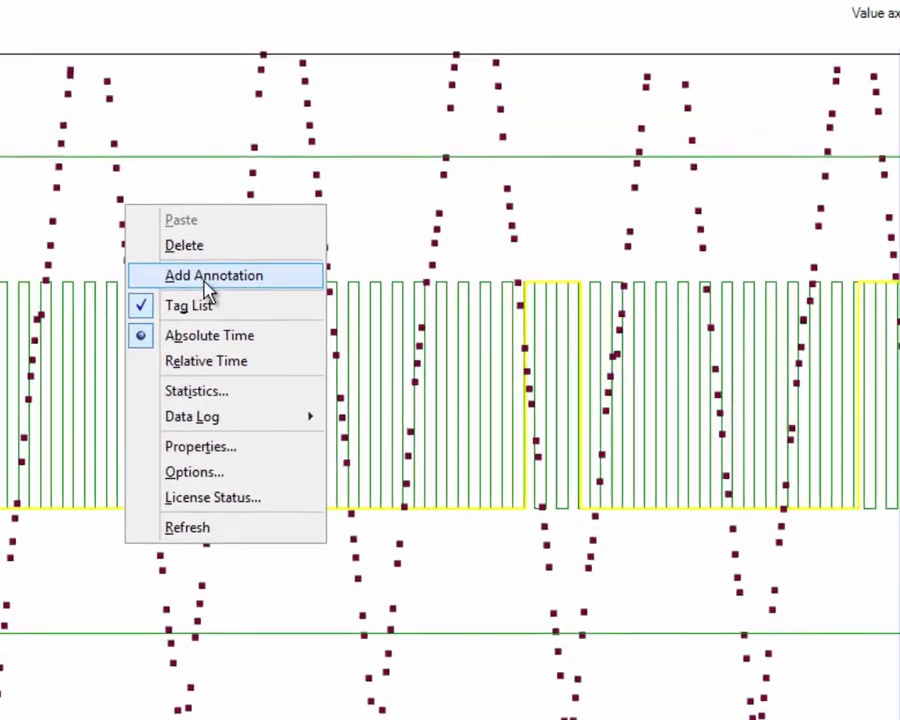
pyautogui.click(193, 281)
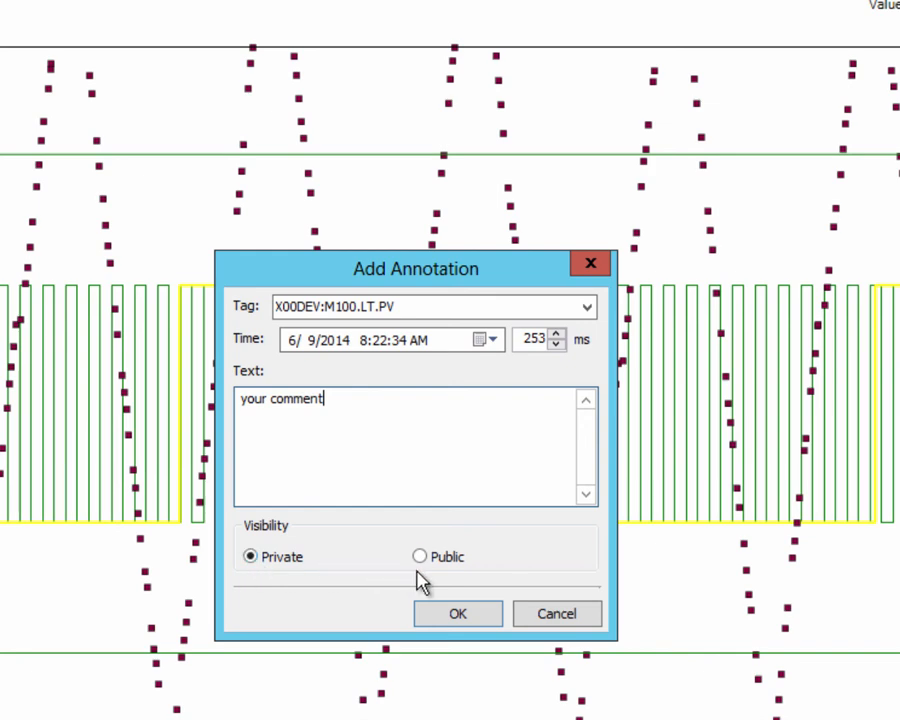
pyautogui.click(460, 620)
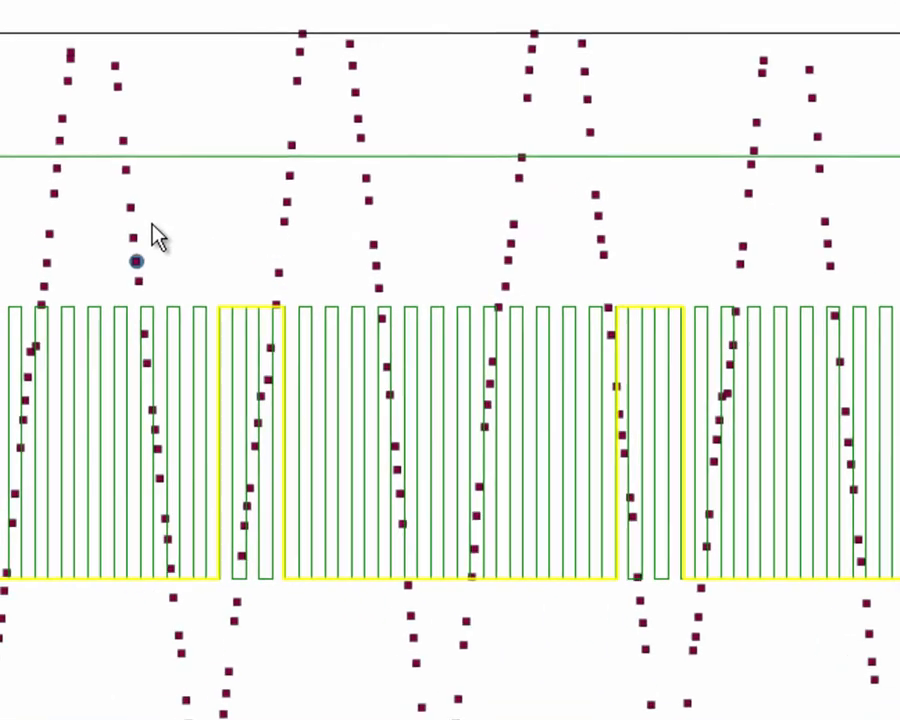
# Examine the annotation marker on the M100.LT.PV trace, and view and close the list of annotations
pyautogui.moveTo(138, 262)
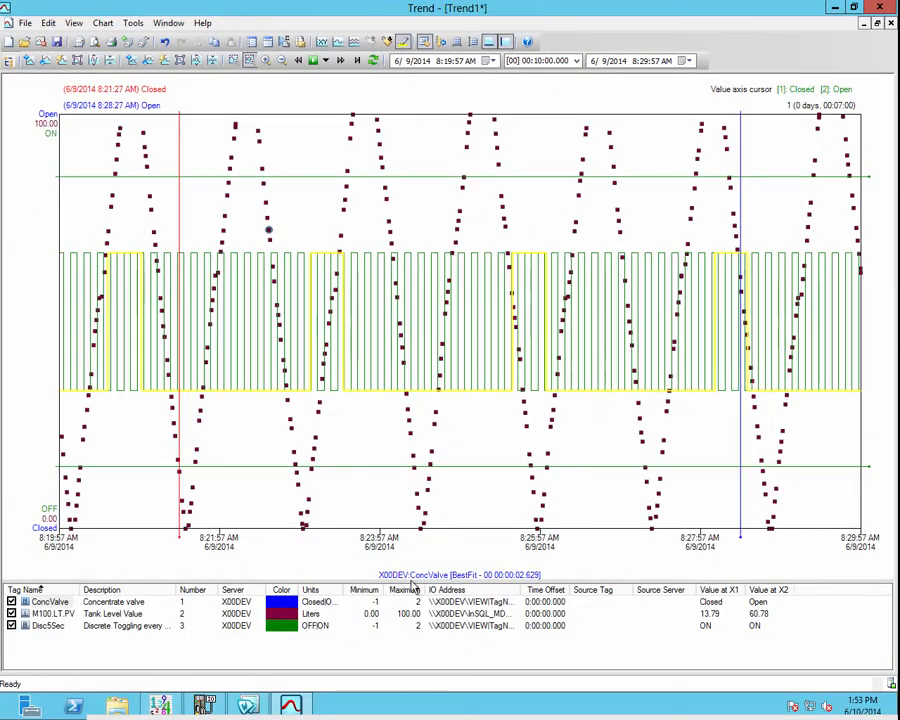
pyautogui.click(303, 47)
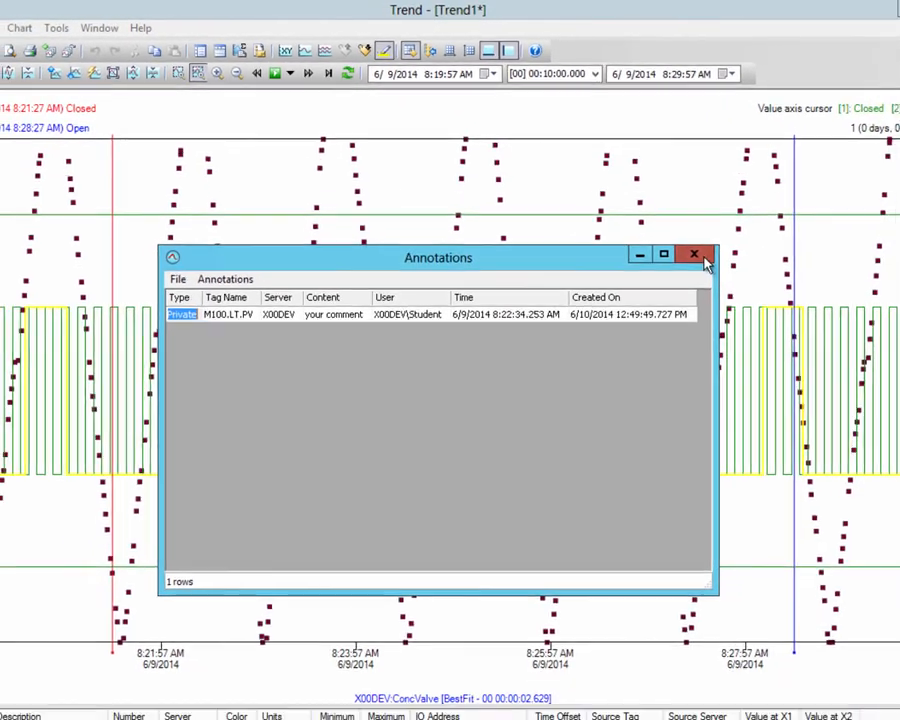
pyautogui.click(726, 295)
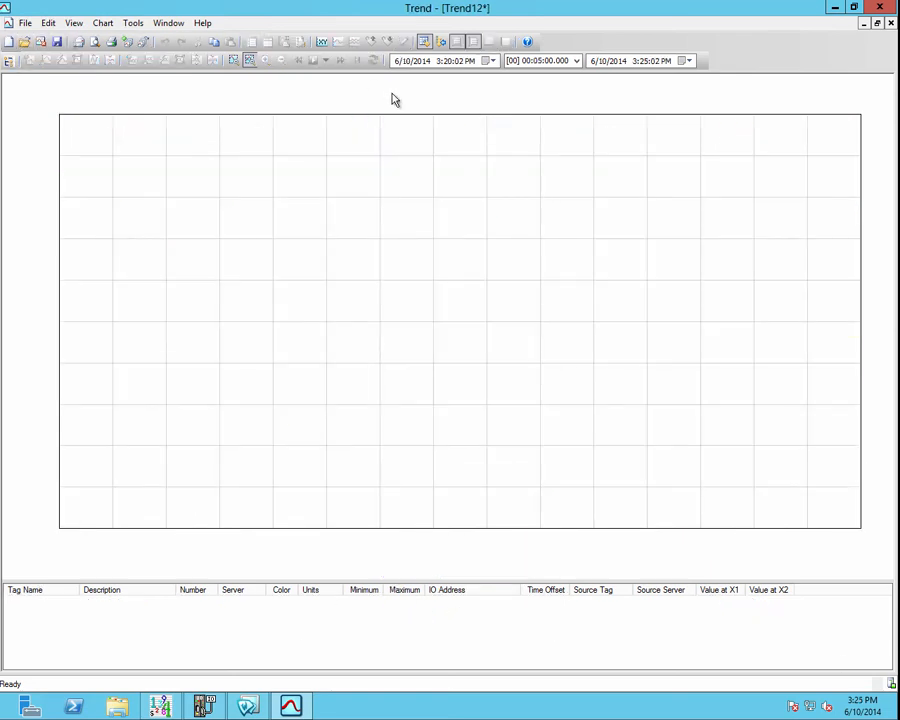
# Show the Tag Picker in the empty trend, clear its tag filter, and sort the tags by name in ascending order
pyautogui.click(440, 40)
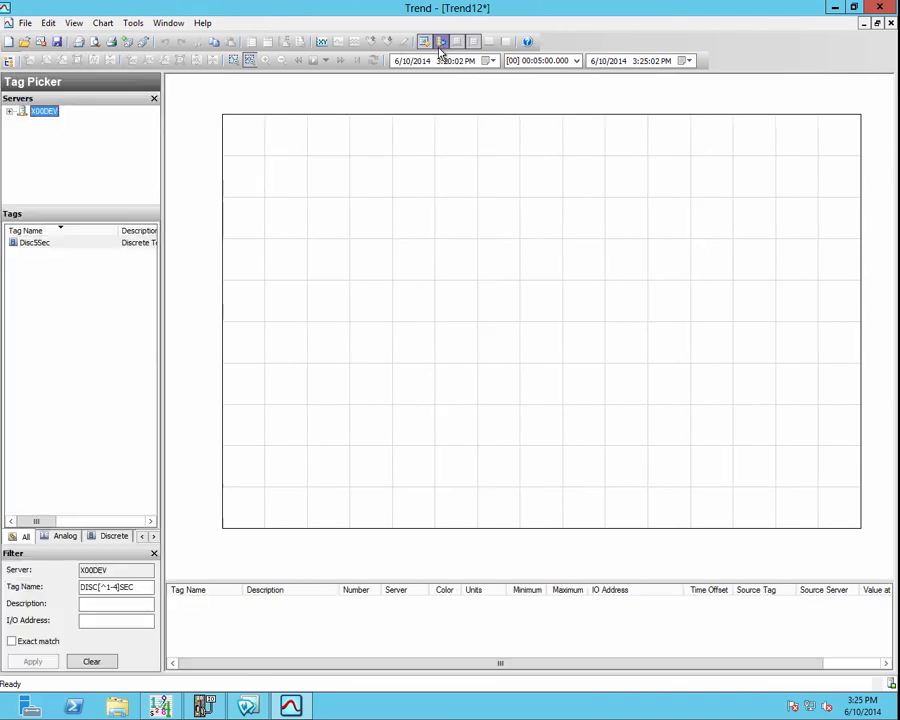
pyautogui.click(98, 665)
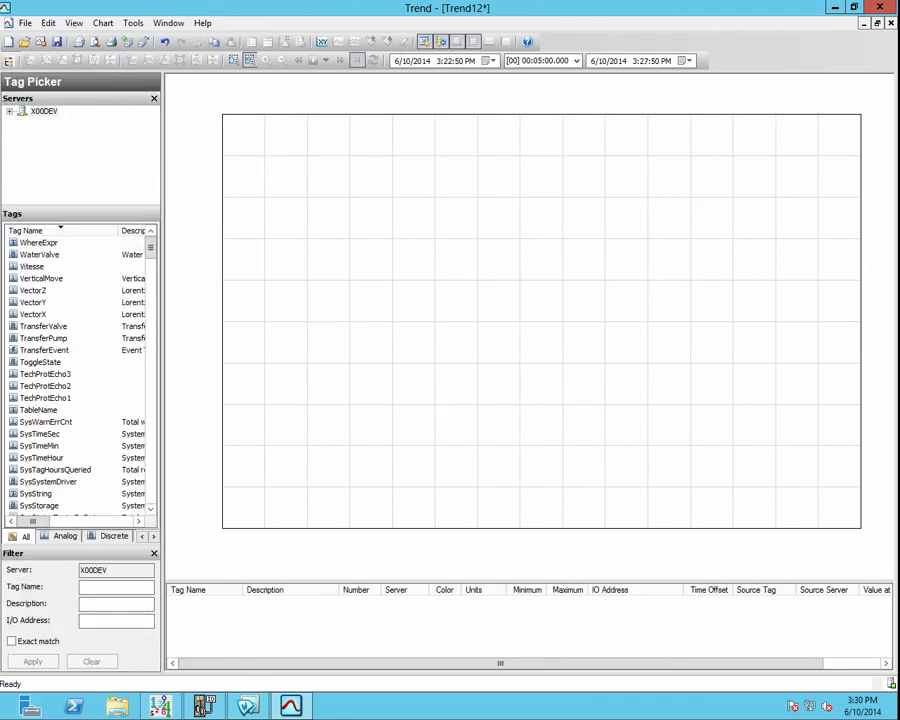
pyautogui.click(62, 230)
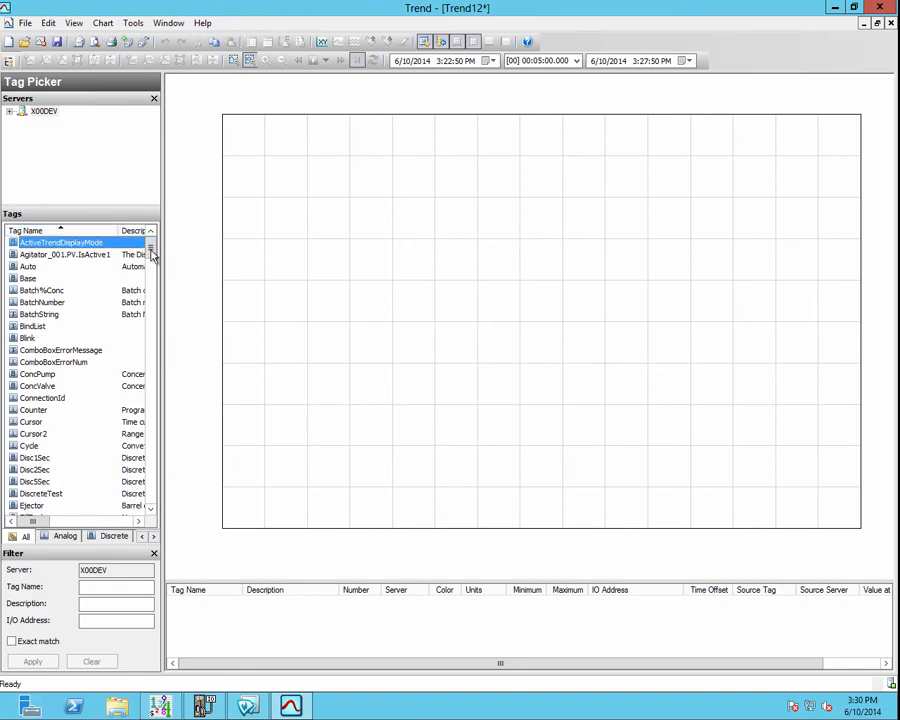
# Add the ReactLevel and ReactTemp tags from the X00DEV server to the trend
pyautogui.moveTo(152, 254); pyautogui.dragTo(152, 296)
pyautogui.moveTo(166, 348); pyautogui.dragTo(167, 312)
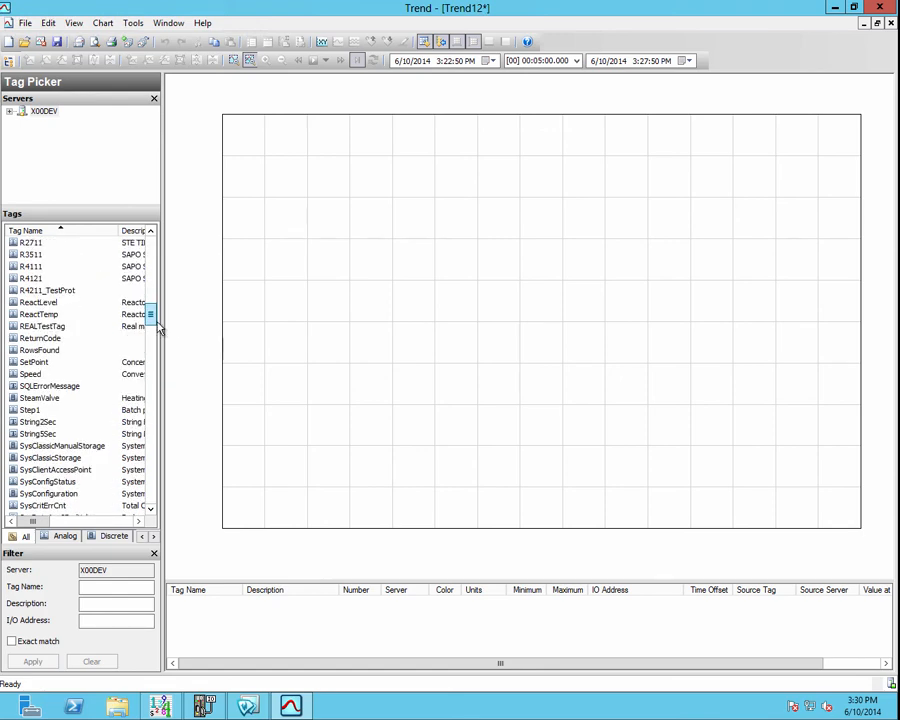
pyautogui.doubleClick(38, 303)
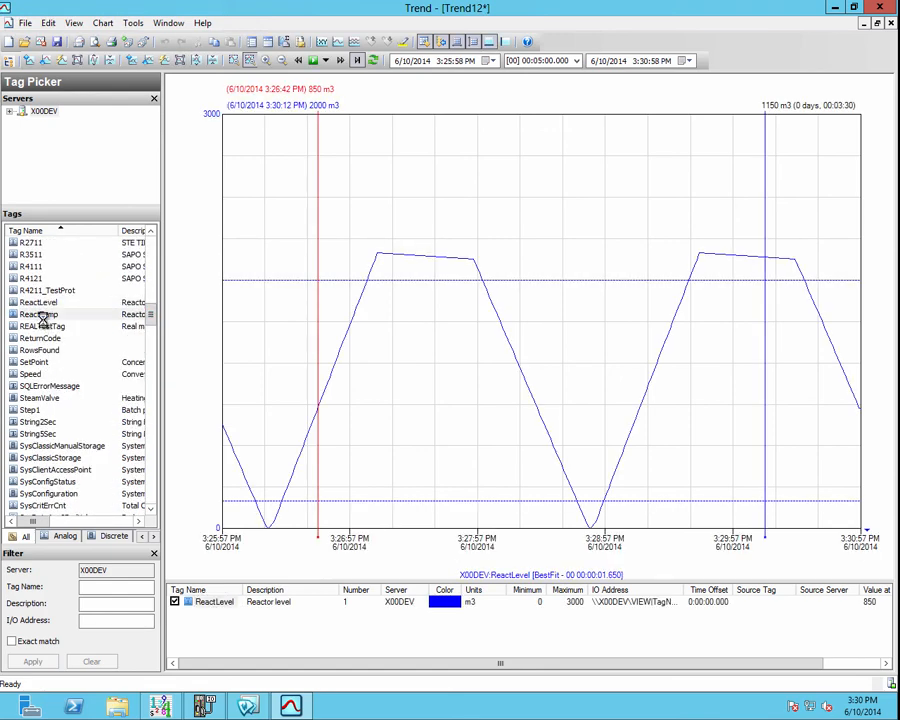
pyautogui.doubleClick(40, 315)
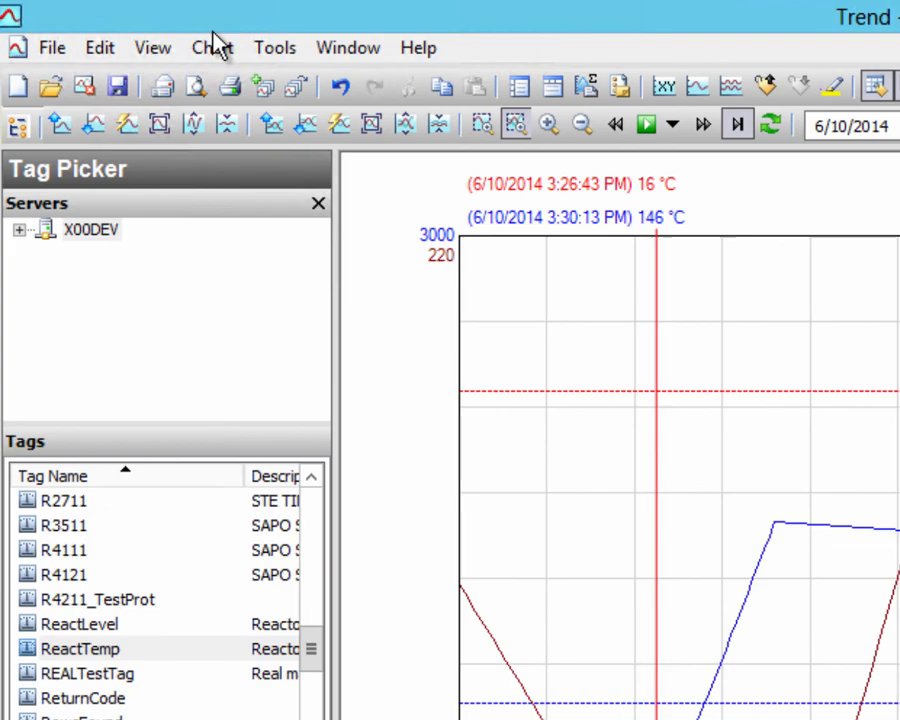
# Change the chart type to XY Scatter Plot
pyautogui.click(205, 46)
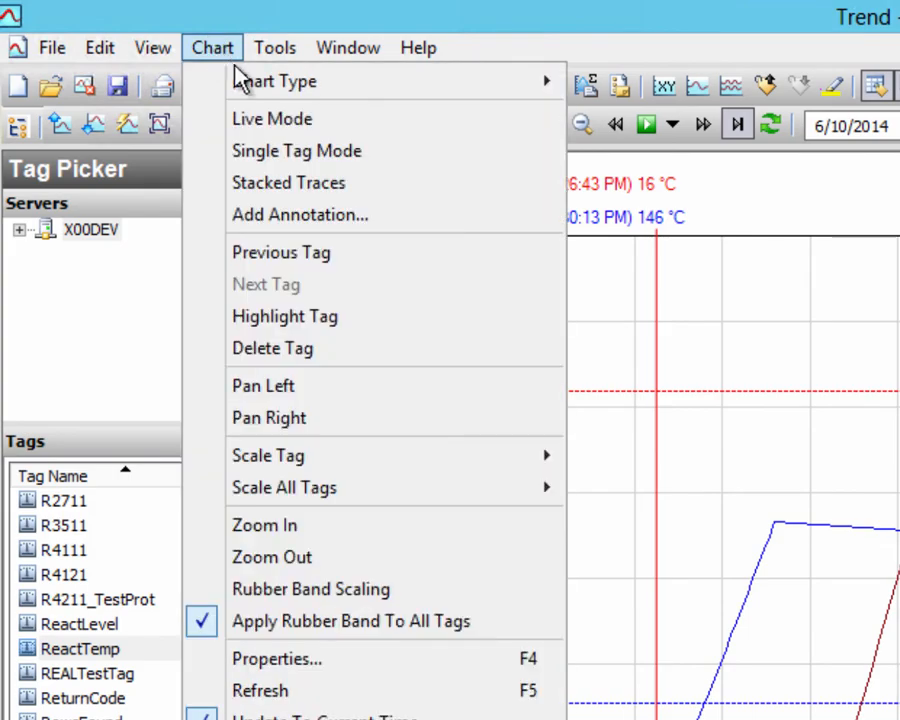
pyautogui.moveTo(253, 80)
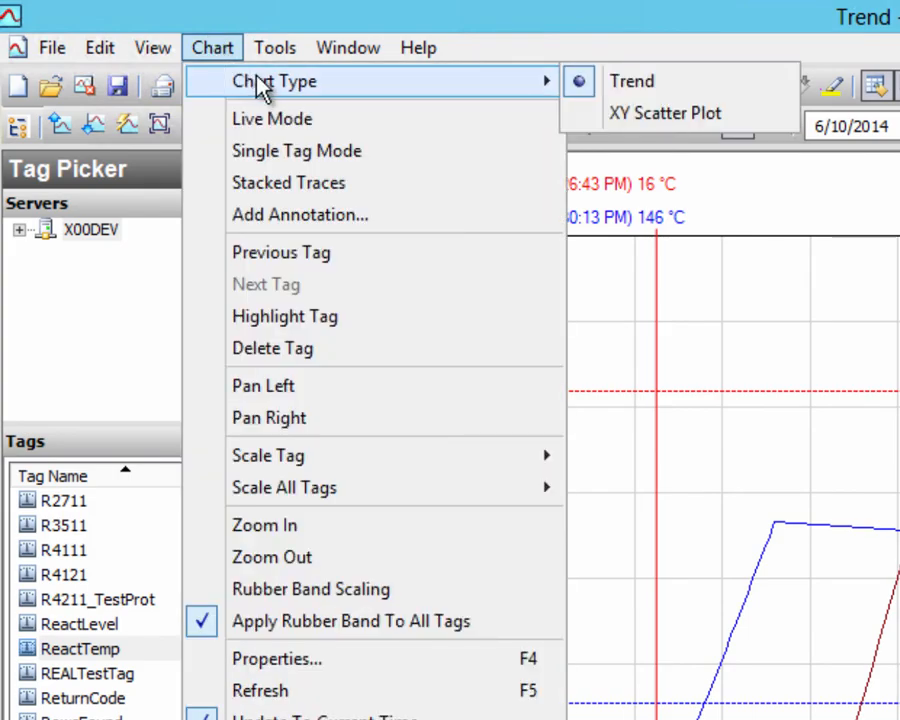
pyautogui.click(665, 113)
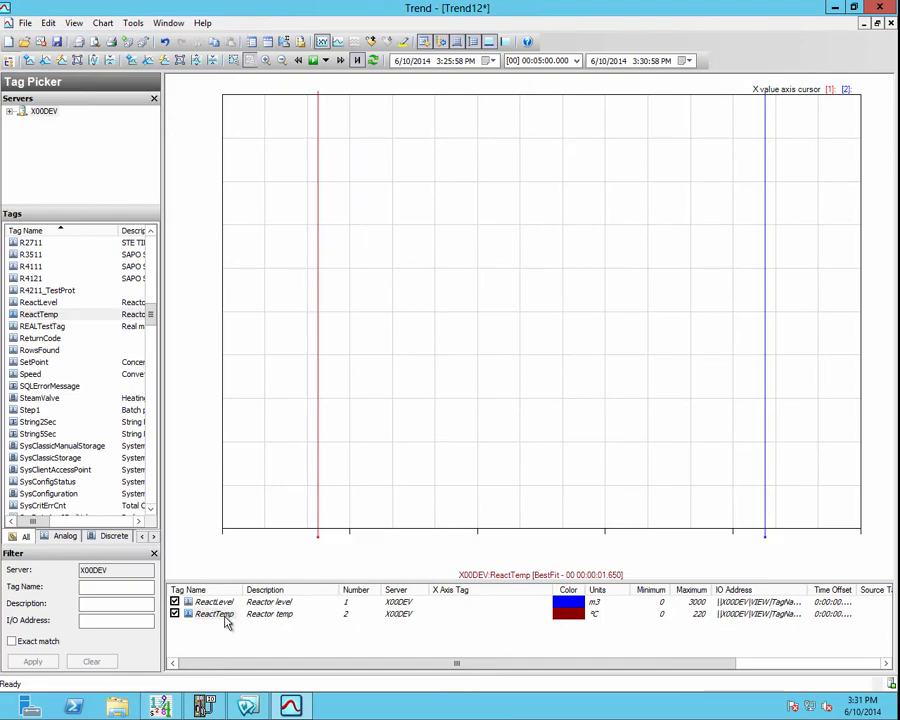
# Configure the ReactTemp tag to use X00DEV:ReactLevel as its X axis tag
pyautogui.click(226, 617)
pyautogui.rightClick(226, 616)
pyautogui.click(275, 485)
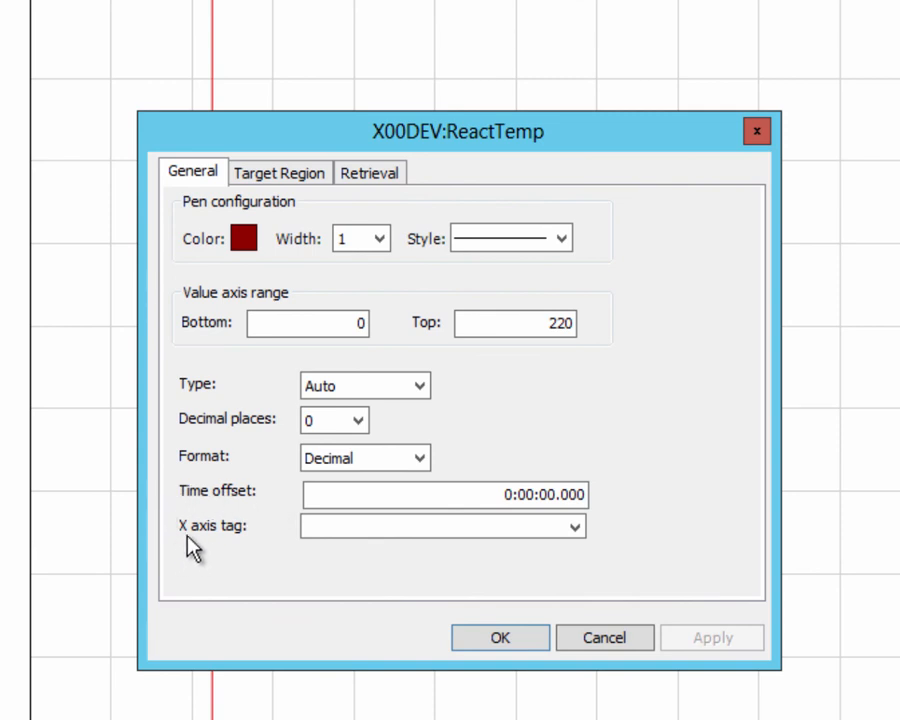
pyautogui.click(575, 527)
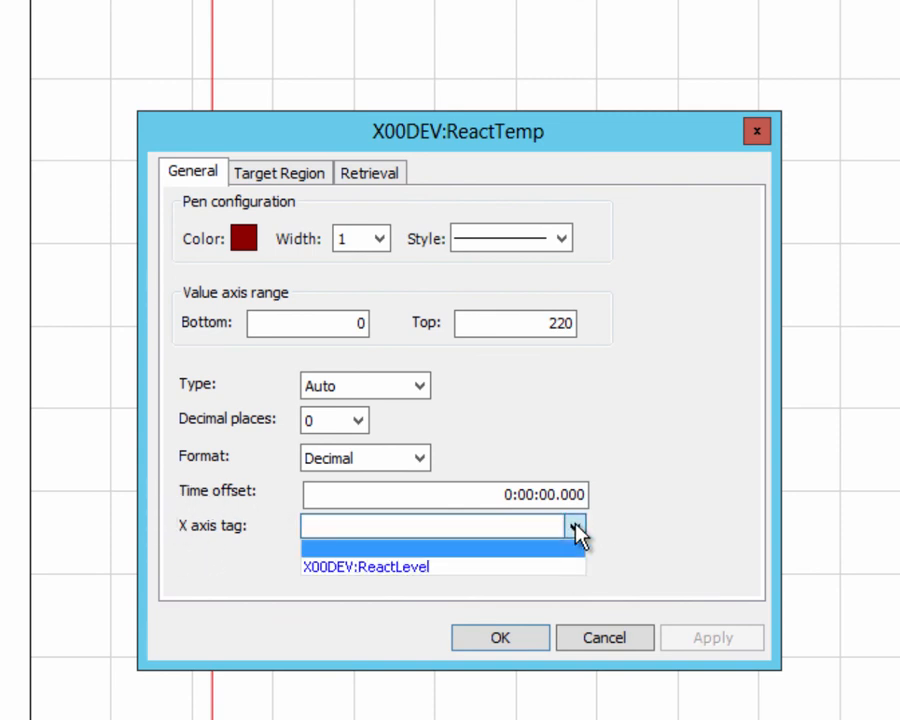
pyautogui.click(417, 567)
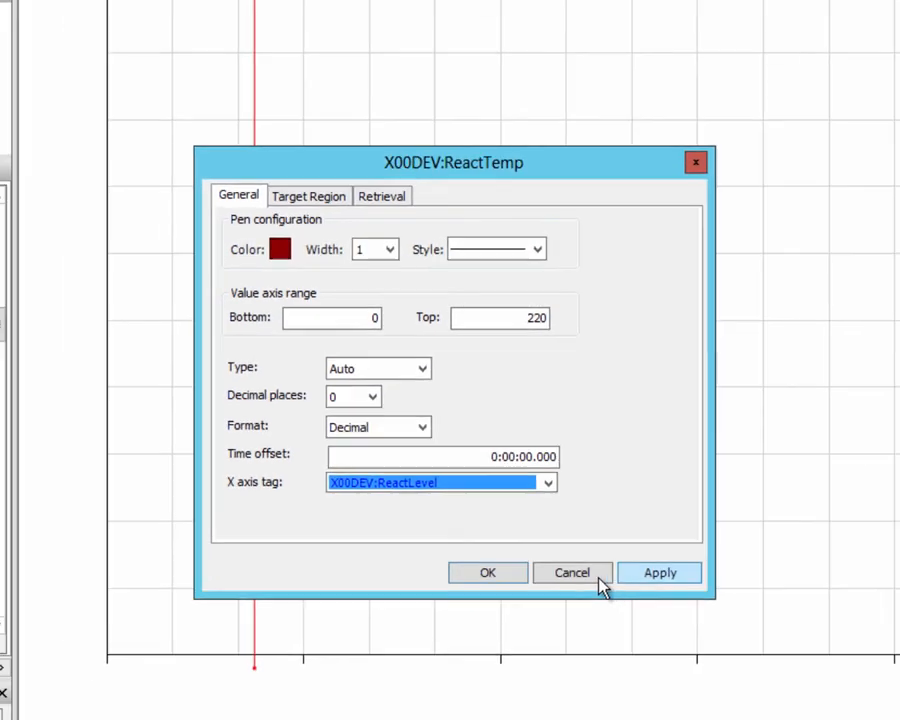
pyautogui.click(604, 637)
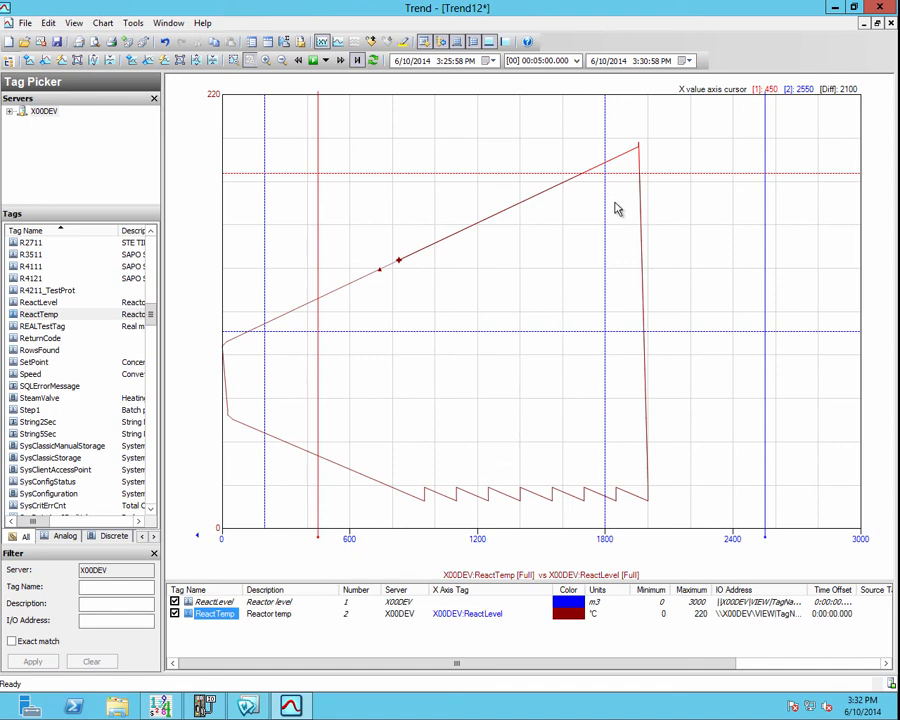
pyautogui.moveTo(610, 103); pyautogui.dragTo(601, 193)
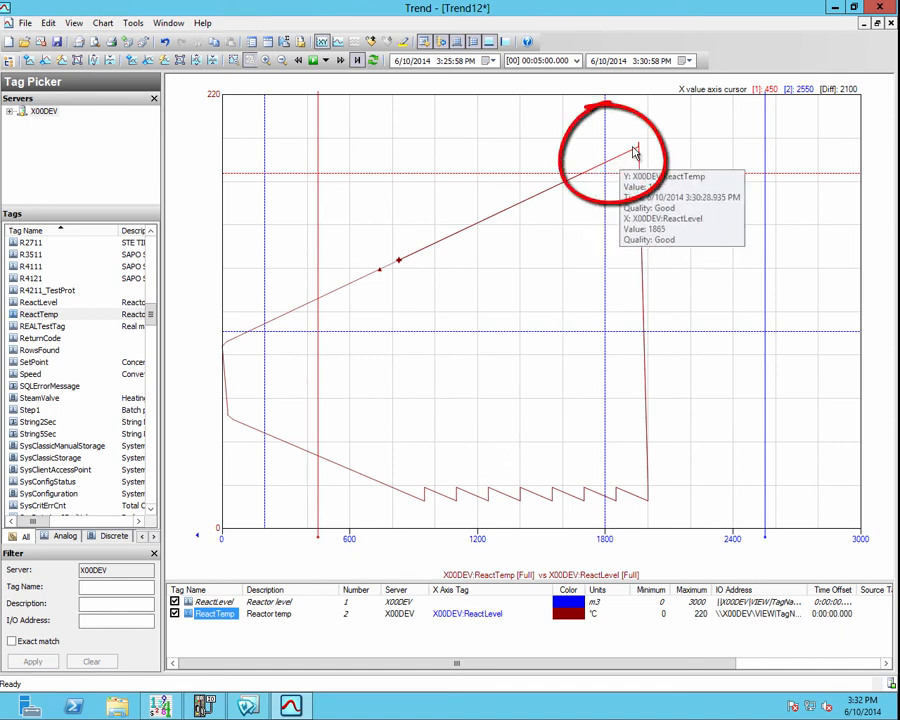
# Set the ReactTemp tag's pen color to dark green
pyautogui.rightClick(217, 616)
pyautogui.click(260, 483)
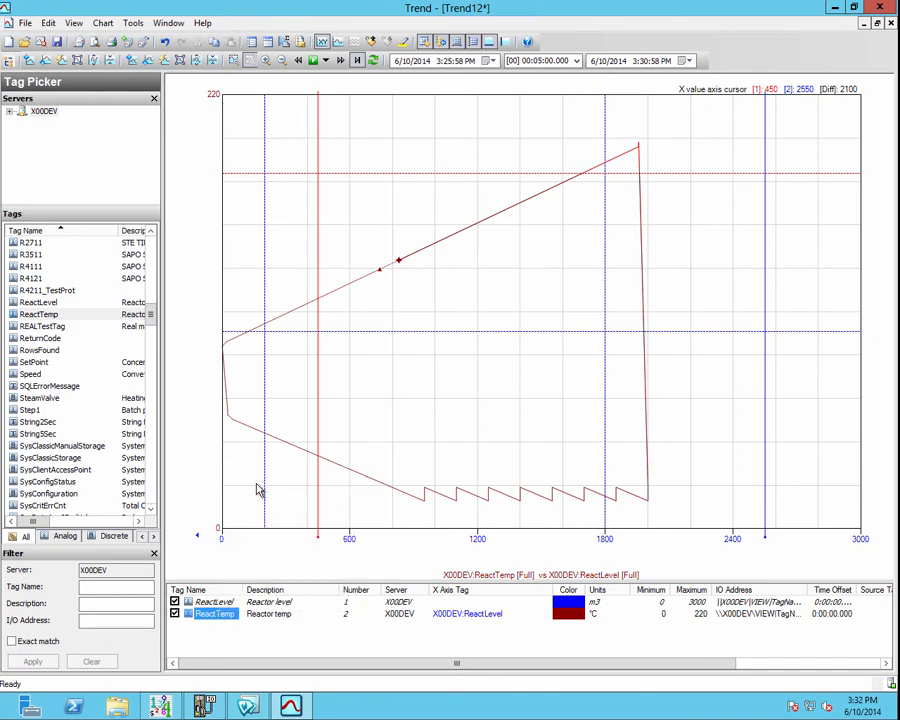
pyautogui.click(334, 266)
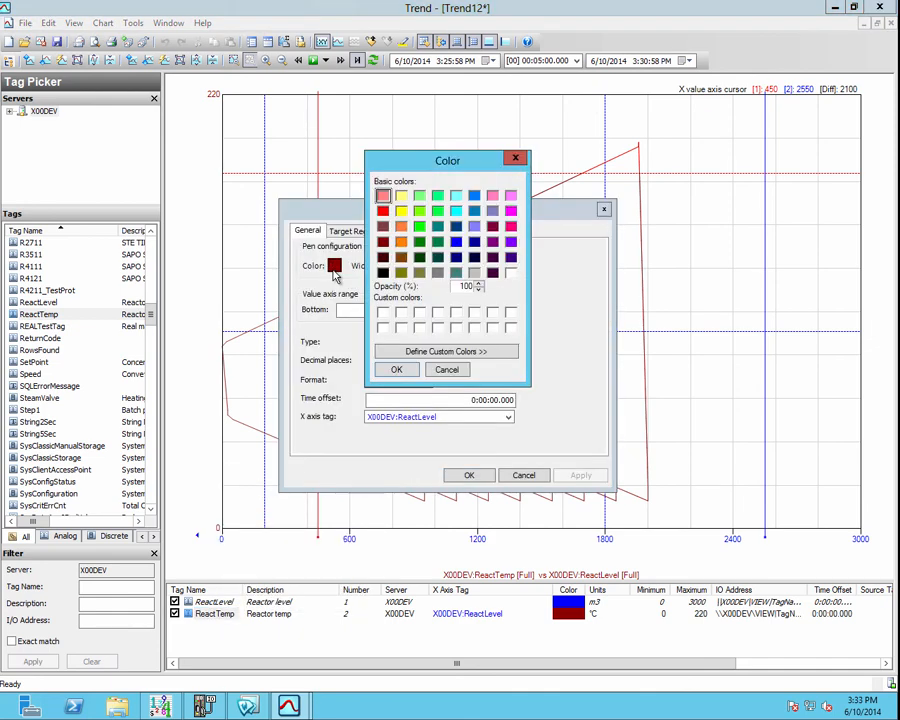
pyautogui.click(439, 243)
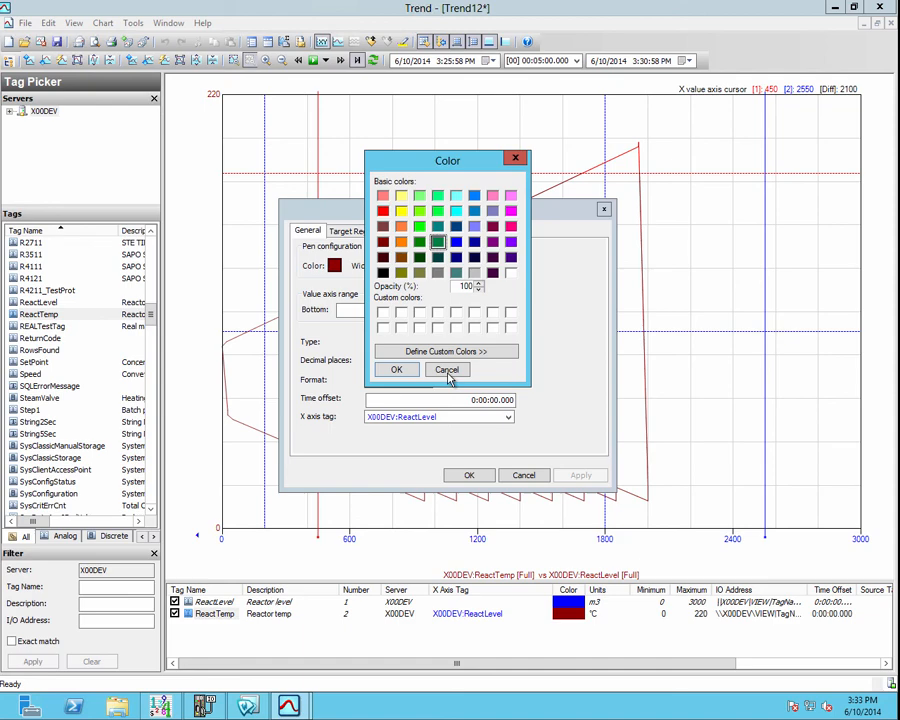
pyautogui.click(396, 369)
pyautogui.click(472, 477)
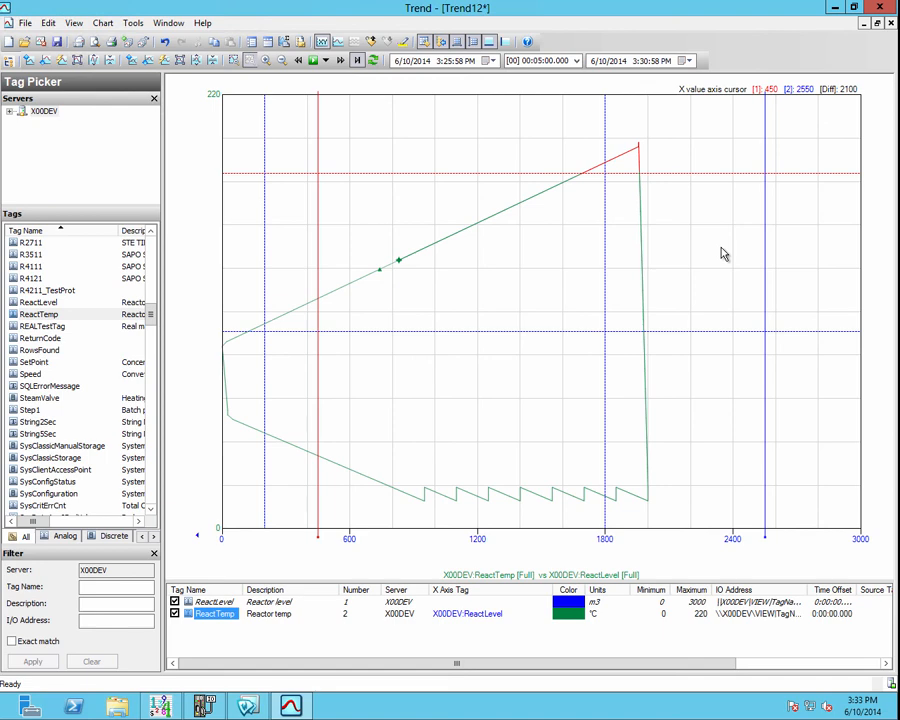
# Run the scatter plot in live mode, and switch the chart type back to Trend
pyautogui.click(315, 61)
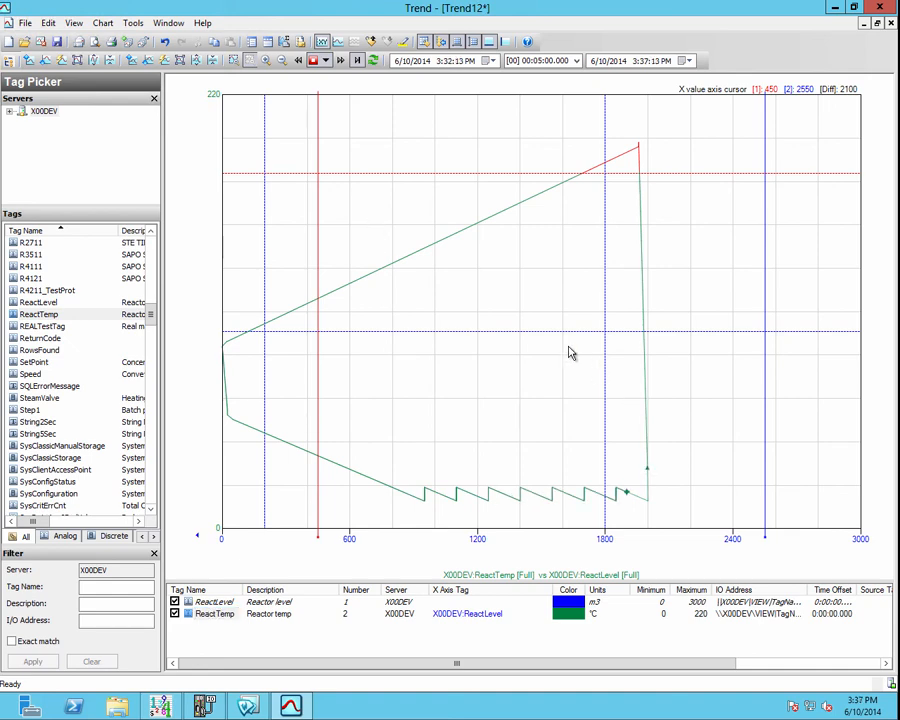
pyautogui.click(103, 22)
pyautogui.moveTo(272, 40)
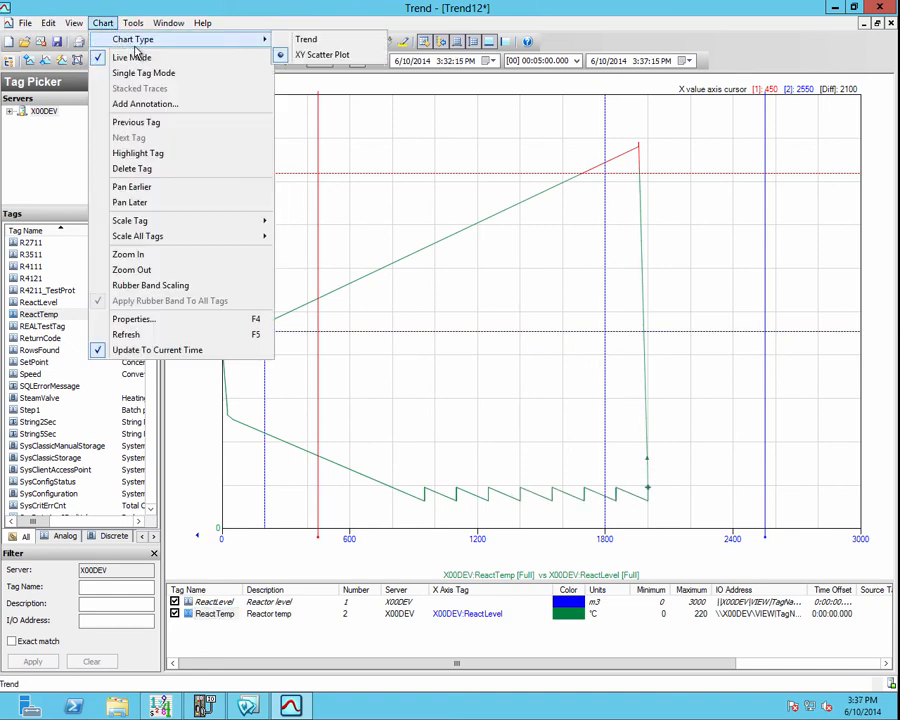
pyautogui.click(300, 39)
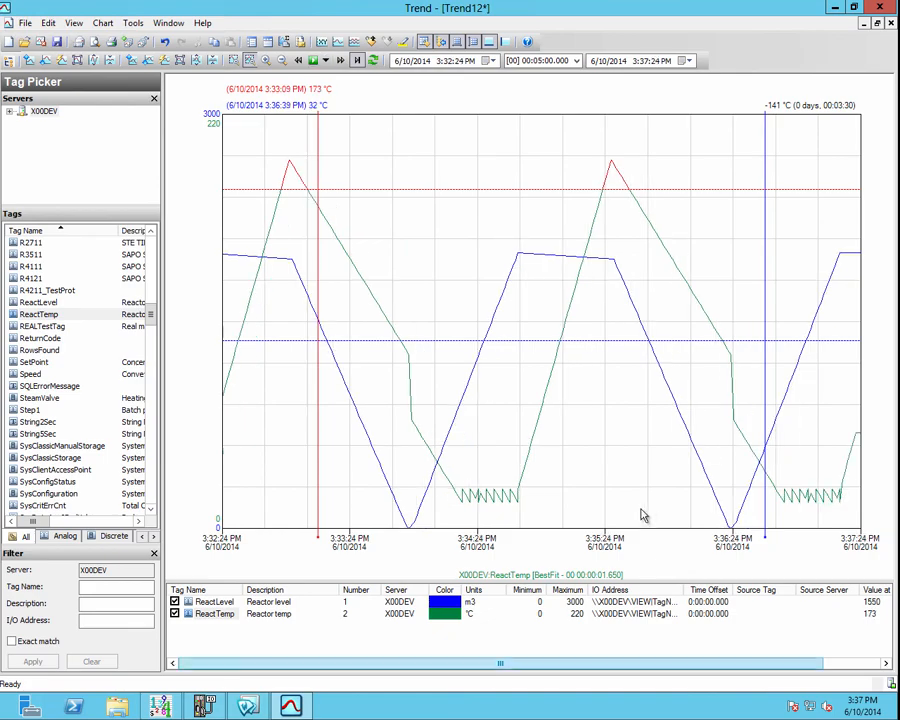
# Open the trend's properties and set the highlight color to magenta
pyautogui.rightClick(449, 175)
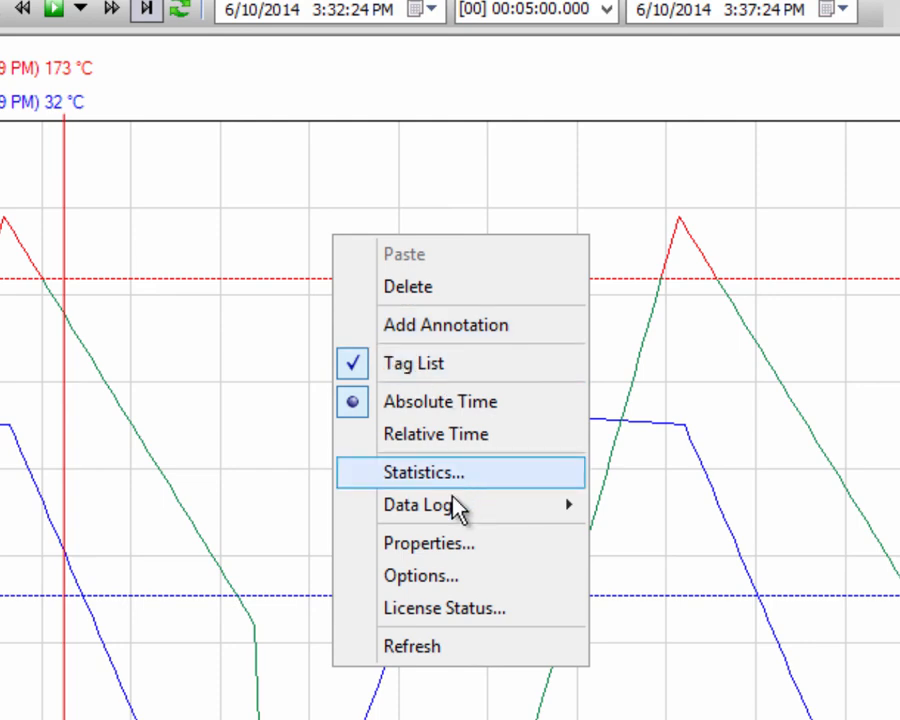
pyautogui.moveTo(447, 512)
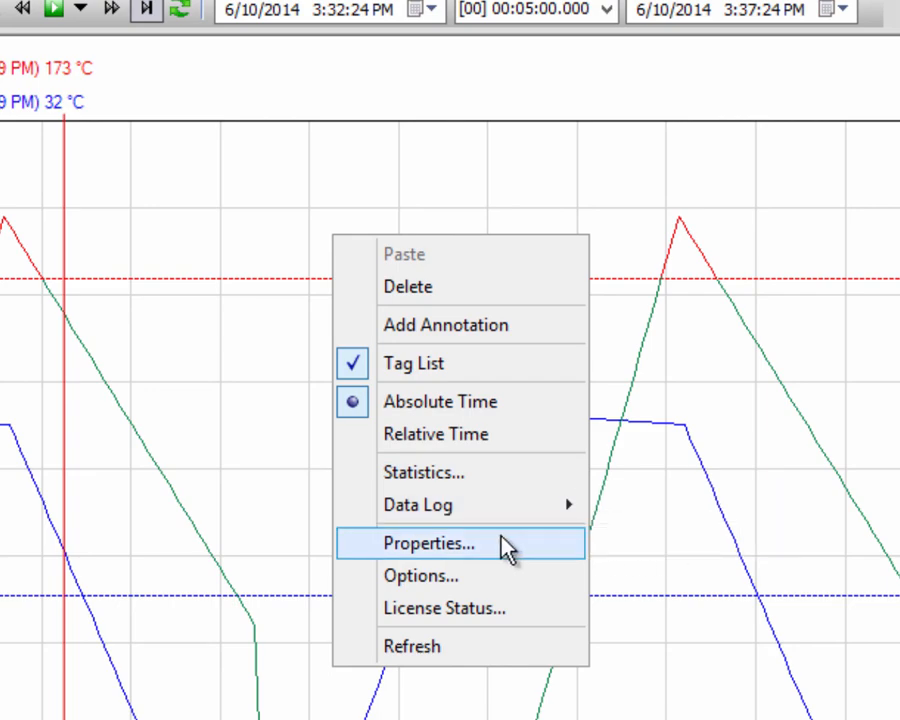
pyautogui.click(508, 545)
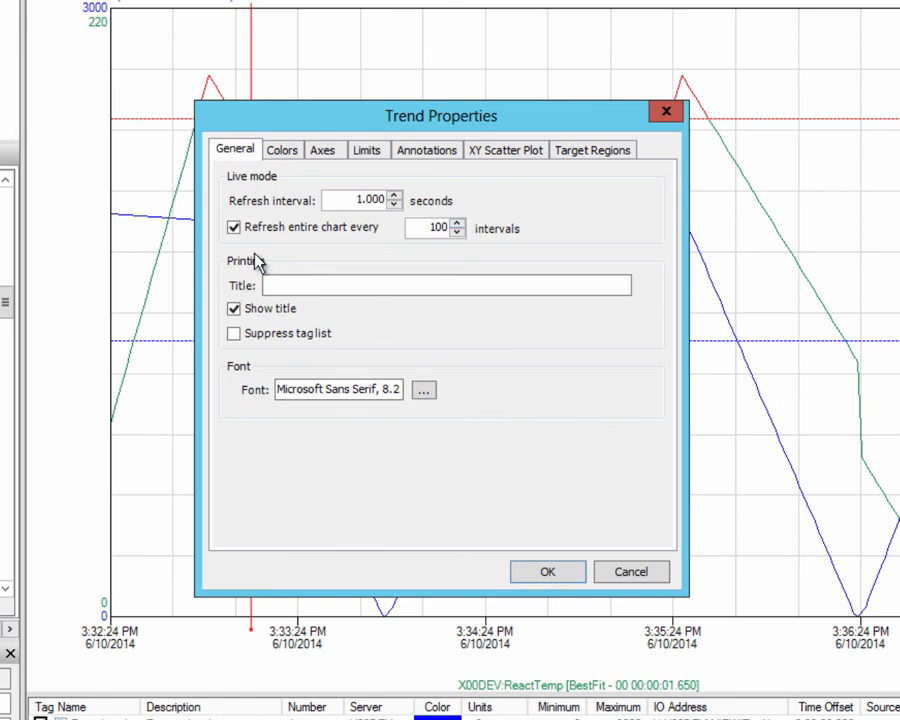
pyautogui.click(282, 155)
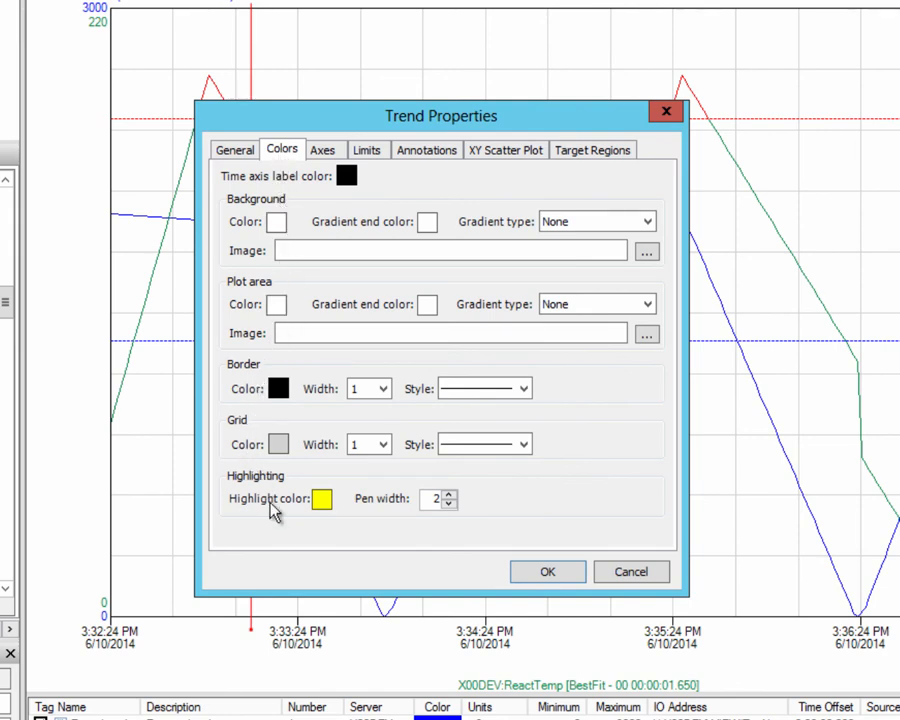
pyautogui.click(324, 505)
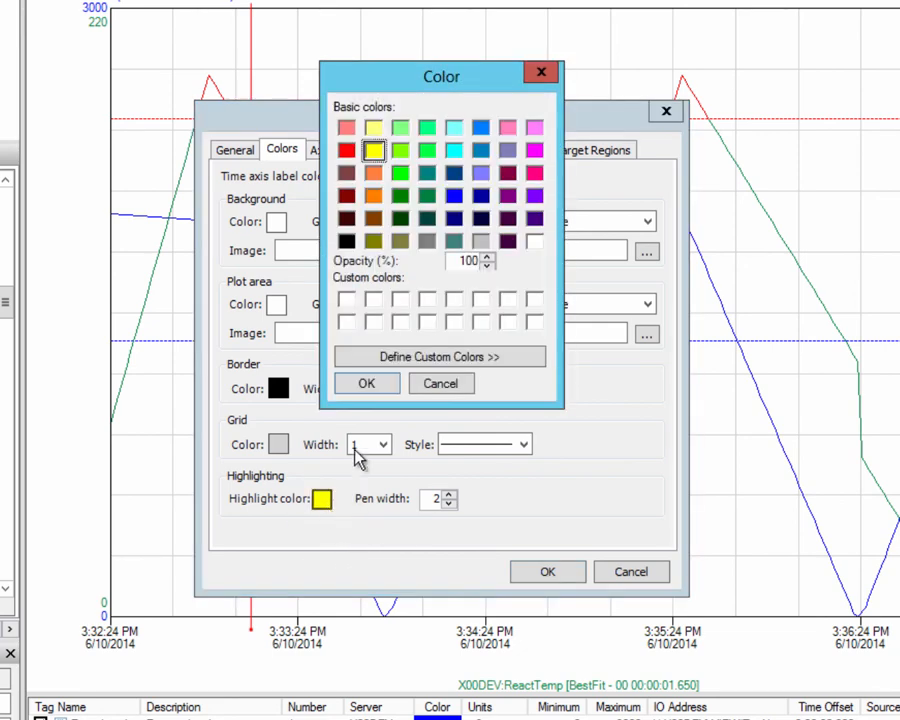
pyautogui.click(535, 152)
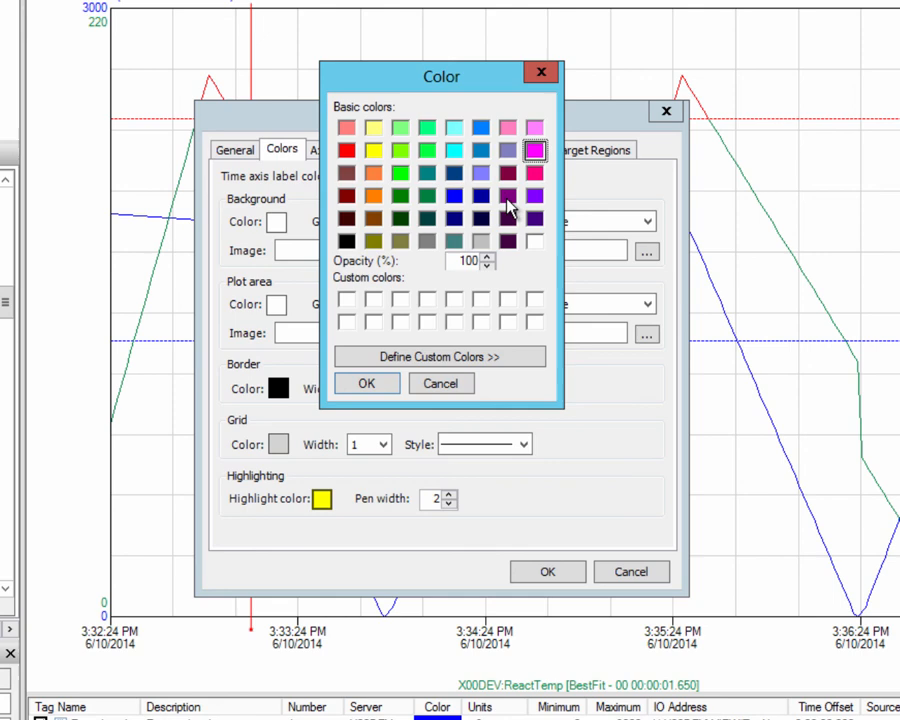
pyautogui.click(366, 383)
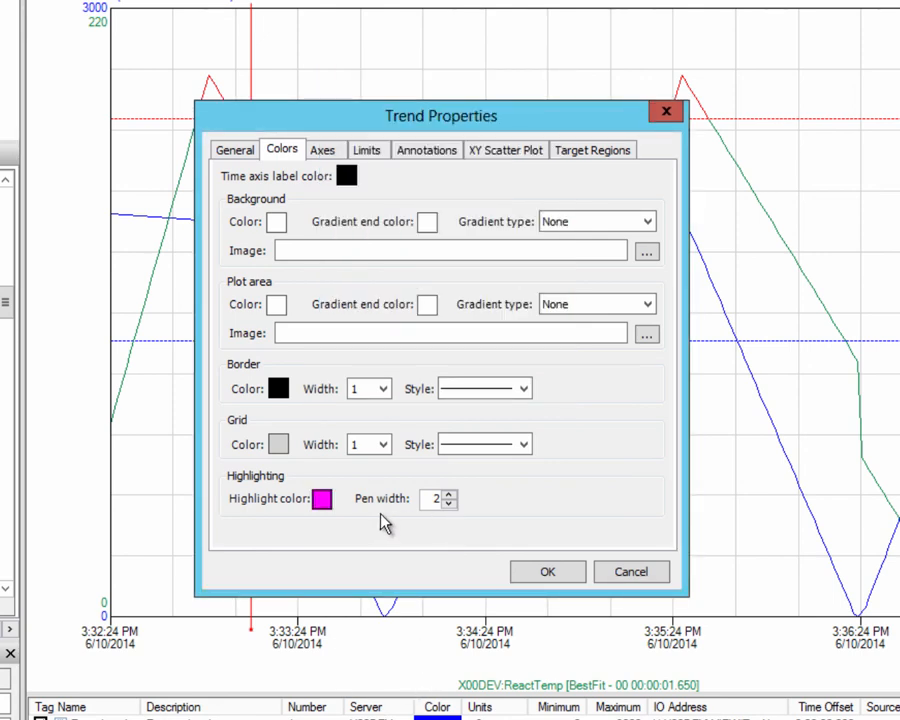
# Review the axes, limits, annotations and XY scatter plot settings, and apply the trend properties
pyautogui.click(323, 152)
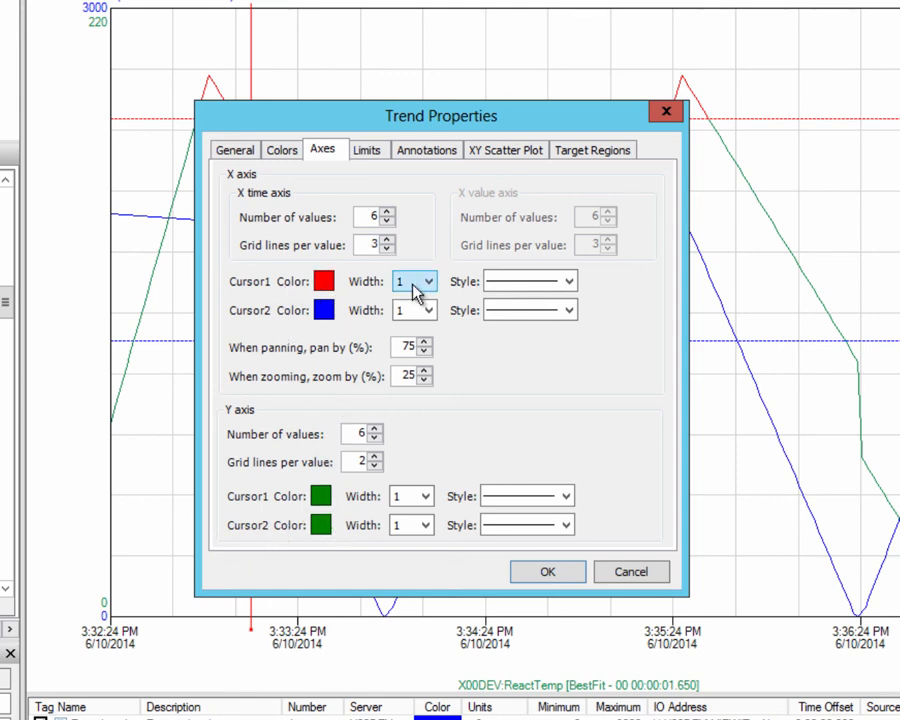
pyautogui.click(369, 154)
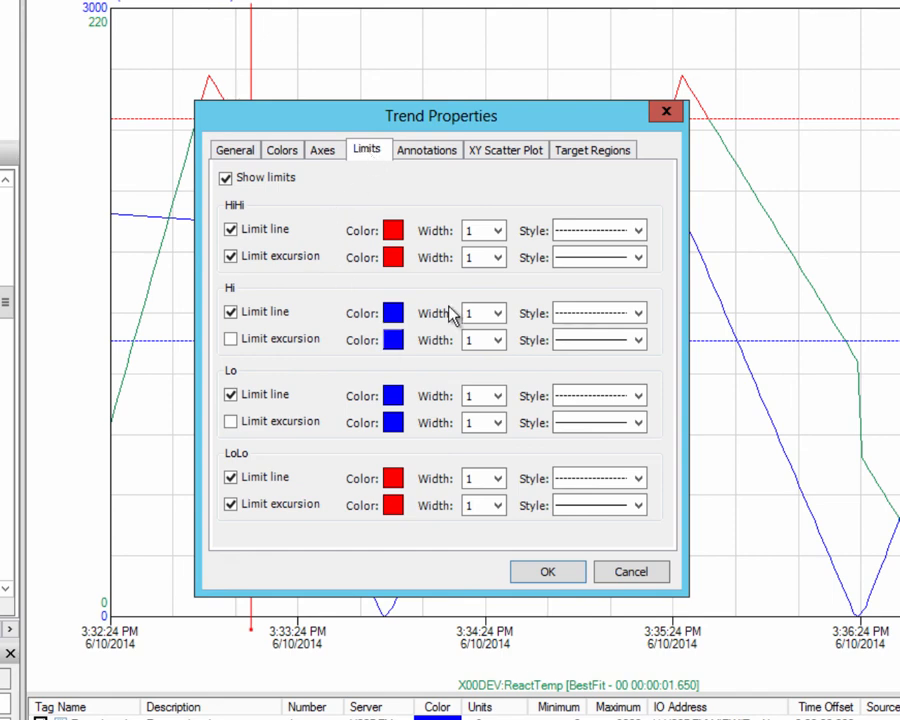
pyautogui.click(432, 150)
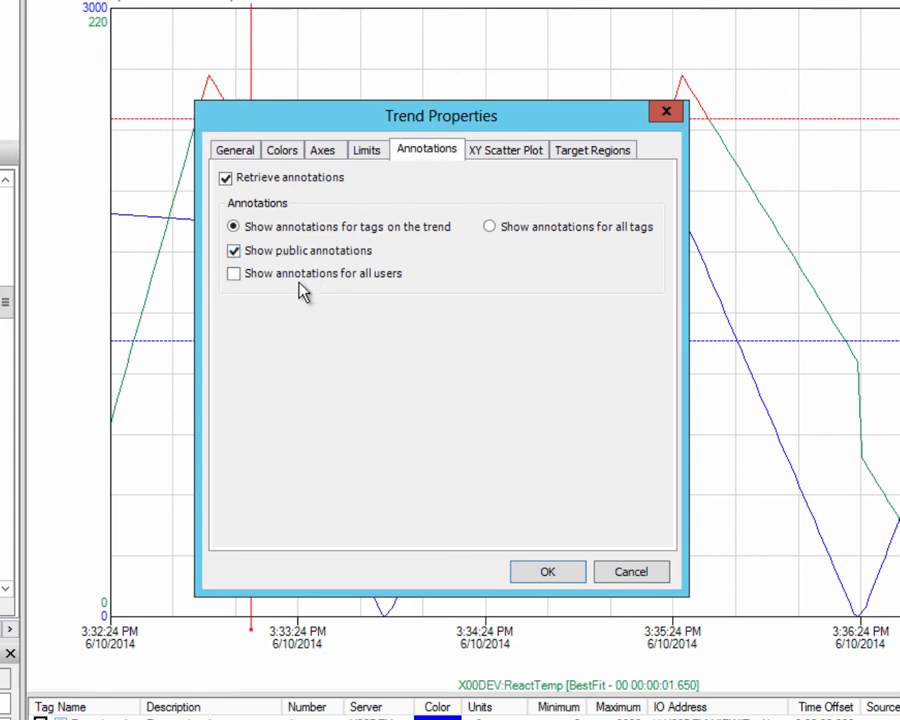
pyautogui.click(522, 155)
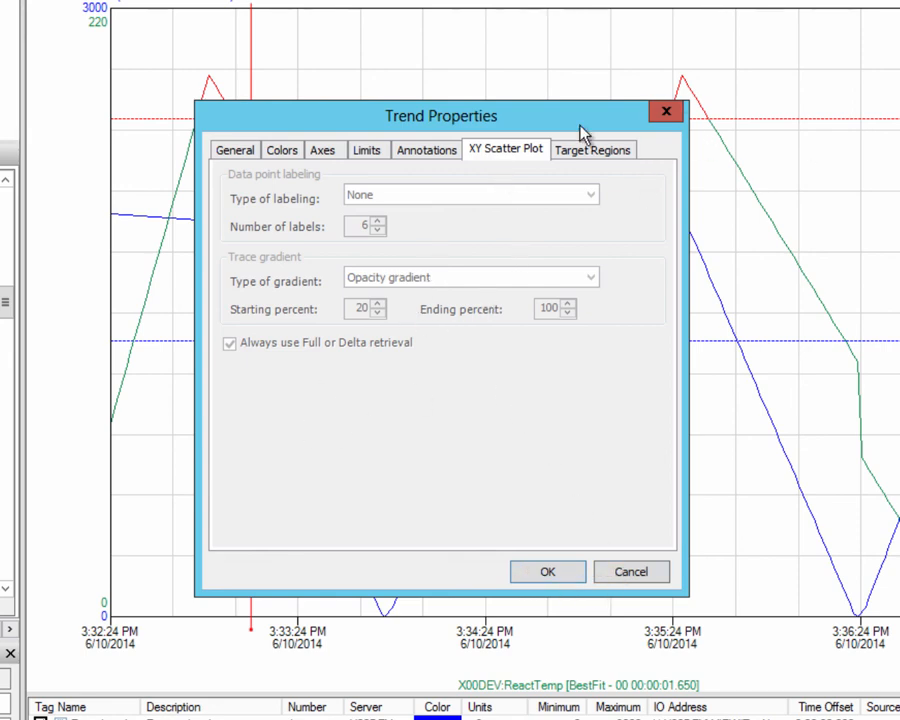
pyautogui.click(562, 585)
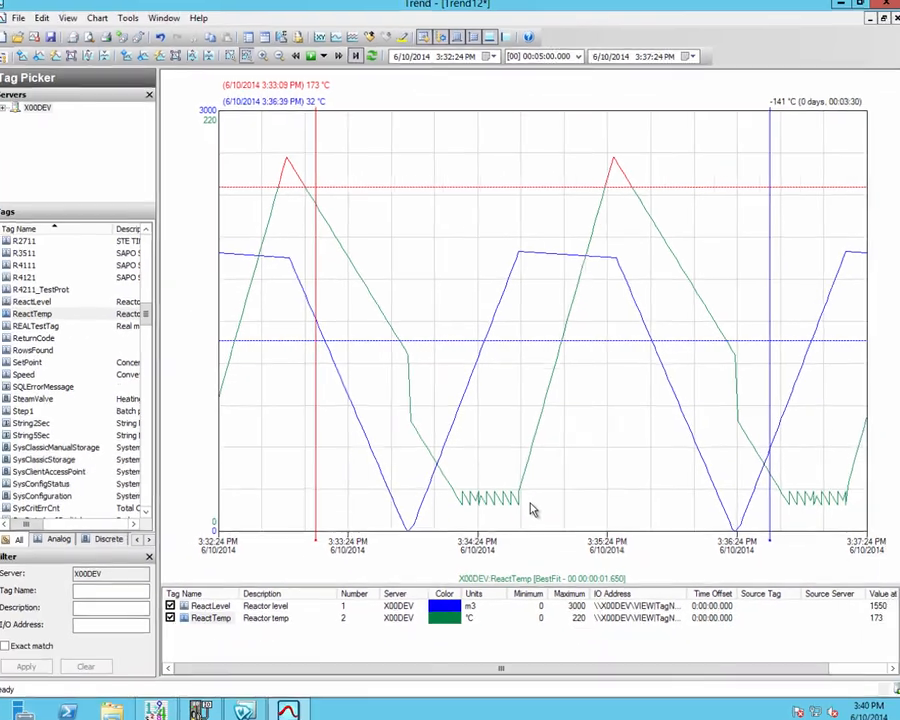